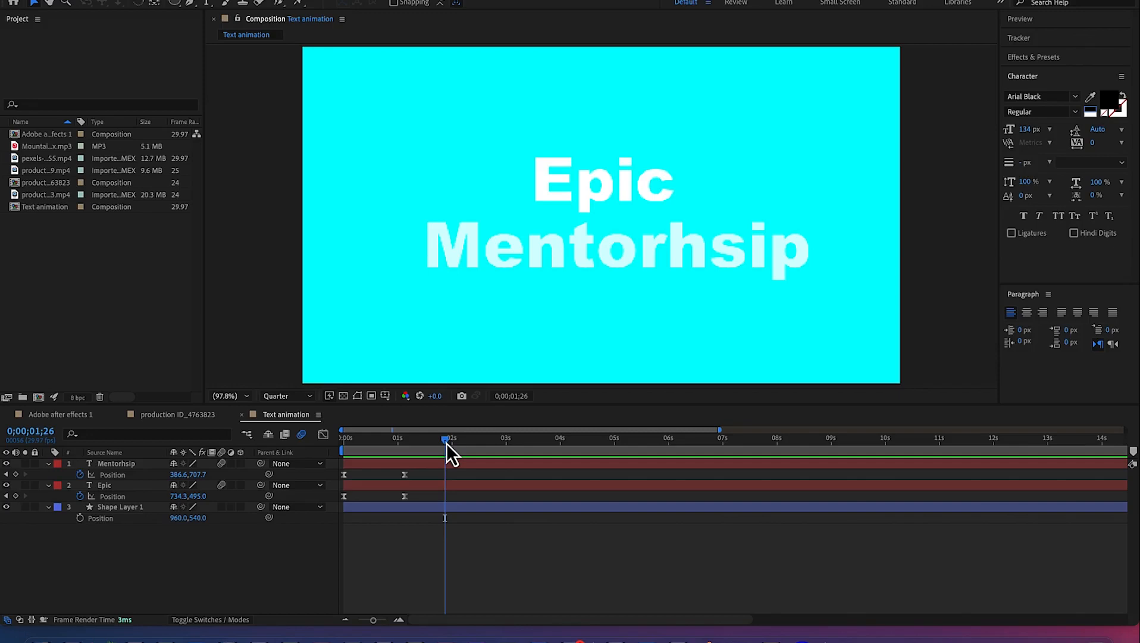
Scrub the timeline and play back the existing text animation to review it
click(446, 443)
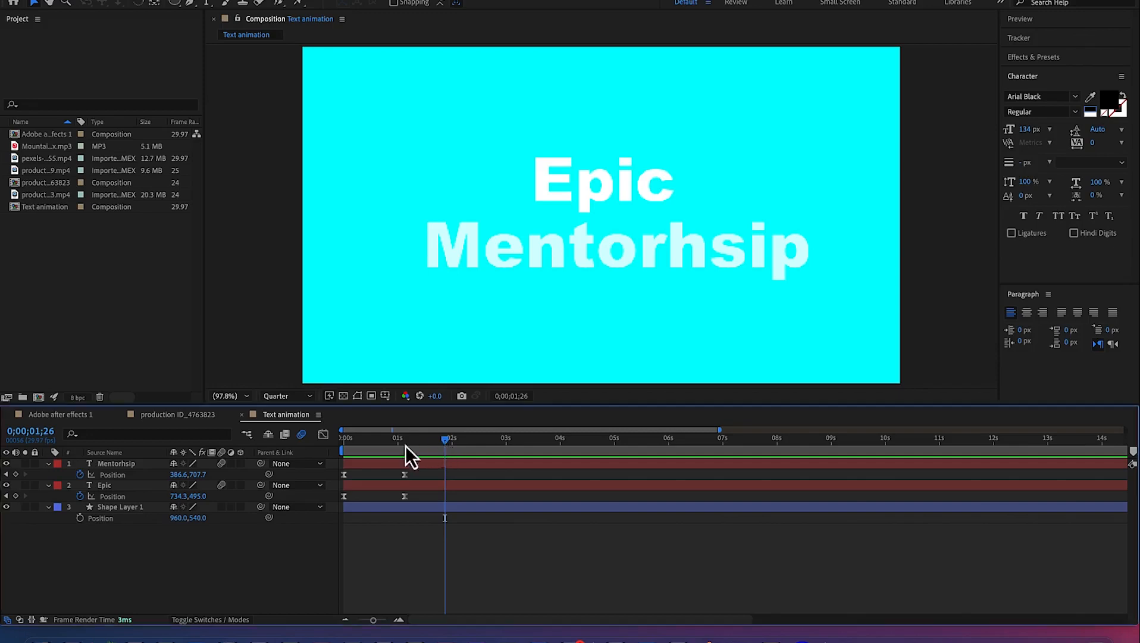
drag(447, 441, 318, 432)
key(space)
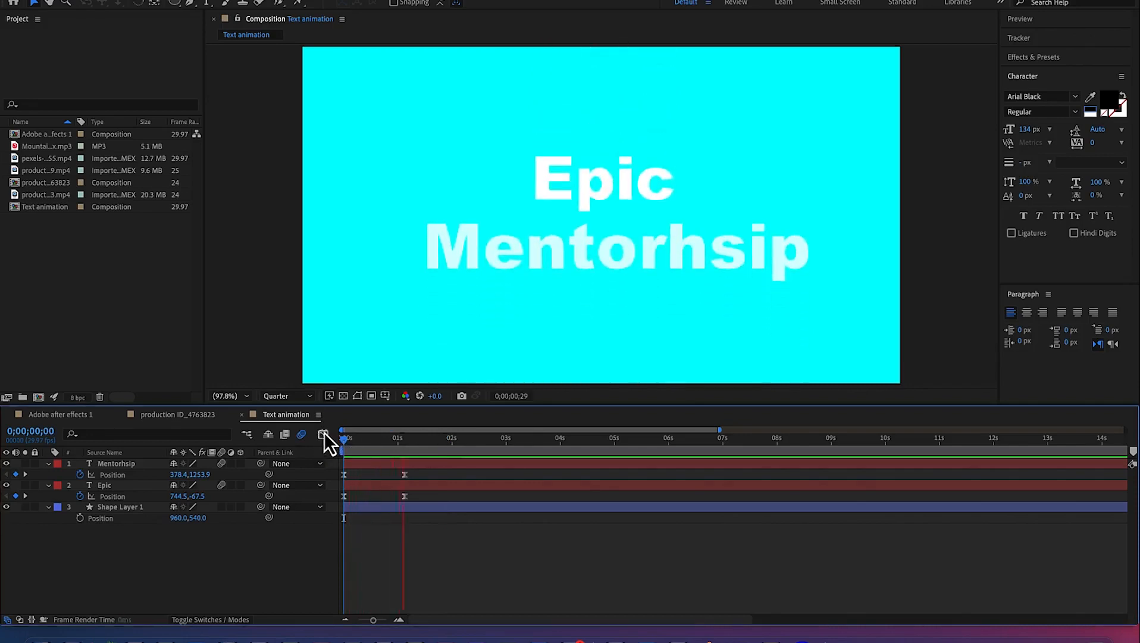
key(space)
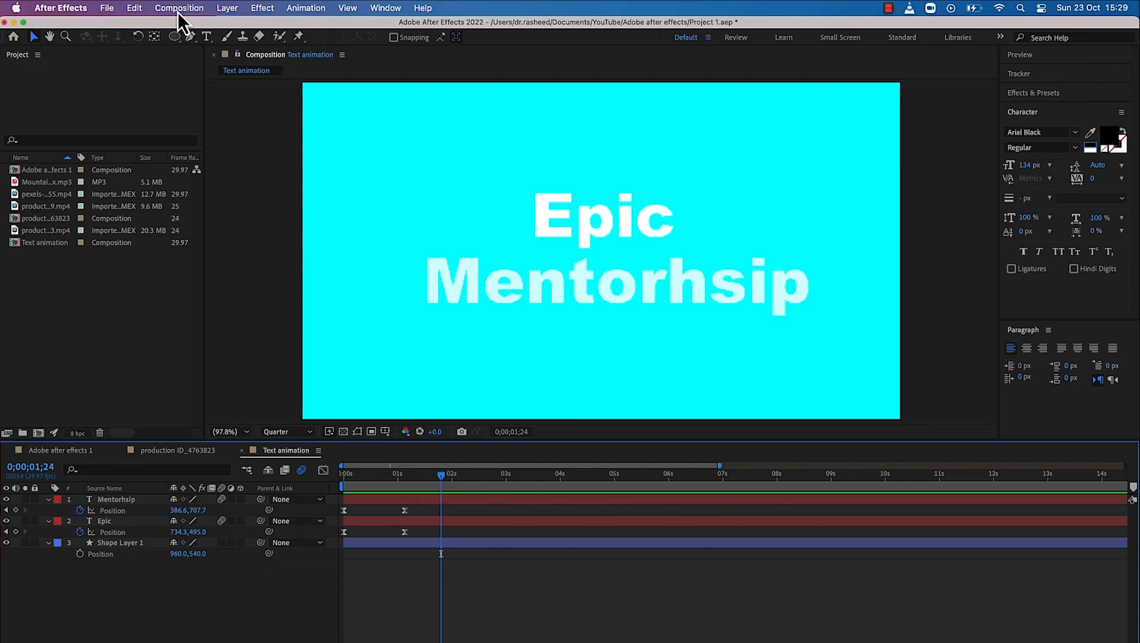
Create a new composition named "Animating shapes"
click(179, 8)
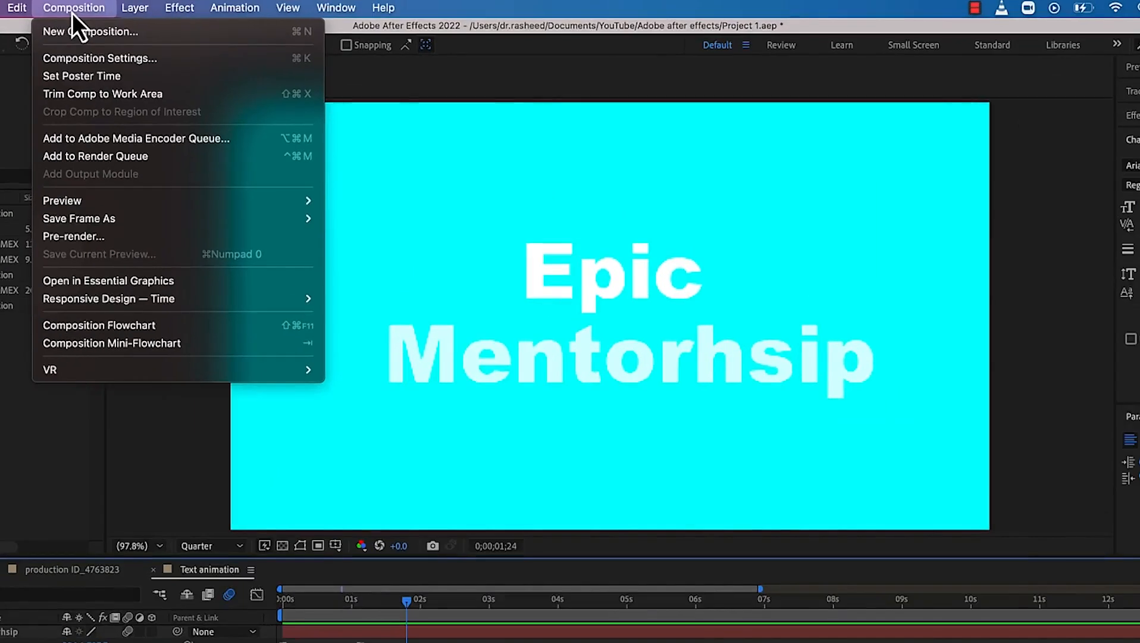
click(81, 33)
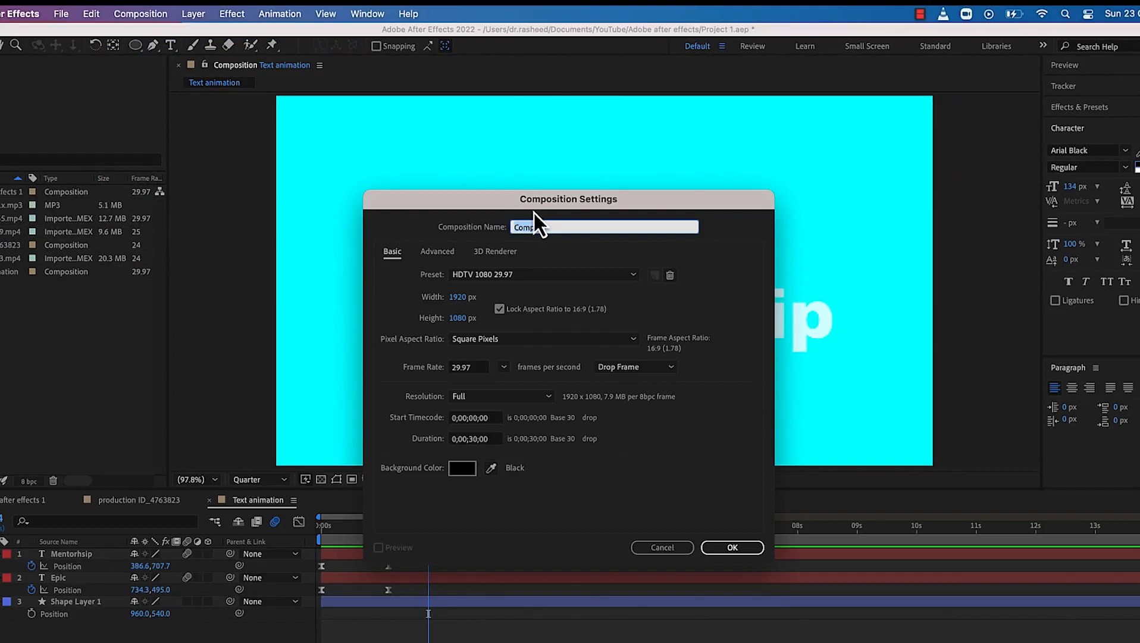
text(Animating shape)
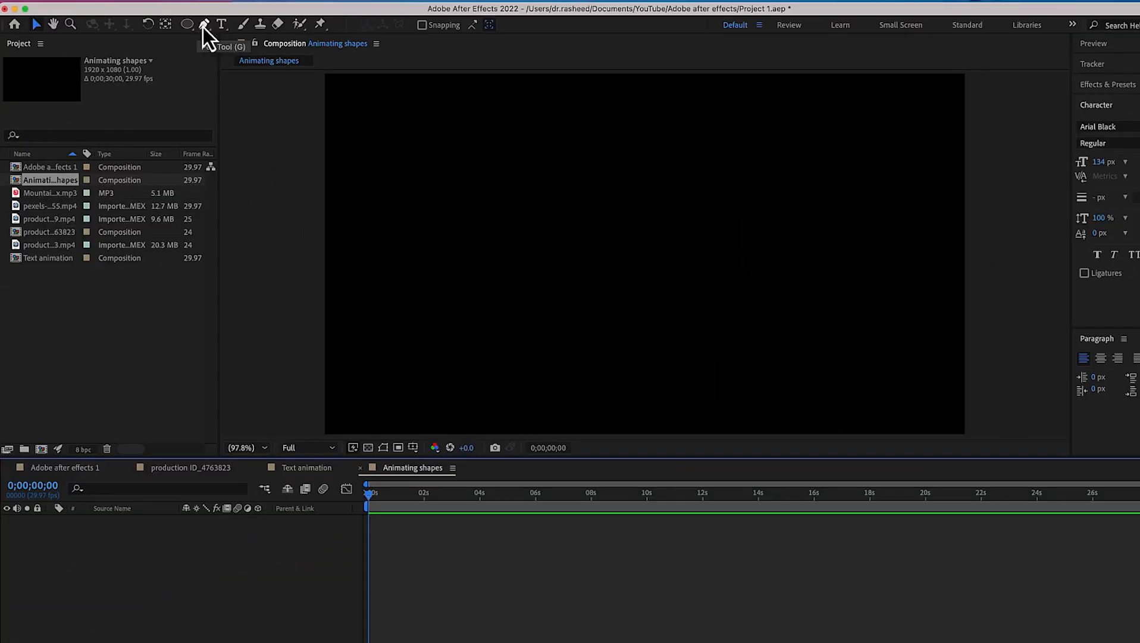
Draw a rectangle with the Rectangle Tool covering the whole composition frame on a new shape layer
click(203, 26)
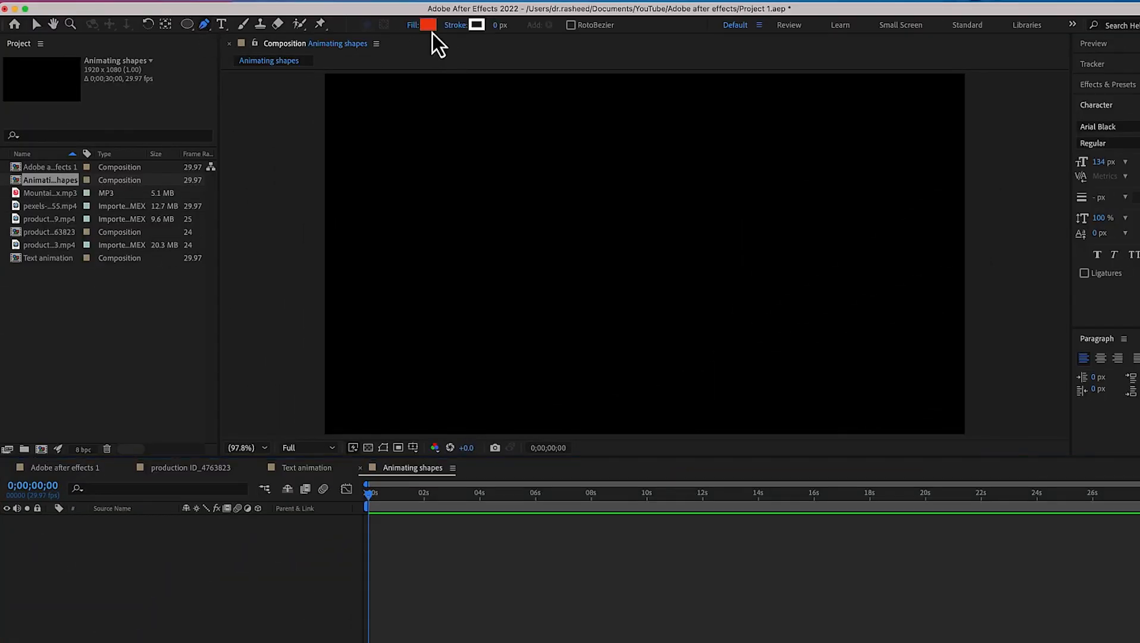
click(190, 29)
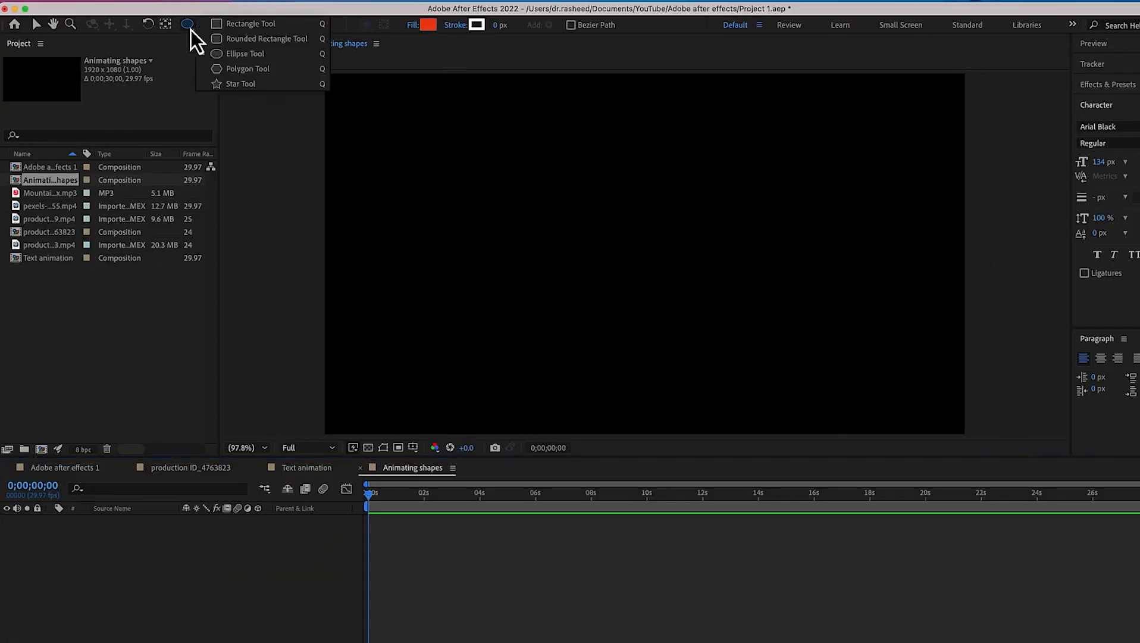
click(222, 27)
drag(327, 79, 633, 231)
drag(723, 277, 967, 433)
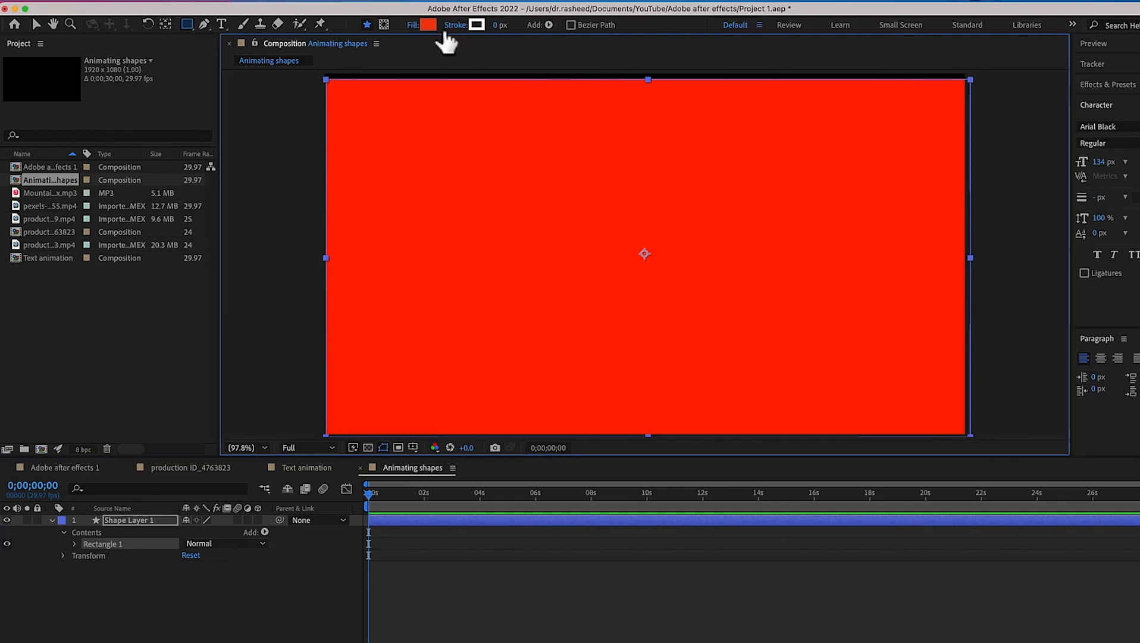
Set the rectangle's fill color to 0DF2B7 and stretch it slightly past the frame's corner
click(429, 28)
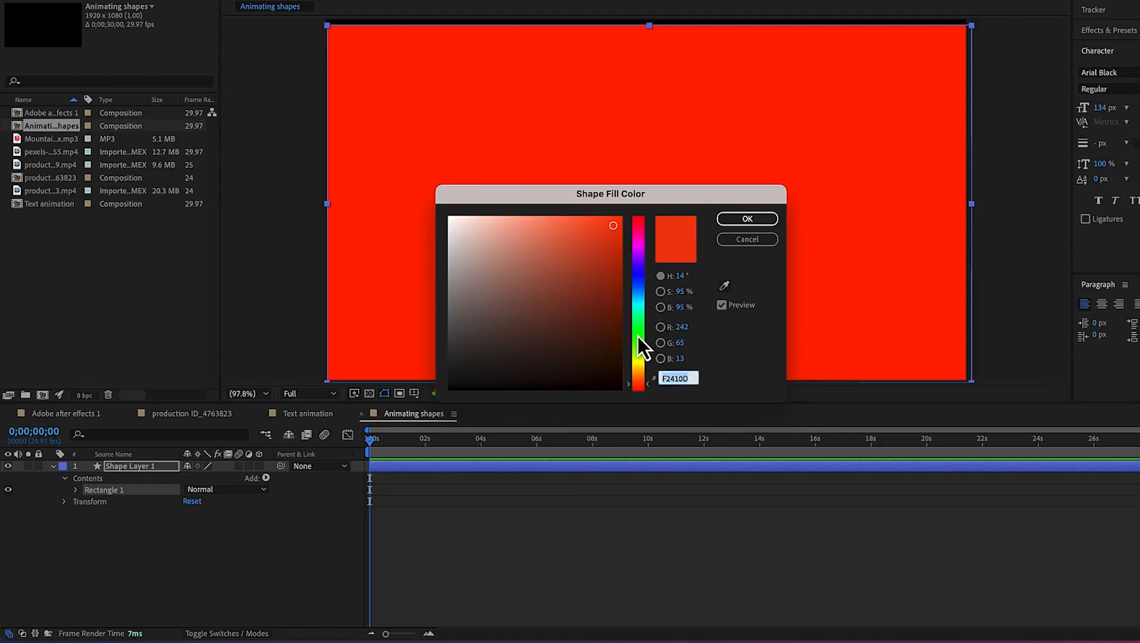
drag(638, 336, 638, 312)
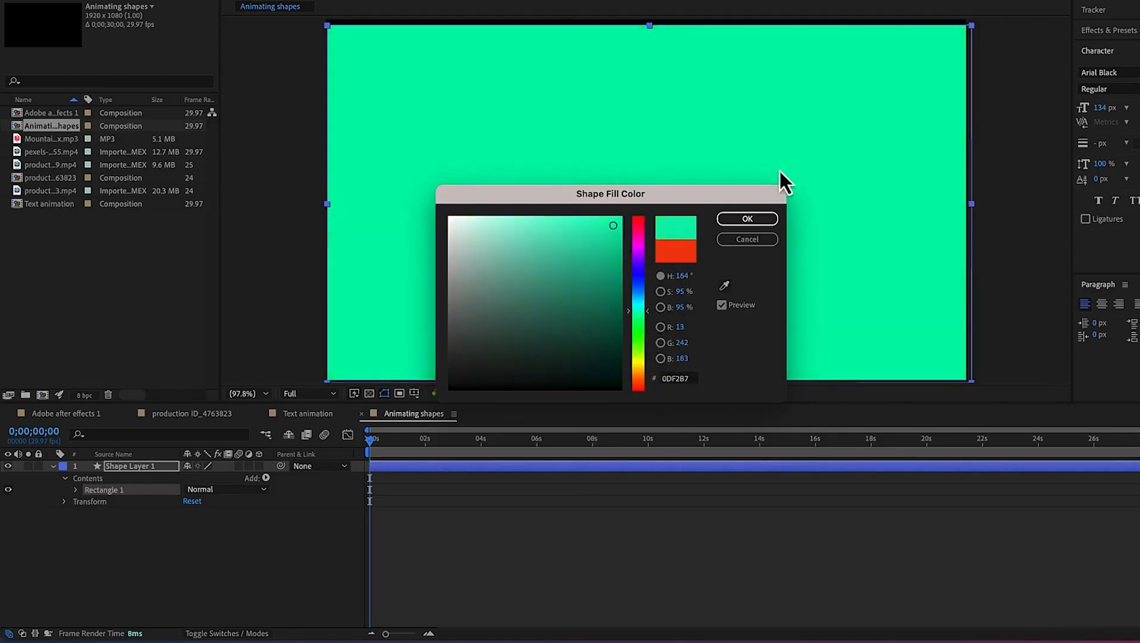
click(762, 219)
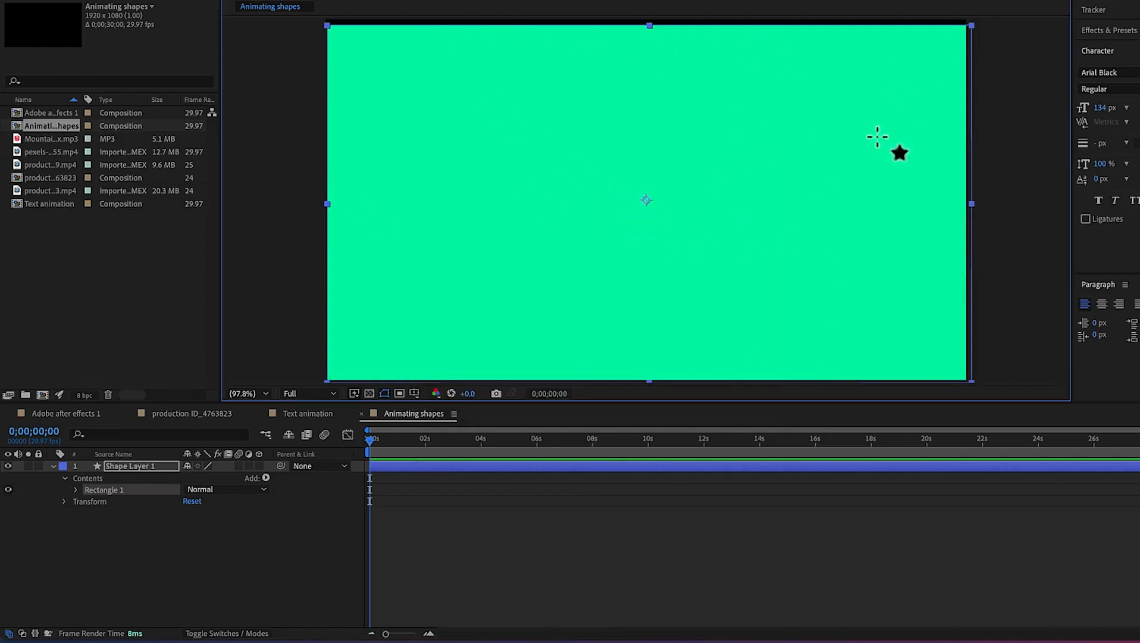
key(v)
drag(973, 25, 978, 20)
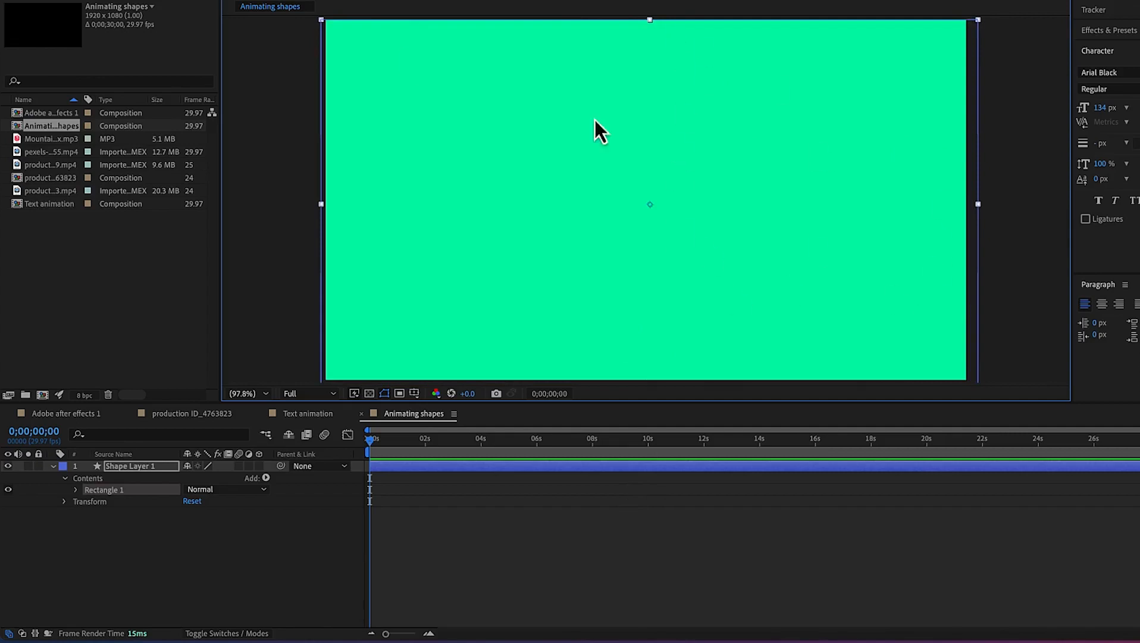
Rename the rectangle shape layer to "Background"
right_click(145, 468)
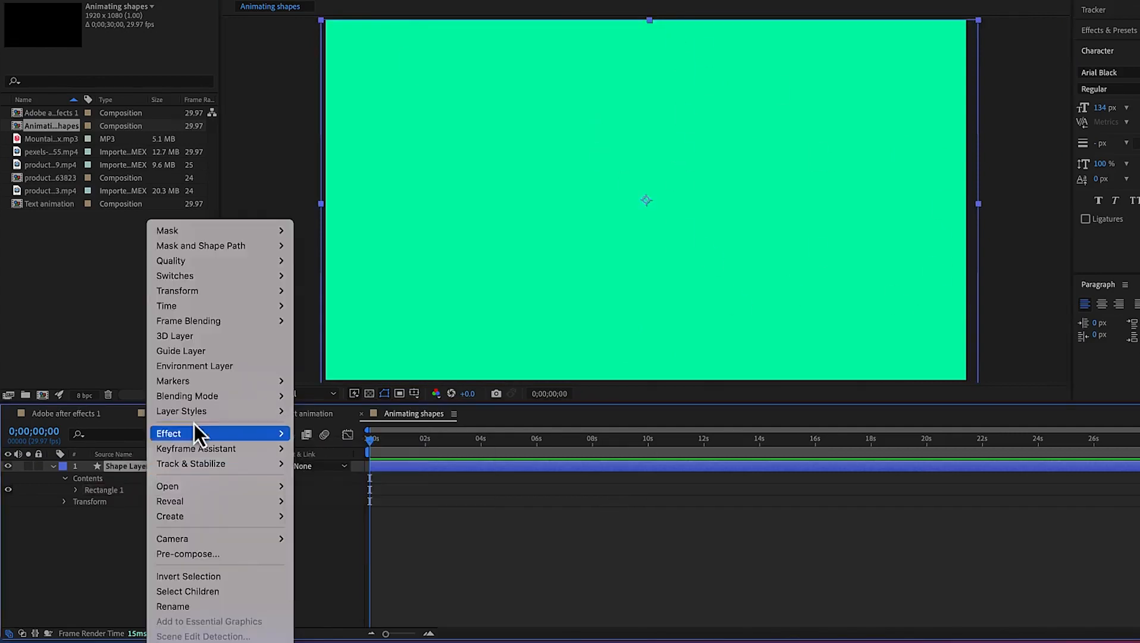
click(210, 613)
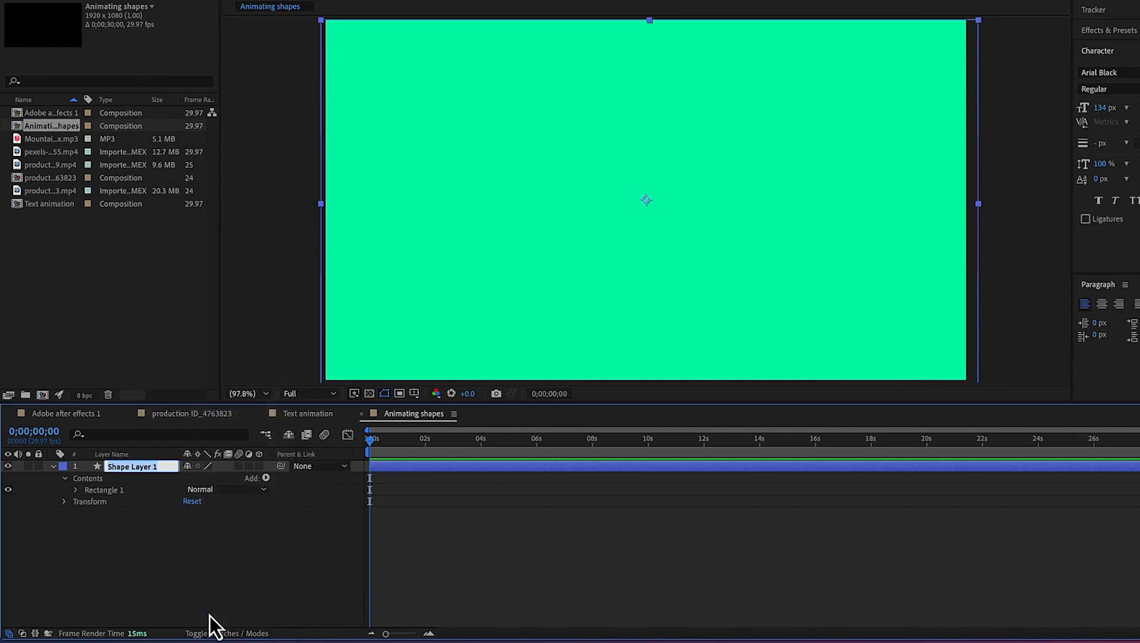
text(Background)
click(279, 598)
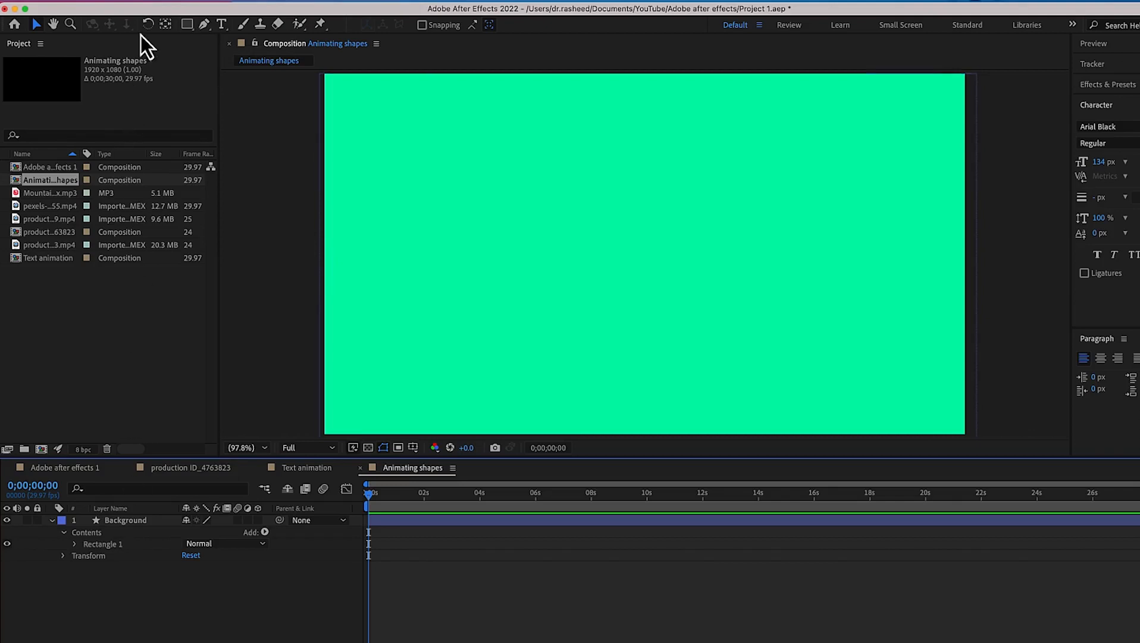
Draw an ellipse in the upper-left area of the frame and set its fill color to F20DB7
click(190, 25)
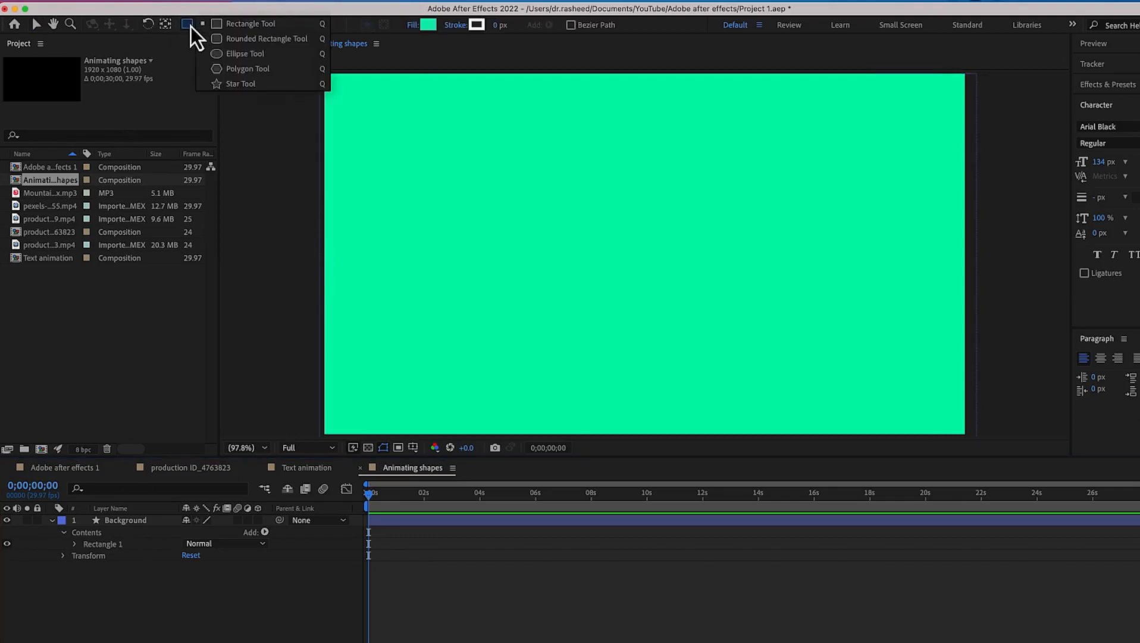
click(247, 57)
drag(429, 150, 551, 243)
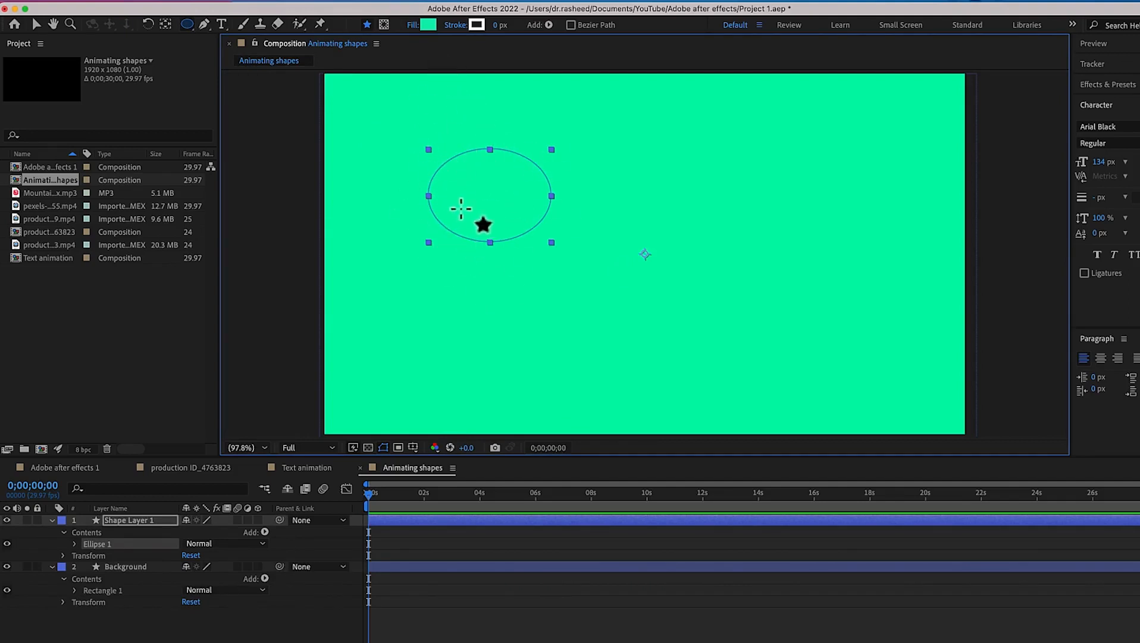
click(427, 26)
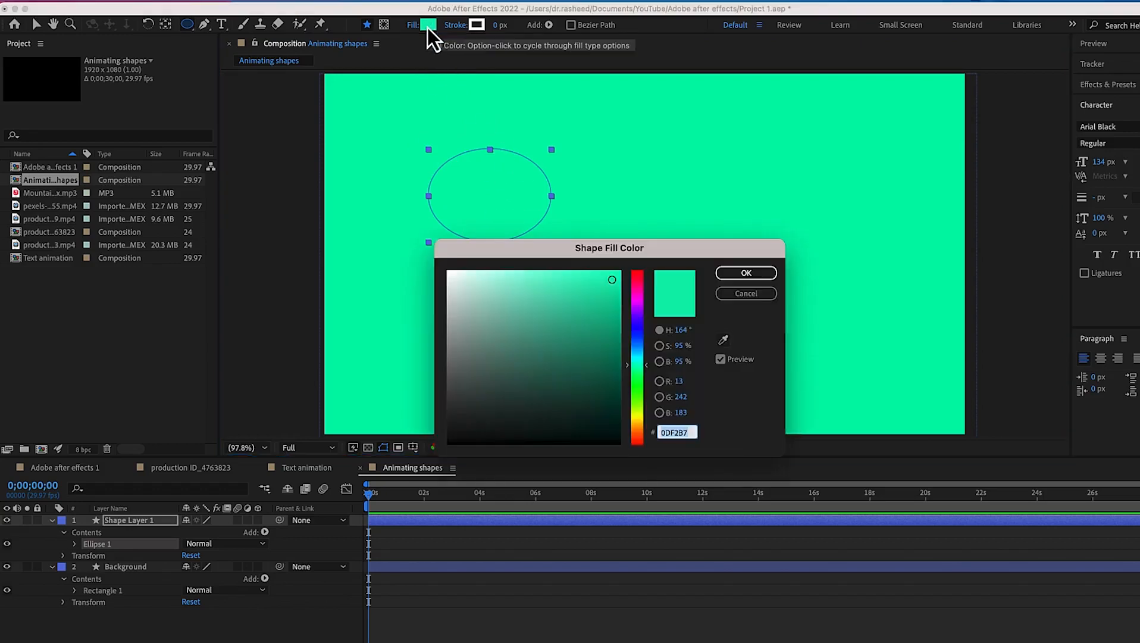
click(642, 293)
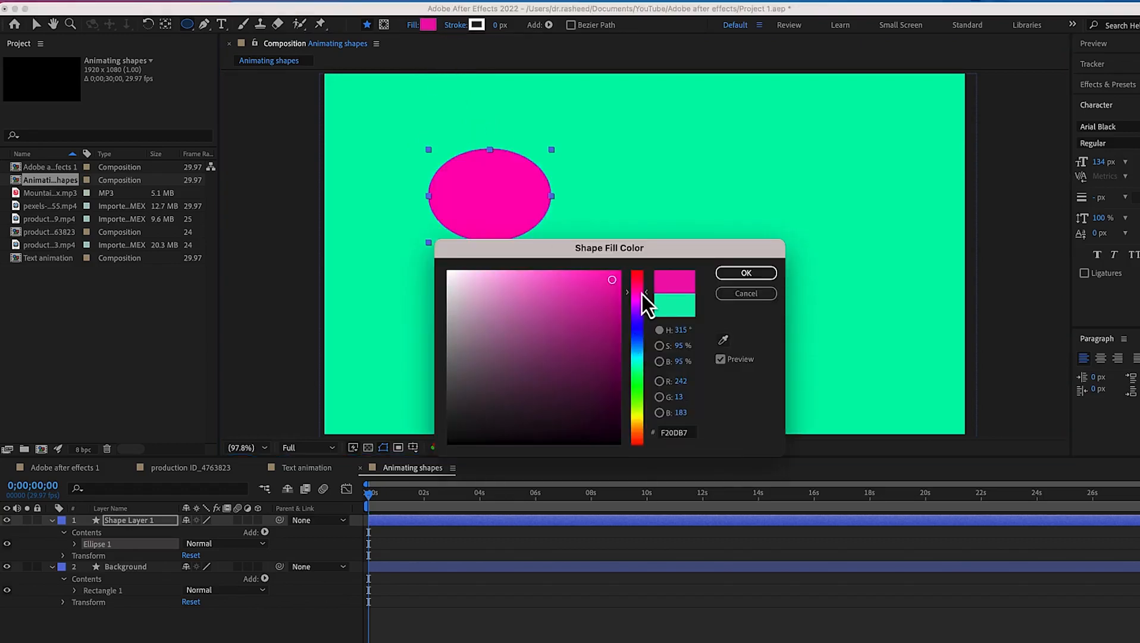
click(736, 274)
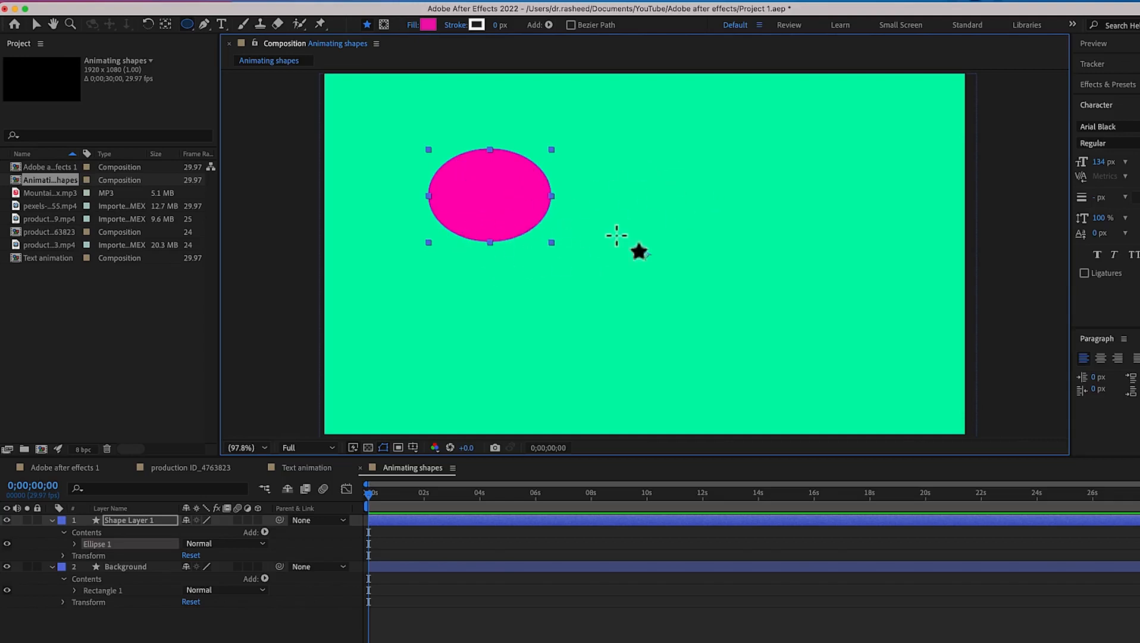
Draw a circle to the right of center on the same layer and set its fill color to 71F20D
mouse_move(658, 166)
mouse_down()
mouse_move(782, 237)
mouse_move(756, 216)
mouse_move(800, 298)
mouse_up()
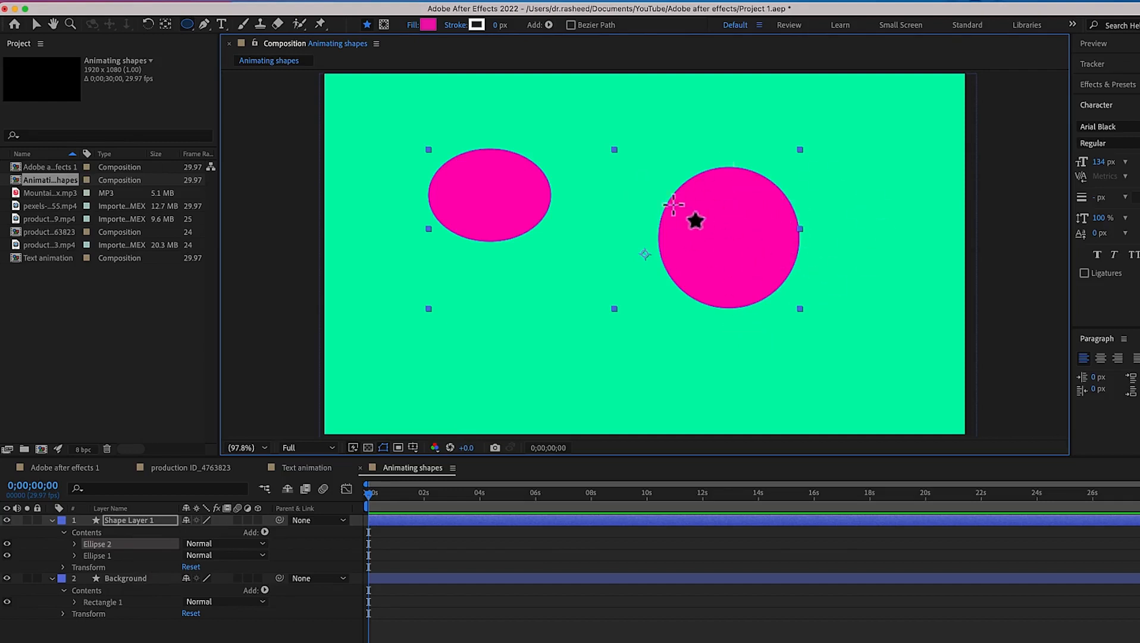
click(427, 27)
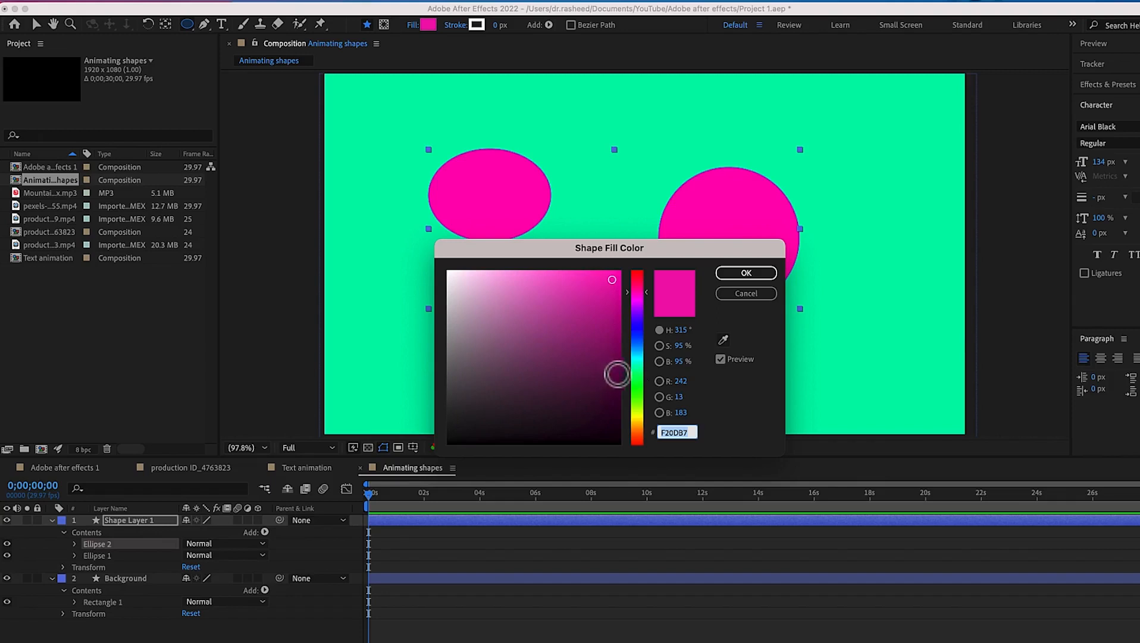
drag(639, 369, 640, 401)
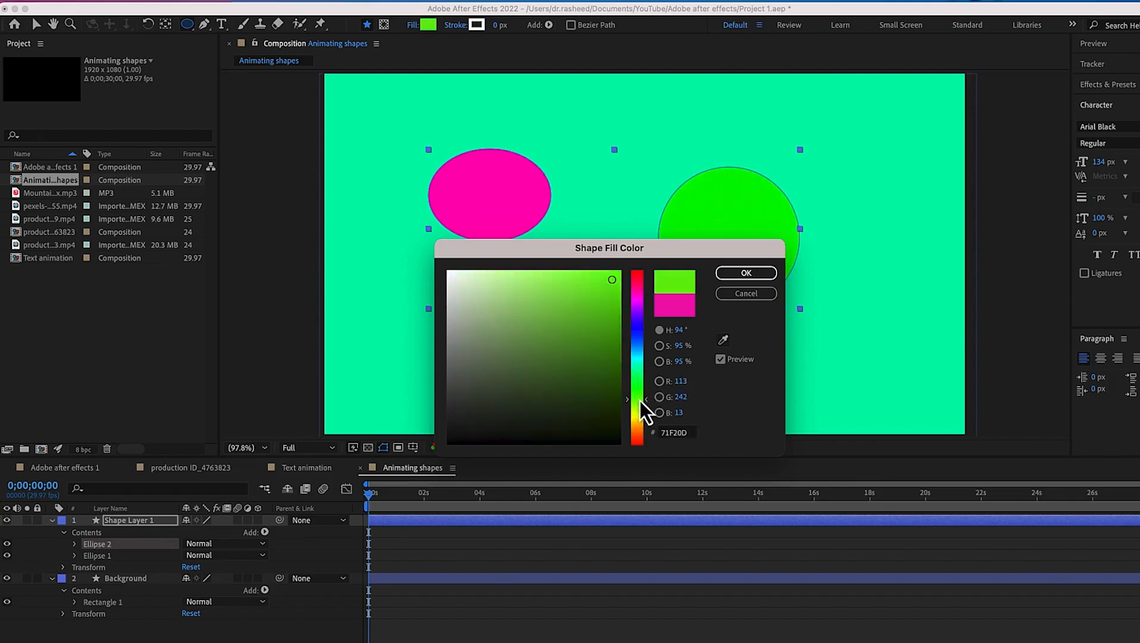
click(734, 275)
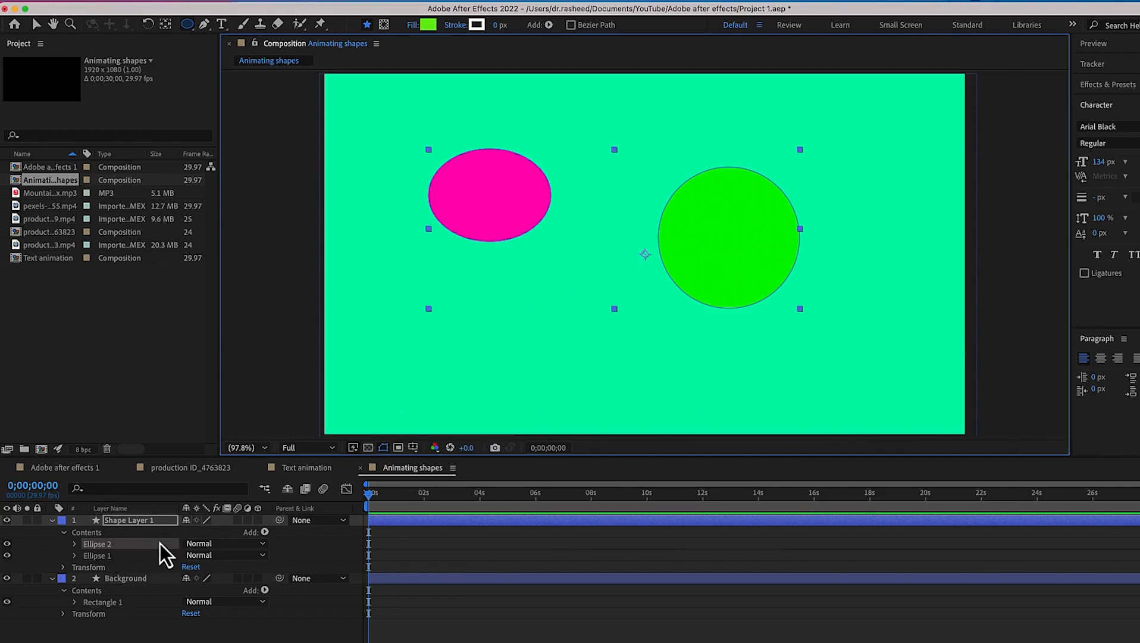
Deselect the ellipses and draw a pentagon with the Polygon Tool overlapping the pink ellipse on a new layer
click(106, 561)
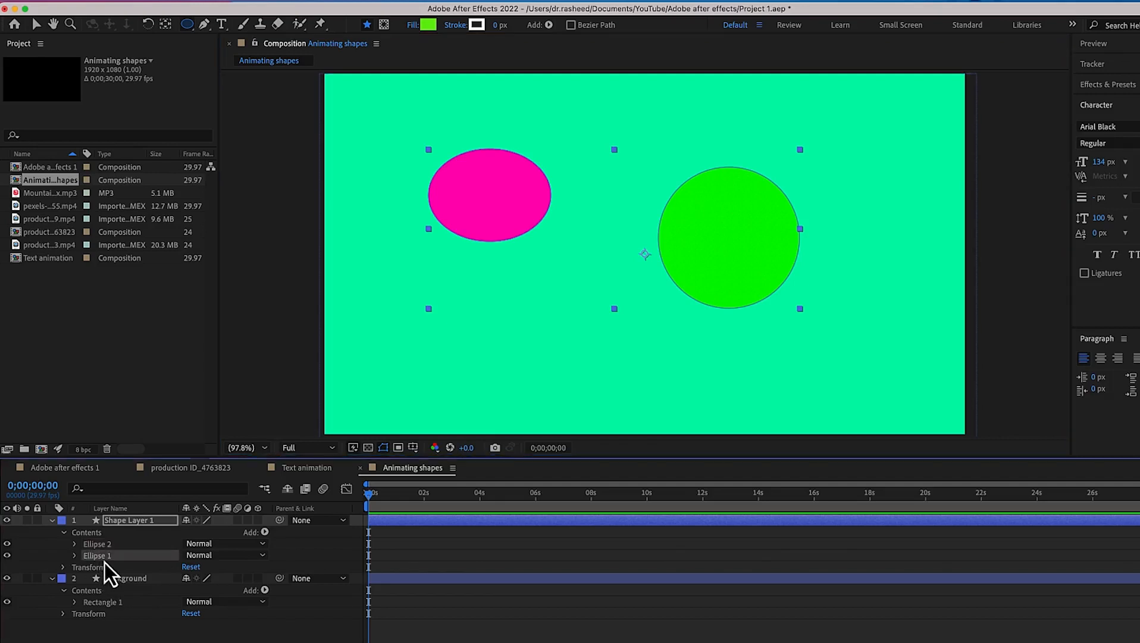
click(106, 545)
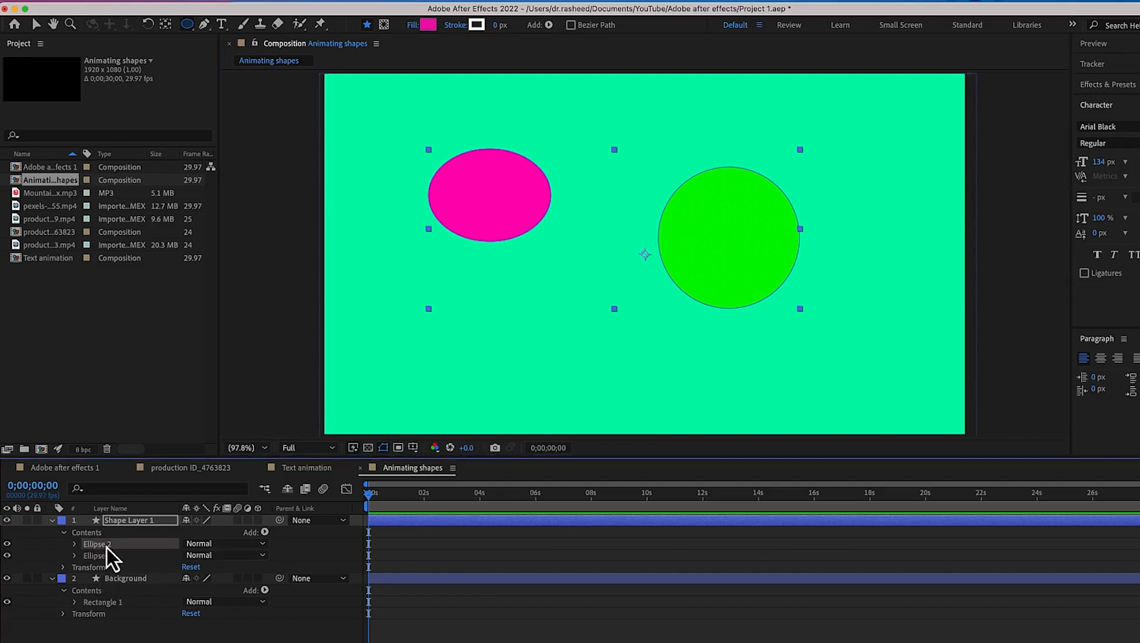
click(107, 565)
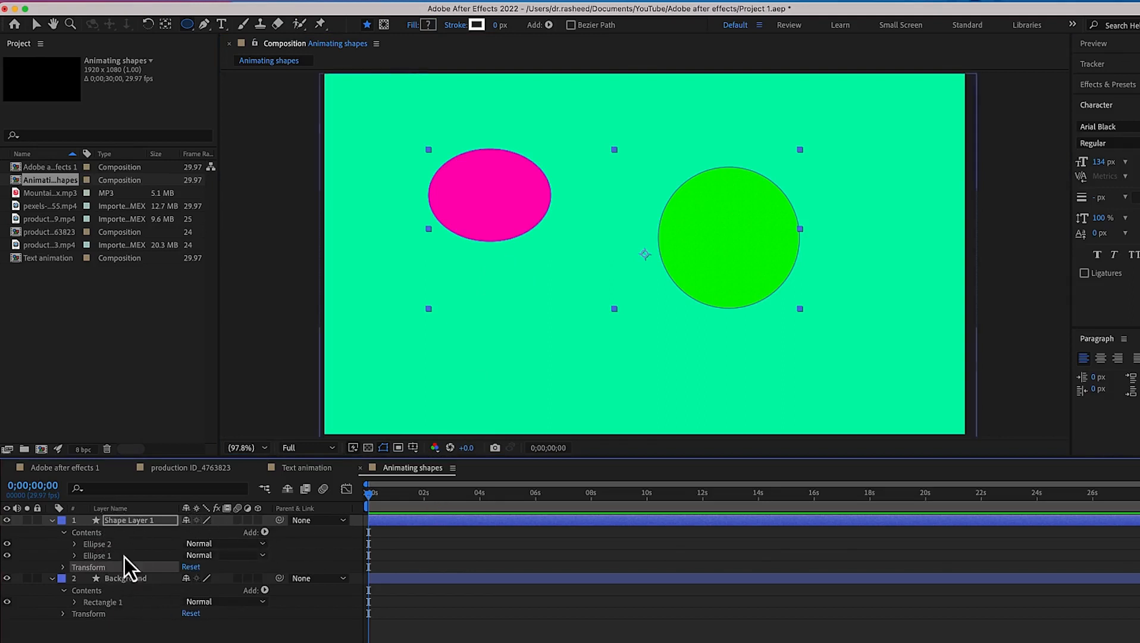
click(131, 636)
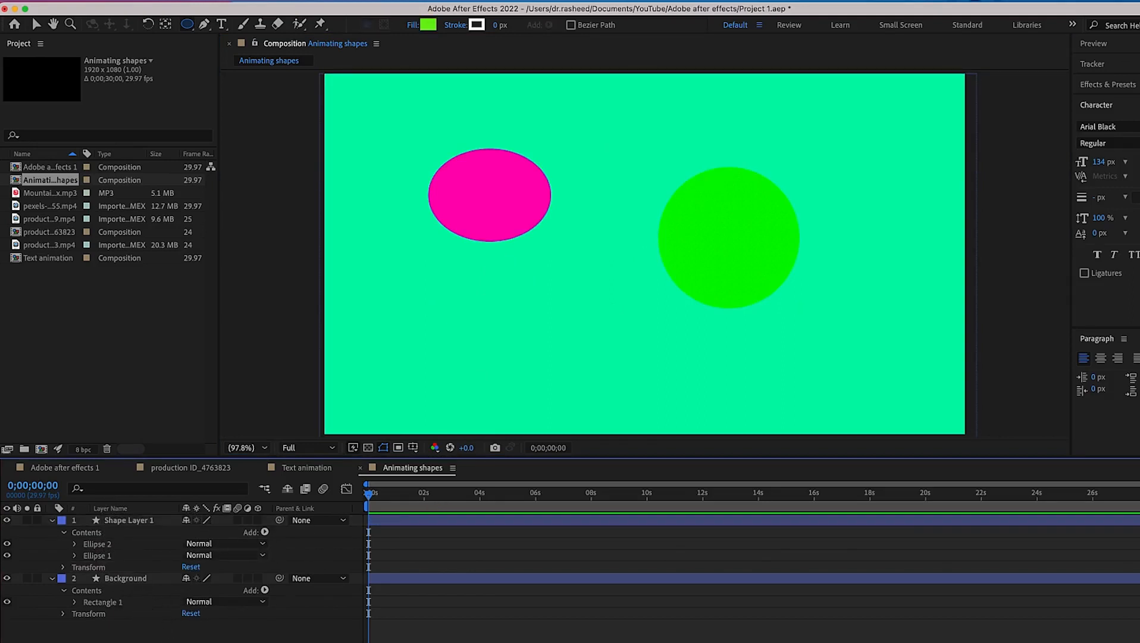
click(189, 24)
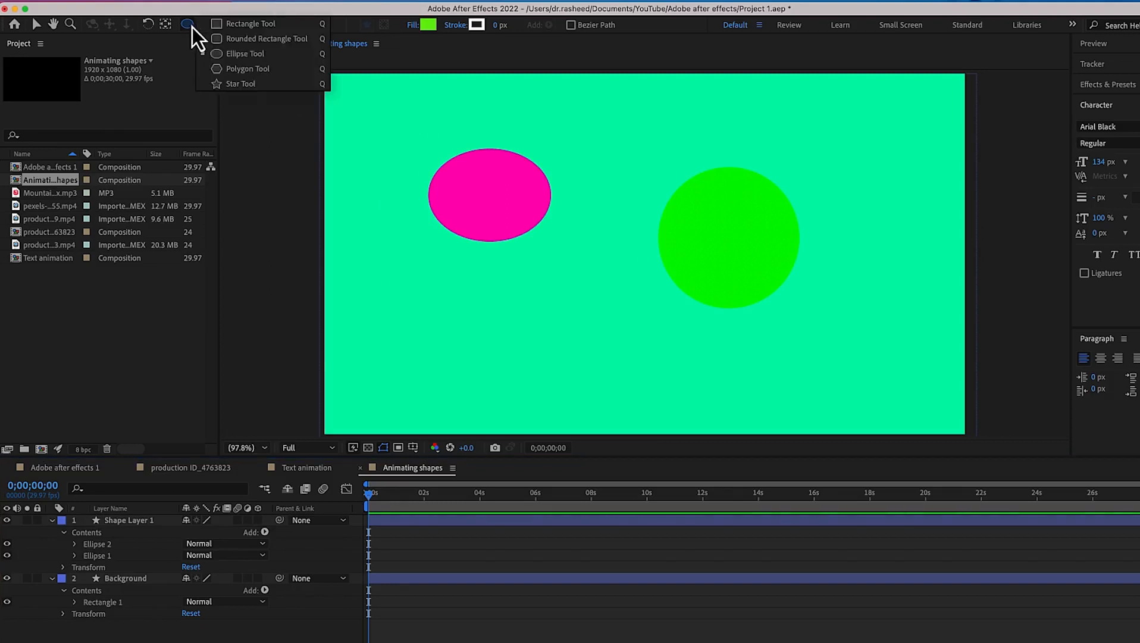
click(233, 74)
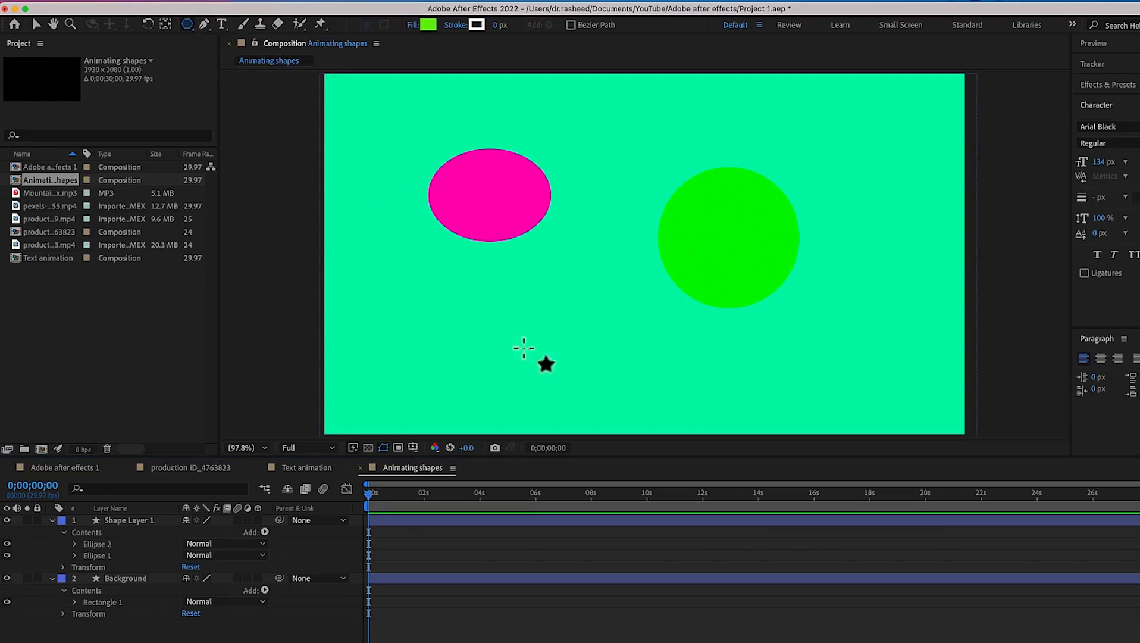
drag(425, 276, 510, 333)
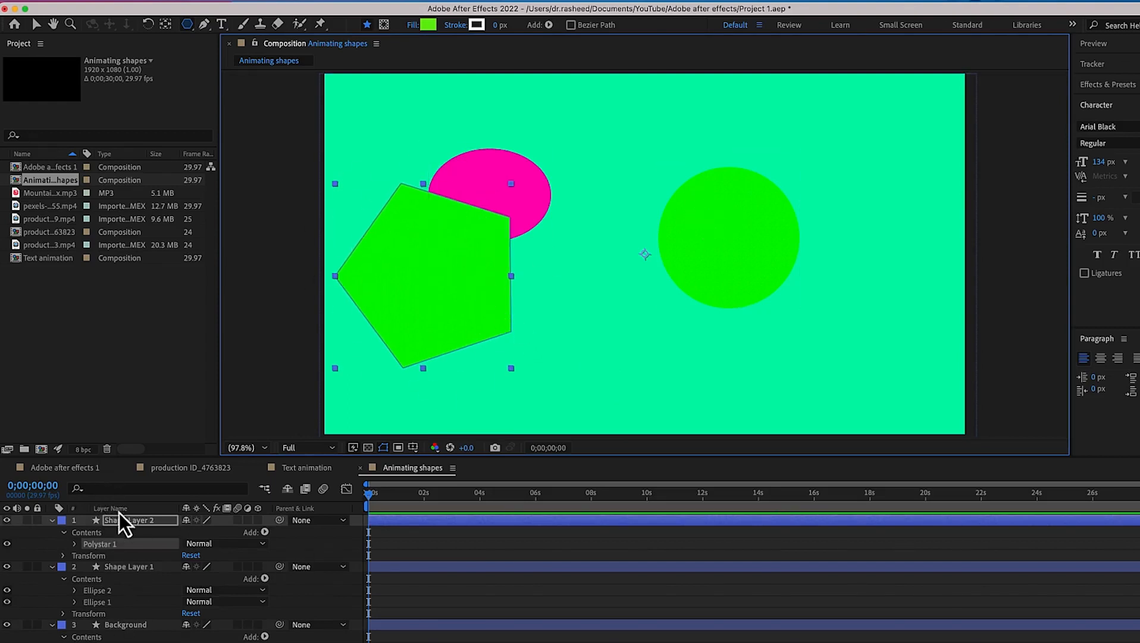
Rename the pentagon's shape layer to "Polygon"
right_click(134, 526)
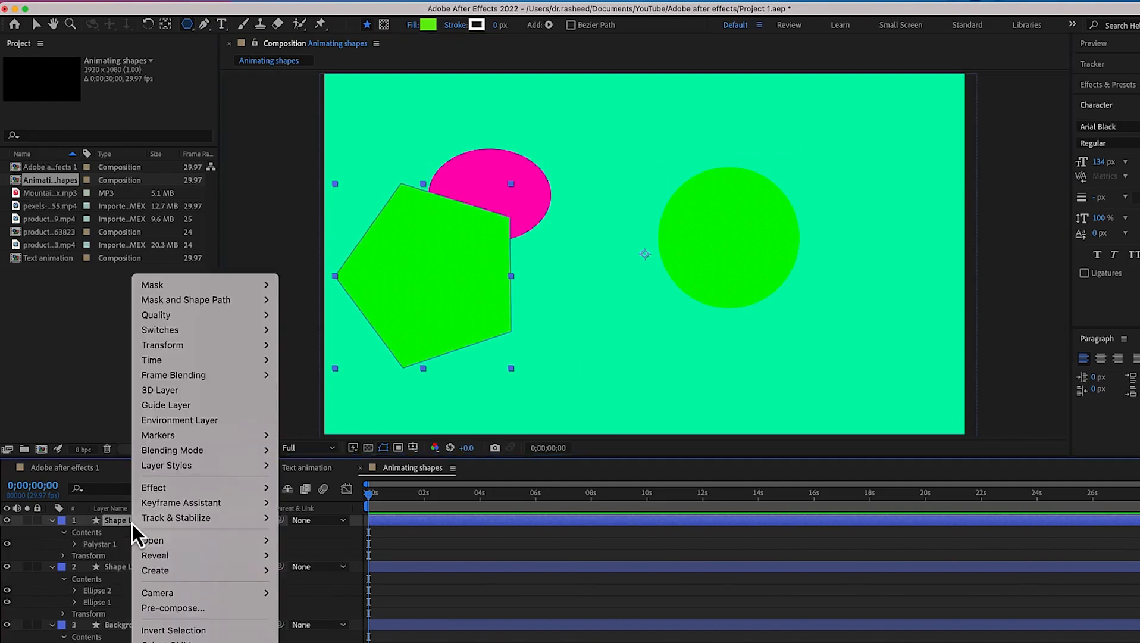
click(154, 642)
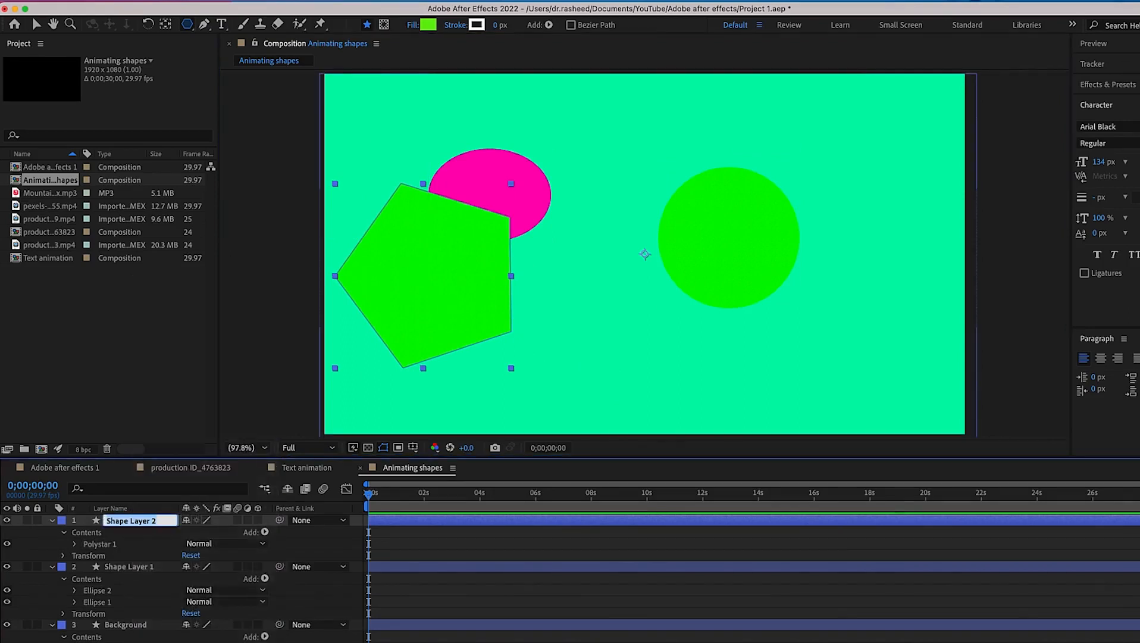
text(P)
key(Return)
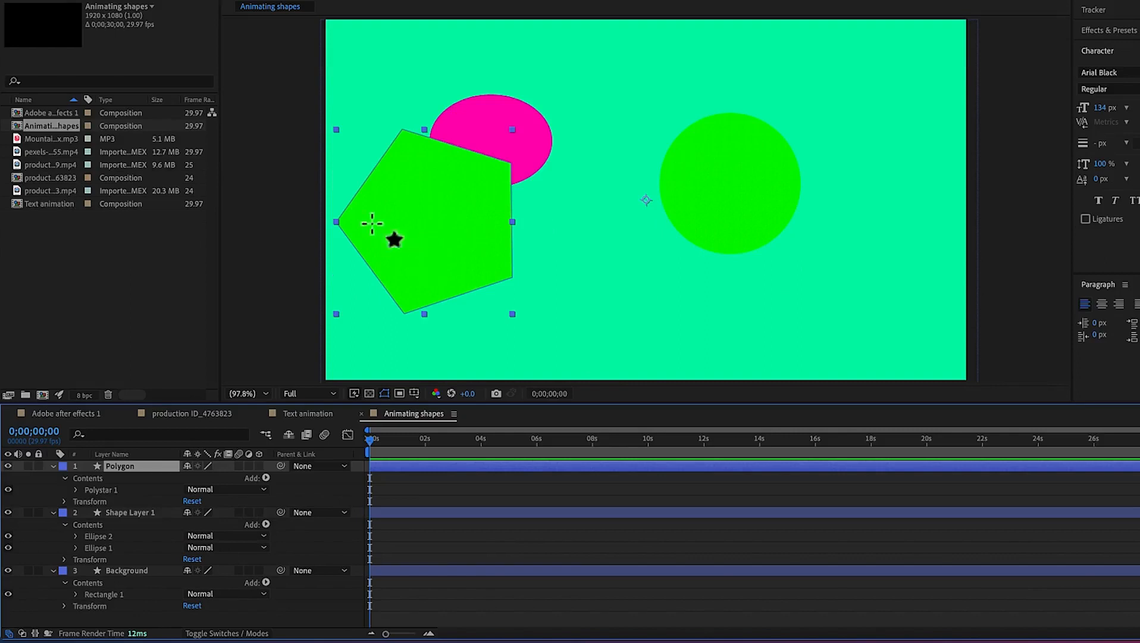
Open the Polygon layer's polystar path properties and set its Points to 3
click(54, 467)
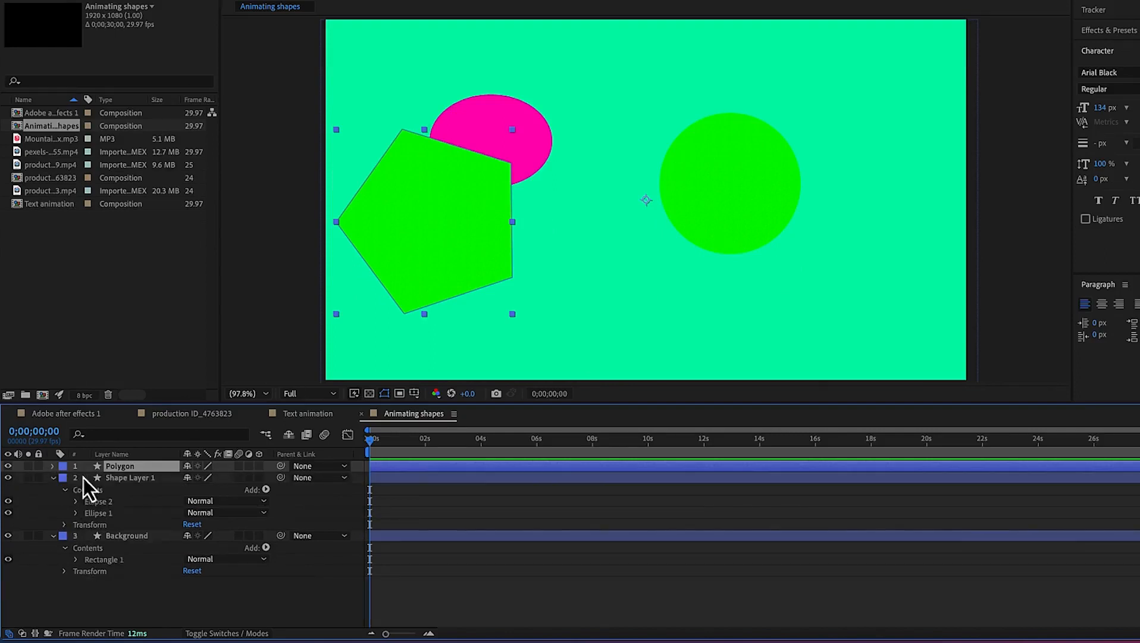
click(53, 468)
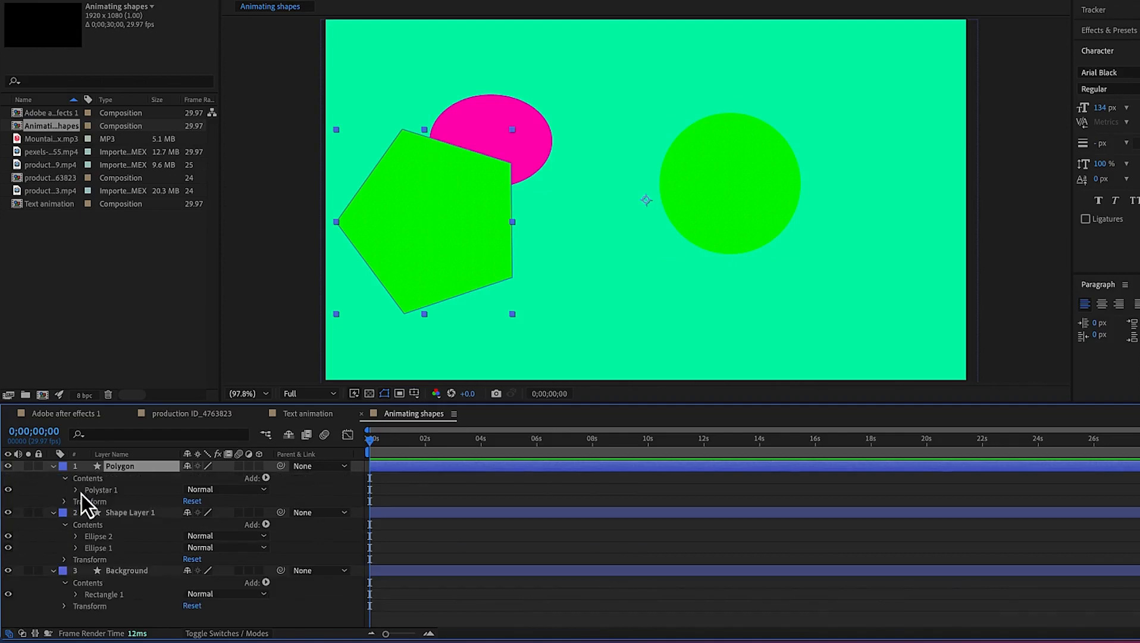
click(76, 490)
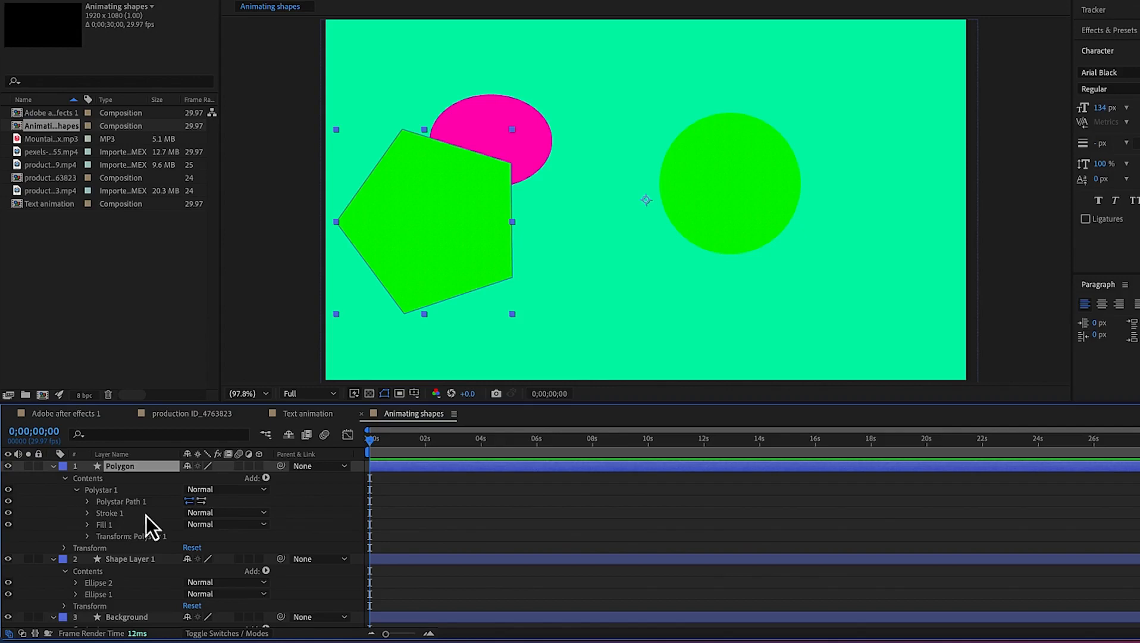
click(87, 502)
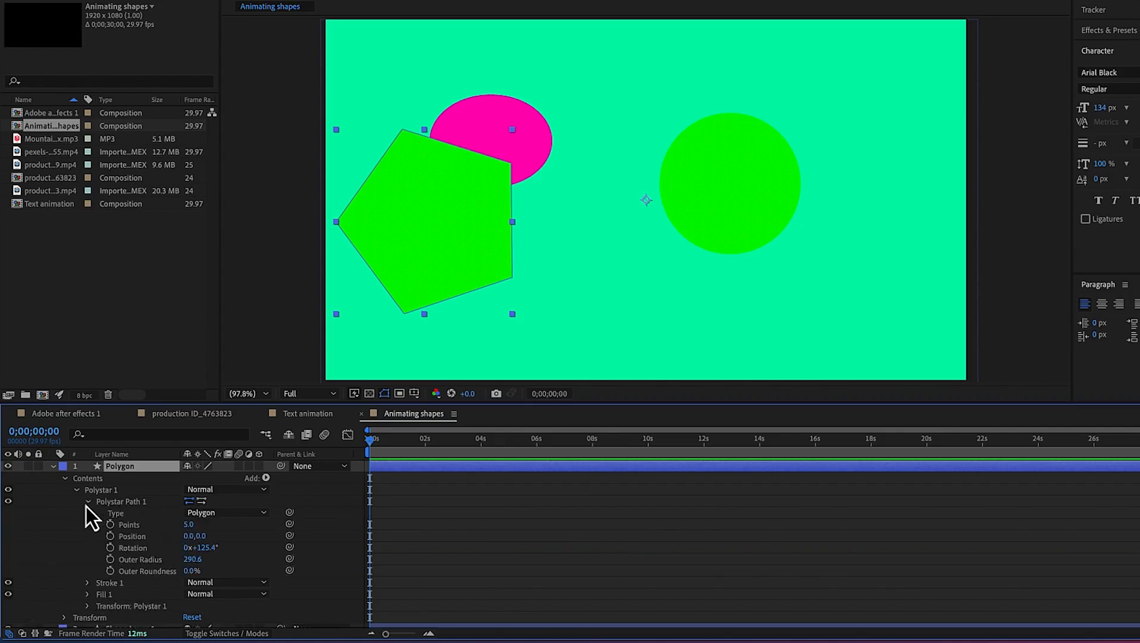
click(188, 526)
text(3)
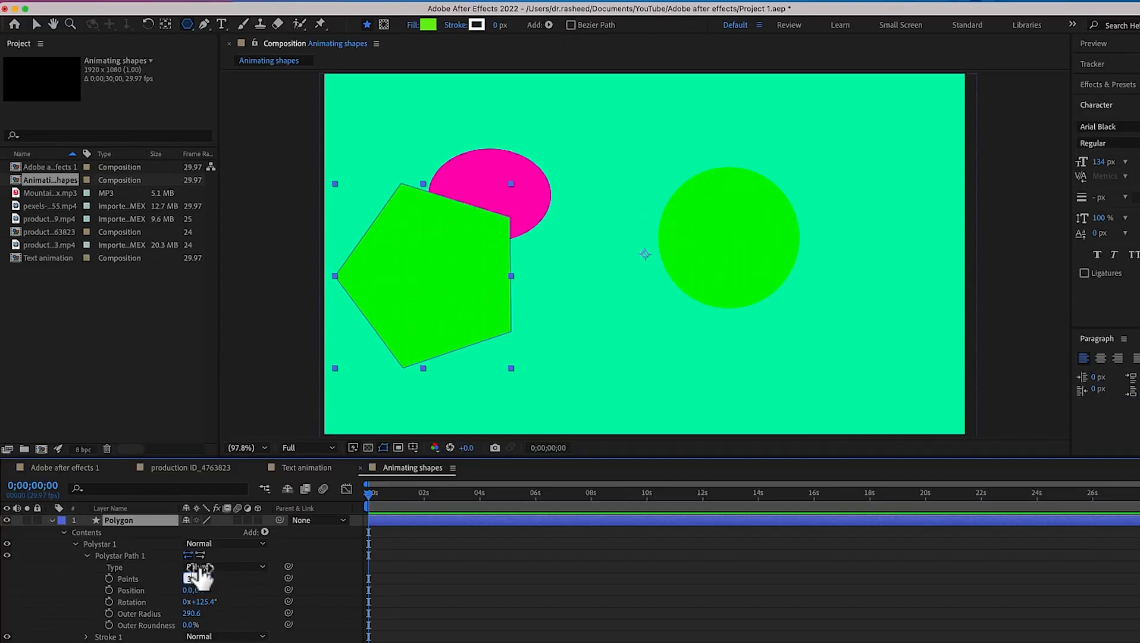
key(Return)
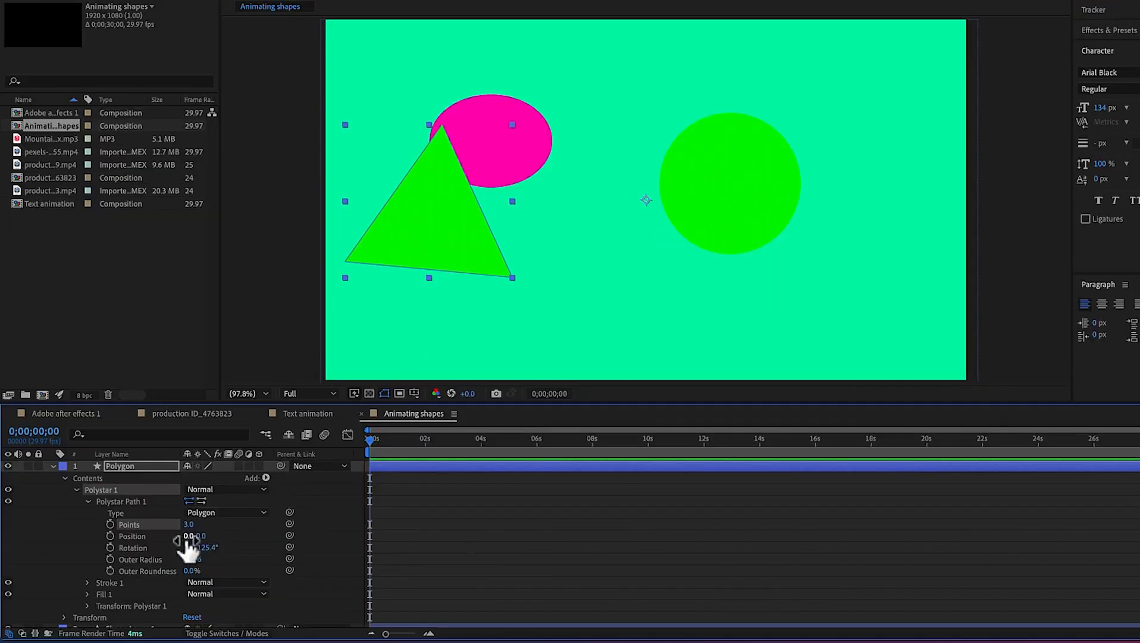
Set the polystar path's position to 11.0,15.0, rotation to 136.4°, outer radius to 270.6 and outer roundness to -99%
drag(193, 536, 206, 558)
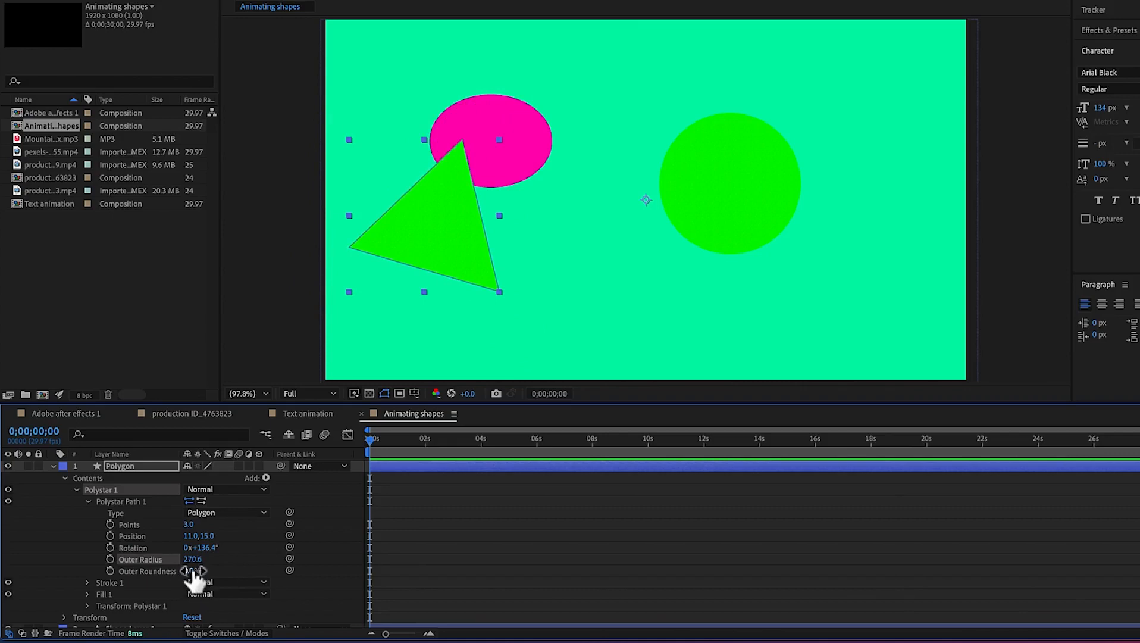
drag(193, 570, 132, 581)
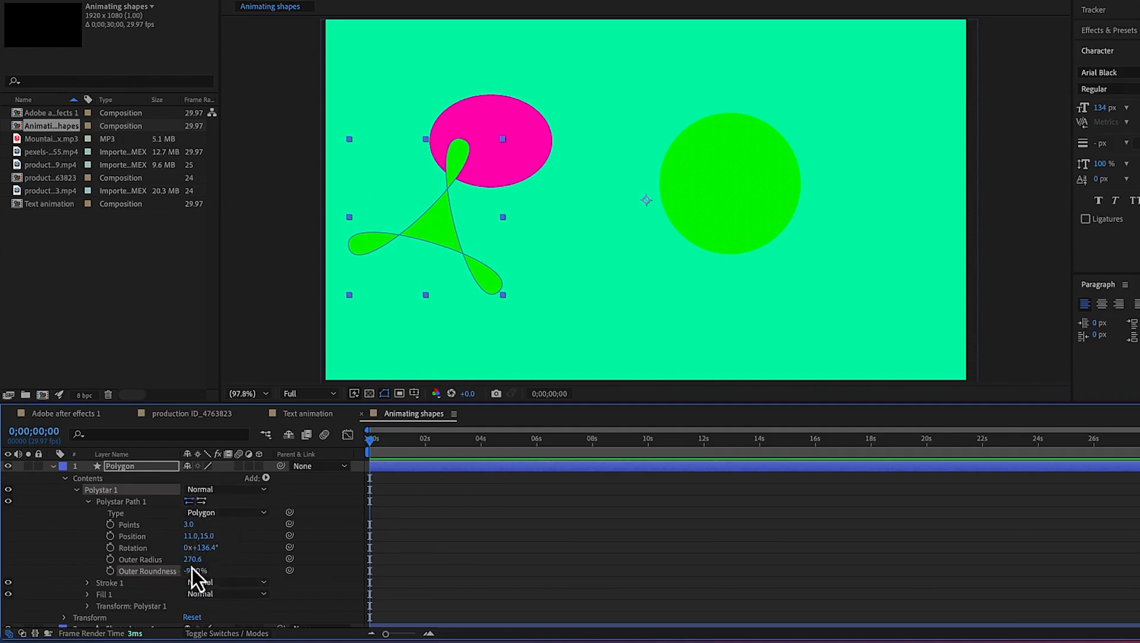
Give the polystar's stroke a width of 32 and a red color EC1313
click(87, 583)
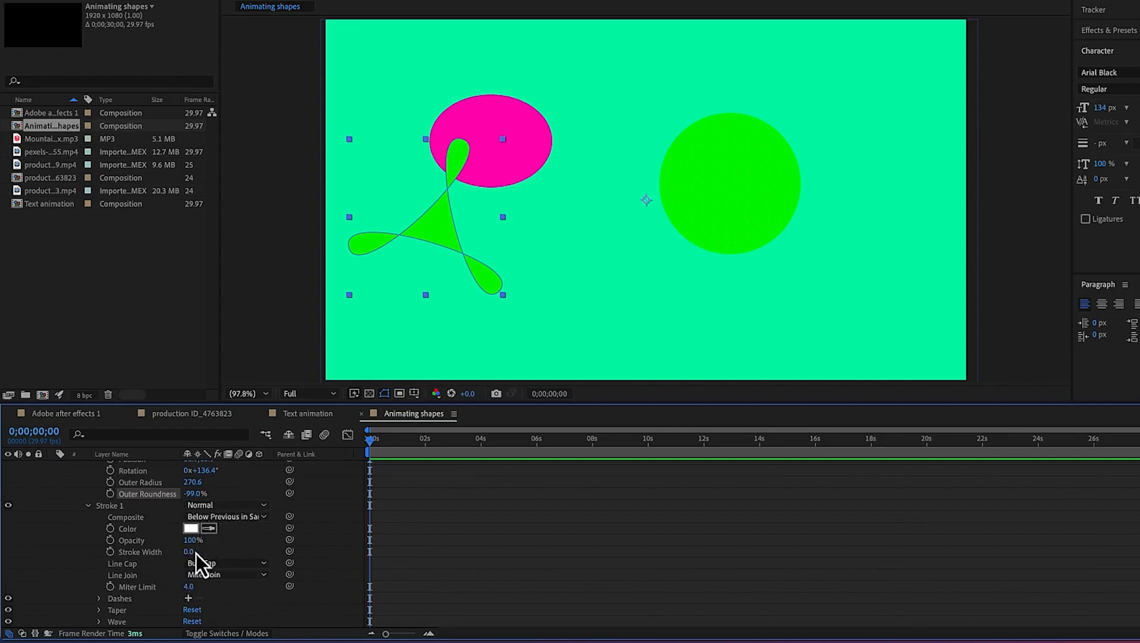
drag(191, 552, 206, 552)
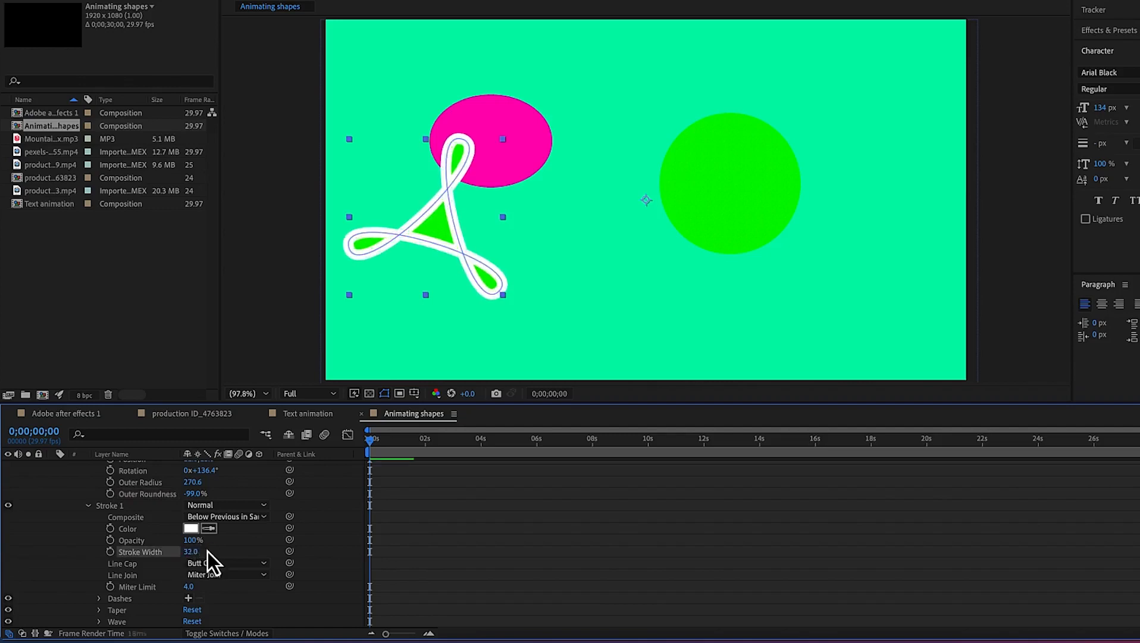
click(194, 530)
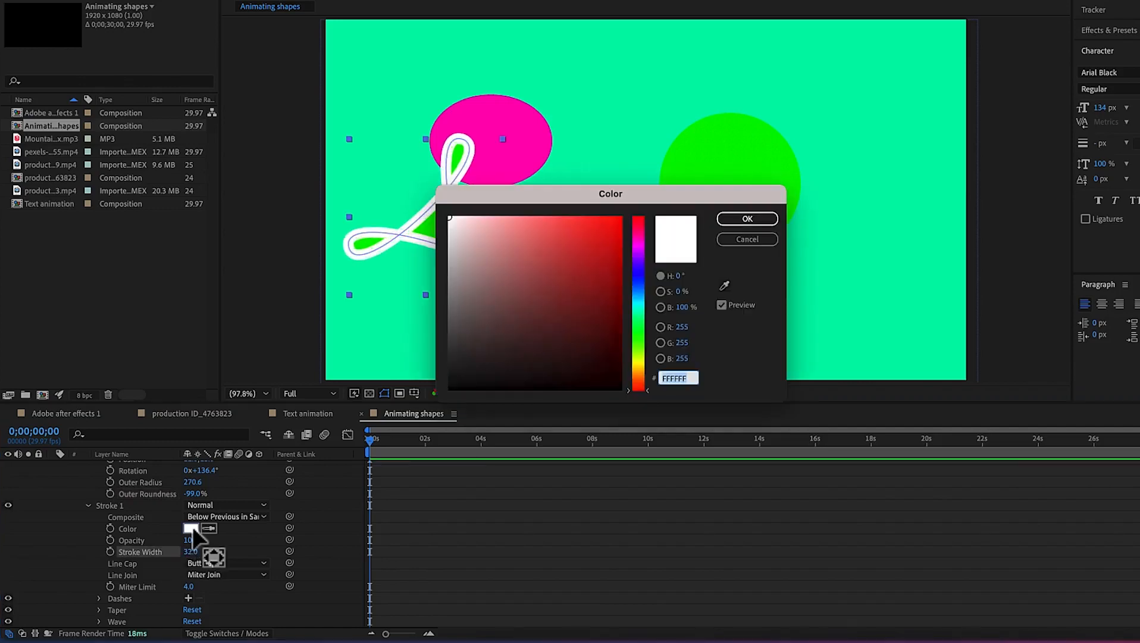
click(608, 230)
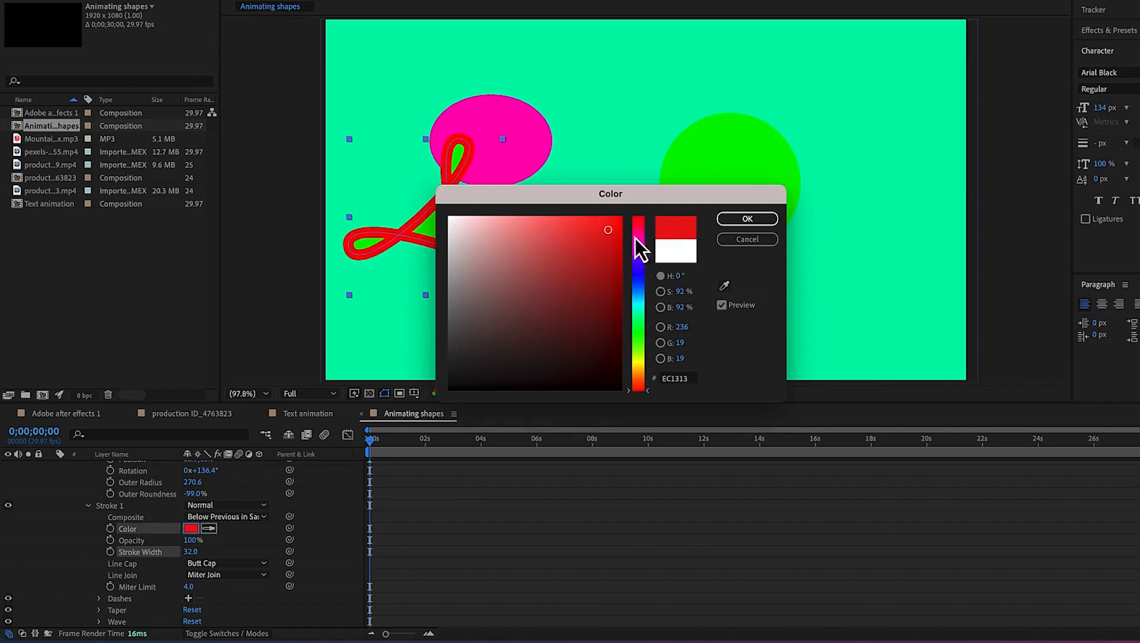
click(767, 221)
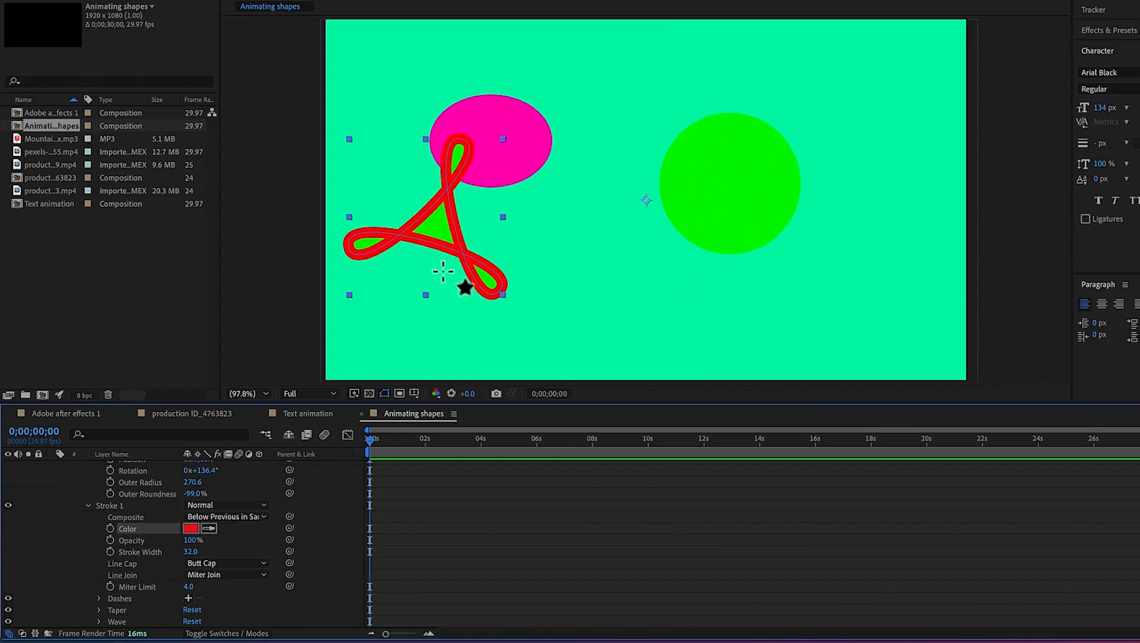
Set the polystar stroke's opacity to 46%
click(191, 541)
text(9)
key(Return)
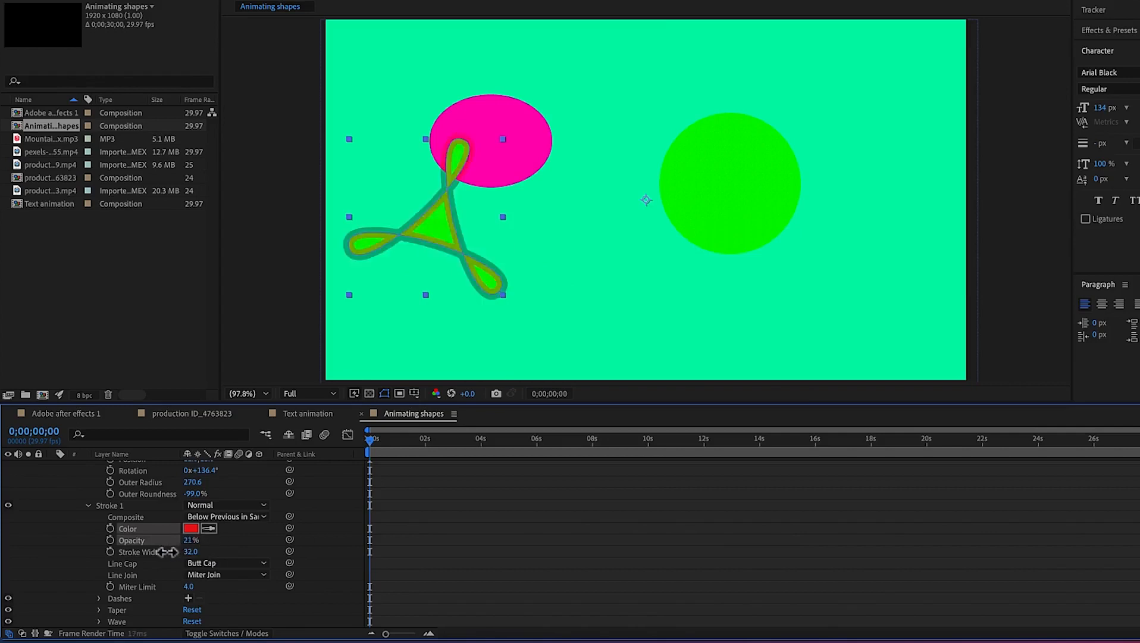
drag(165, 553, 192, 552)
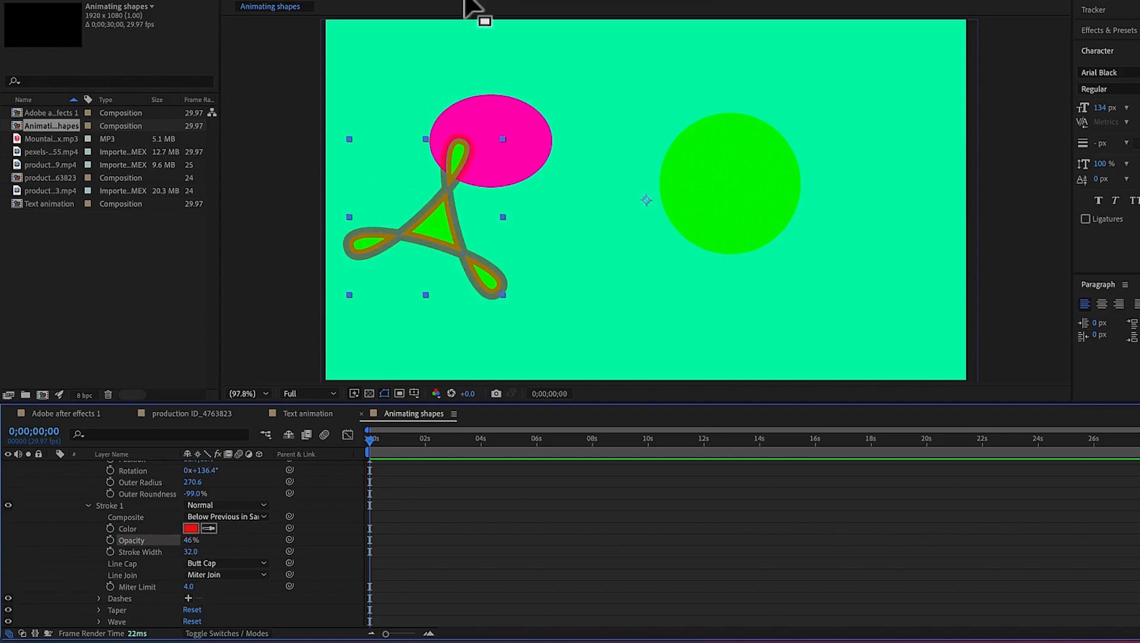
Set the stroke color to F8F2F2 and the stroke width to 0
click(185, 528)
drag(480, 244, 453, 221)
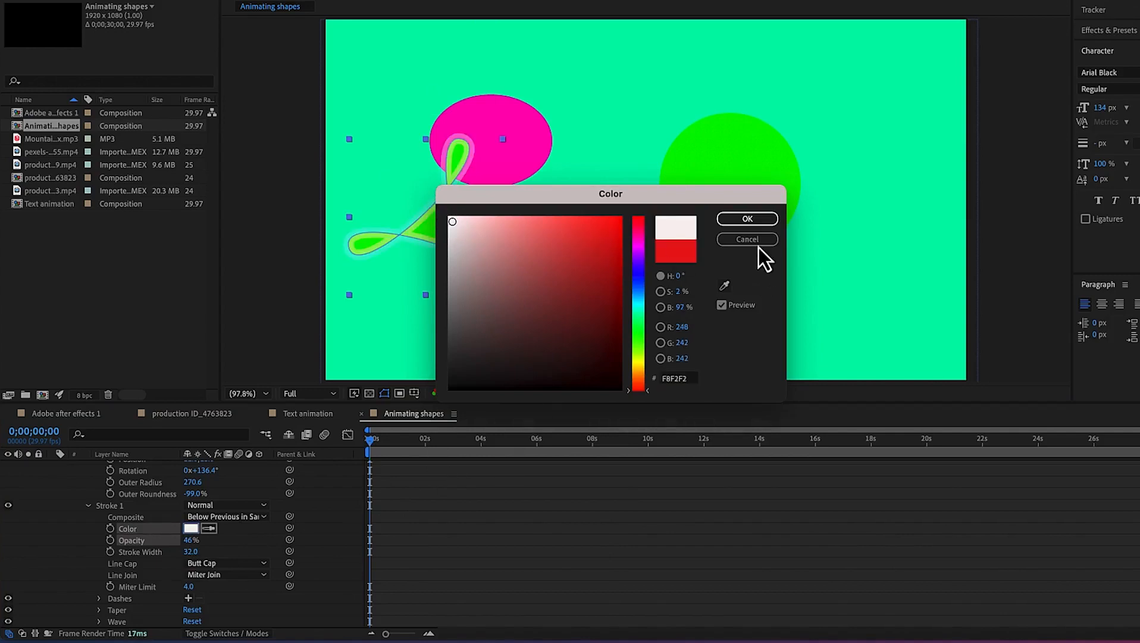
click(748, 220)
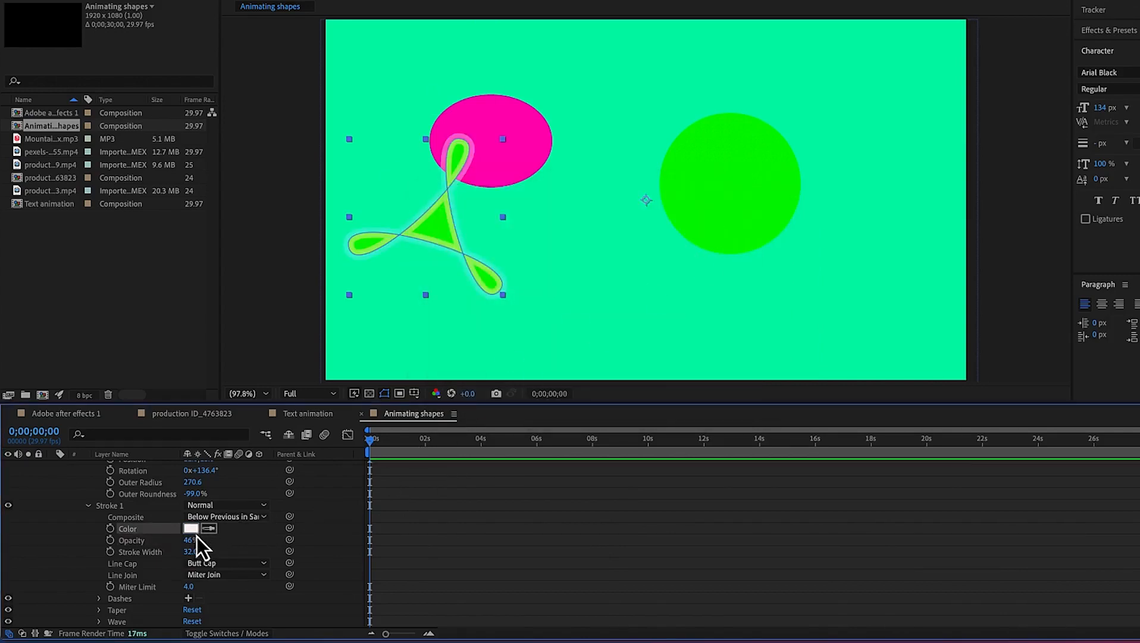
drag(190, 554, 123, 557)
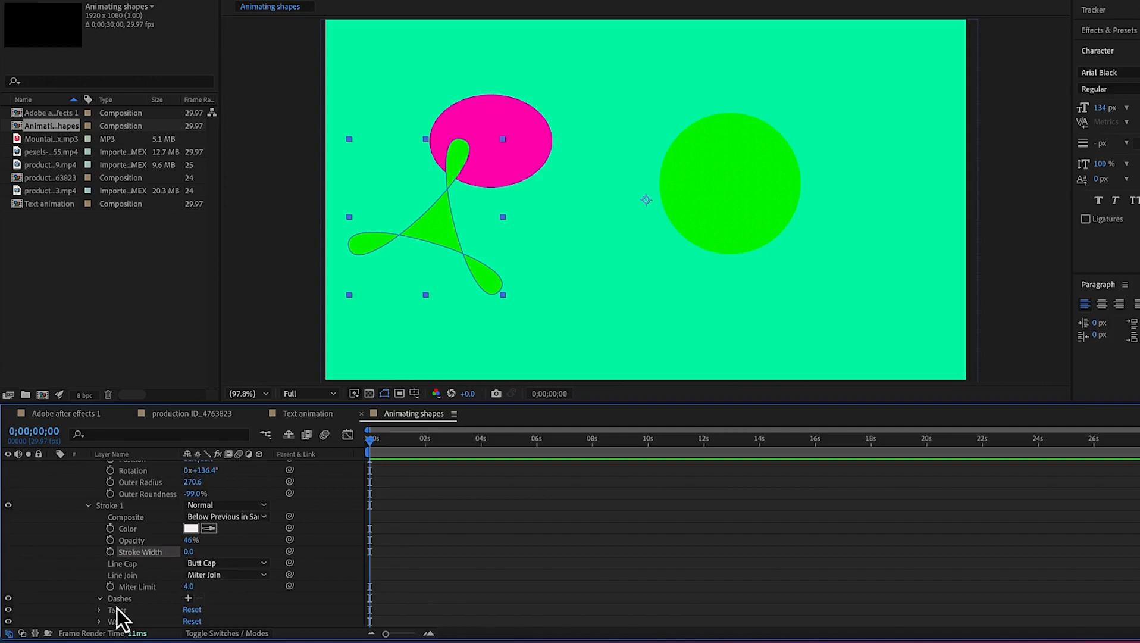
Collapse the polystar properties, open the Polygon layer's Transform and move the layer to position 1001.0,528.0
scroll(193, 601, down, 2)
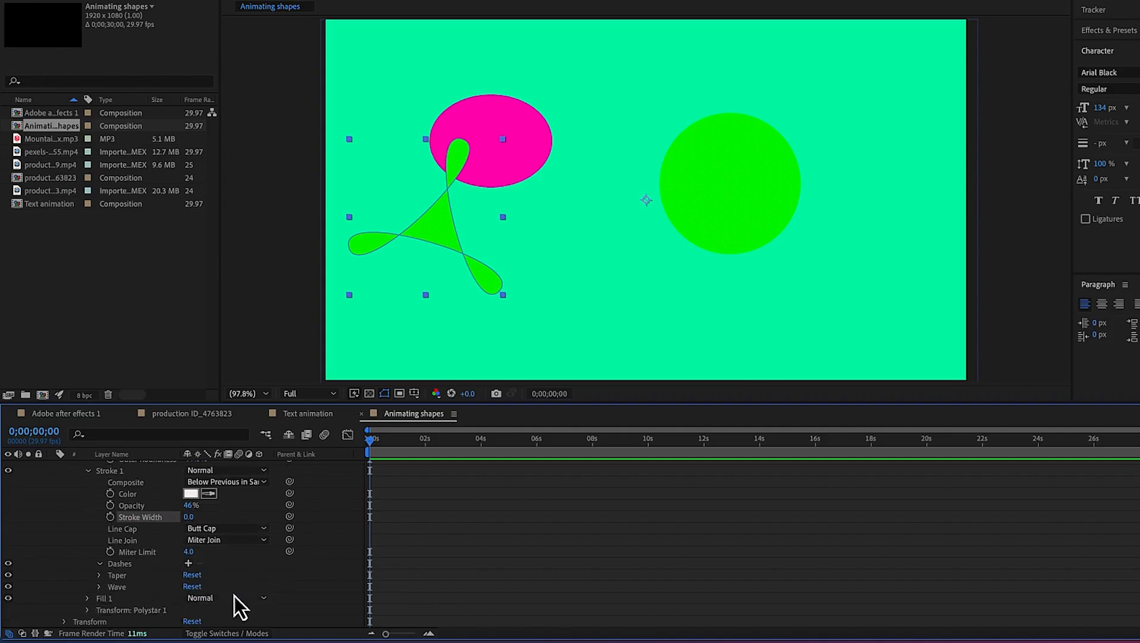
scroll(234, 606, down, 1)
scroll(83, 506, up, 5)
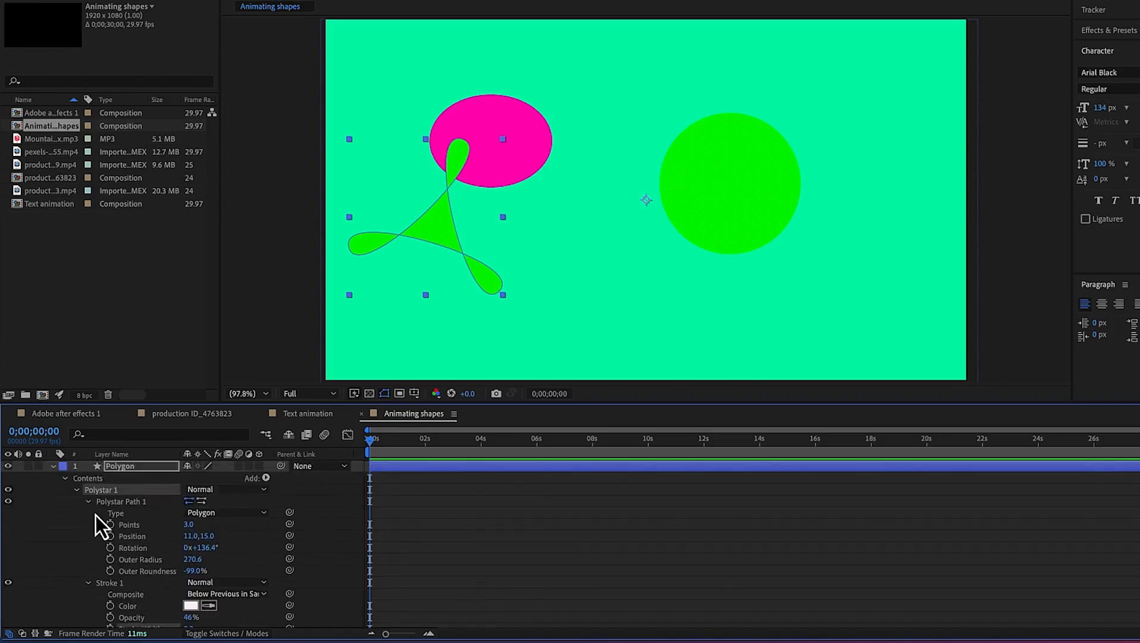
click(88, 502)
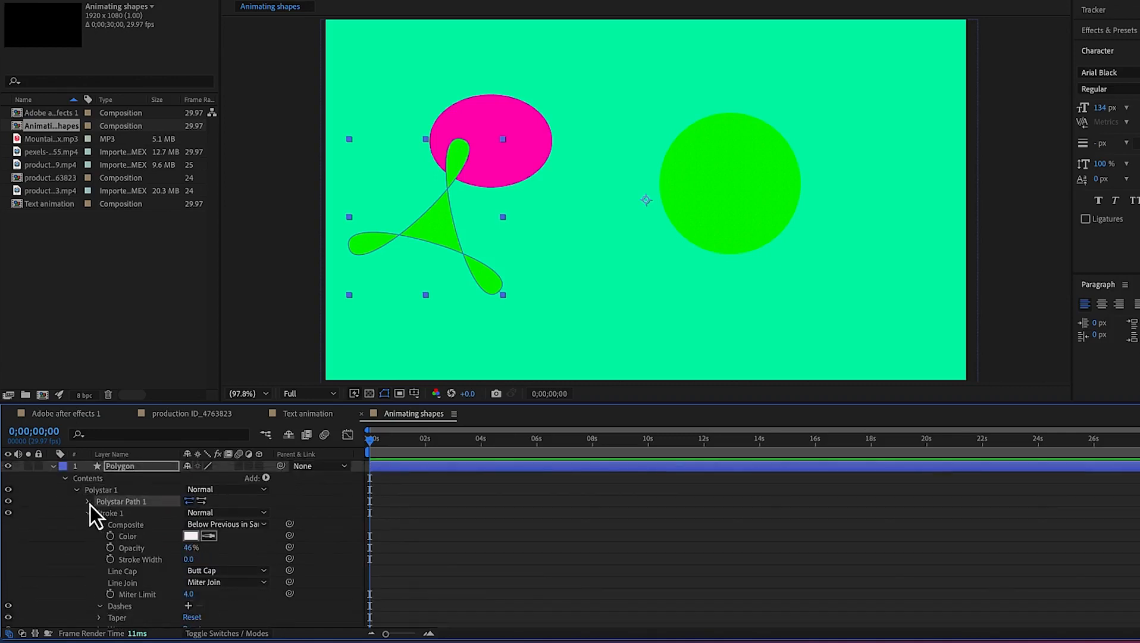
click(77, 491)
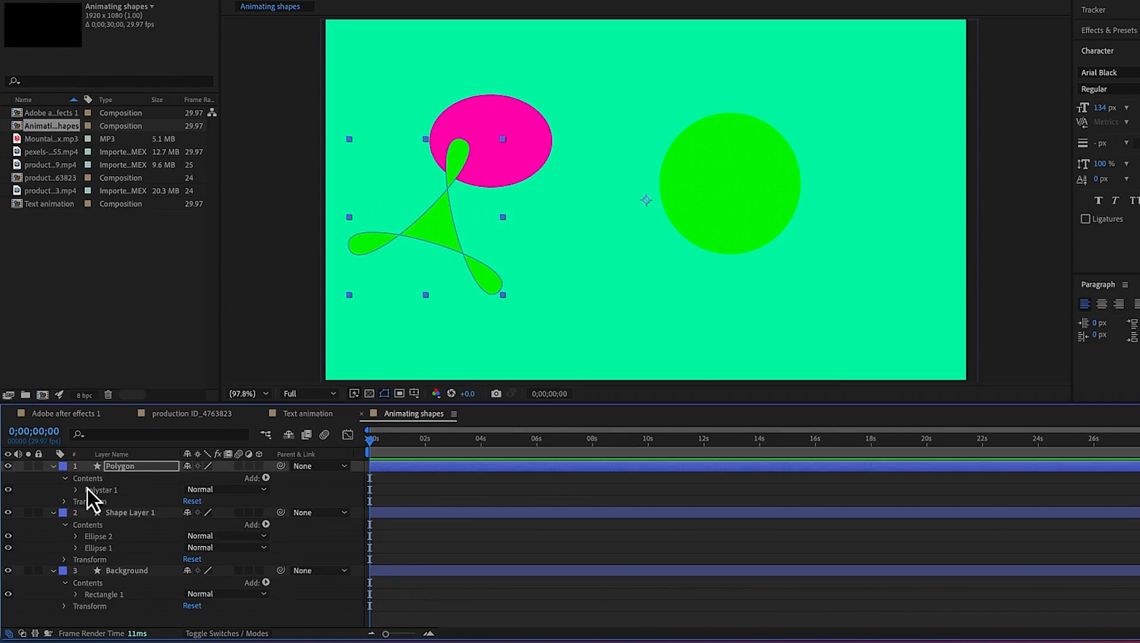
click(65, 503)
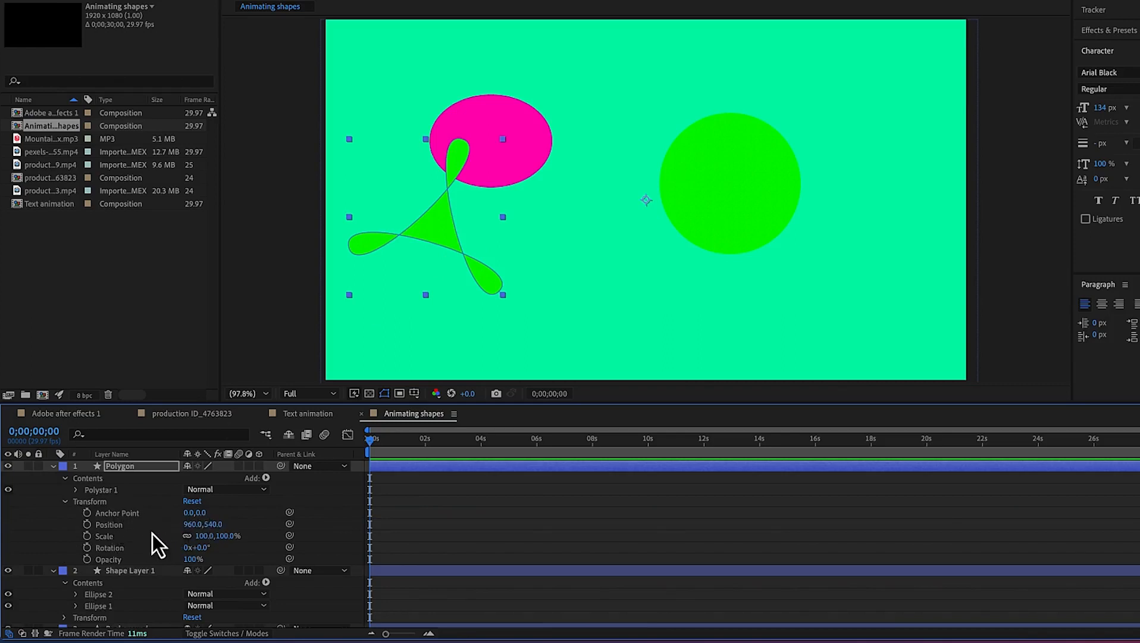
mouse_move(192, 524)
mouse_down()
mouse_move(205, 524)
mouse_move(168, 515)
mouse_move(219, 503)
mouse_move(193, 502)
mouse_move(223, 525)
mouse_move(190, 525)
mouse_move(217, 536)
mouse_move(192, 534)
mouse_up()
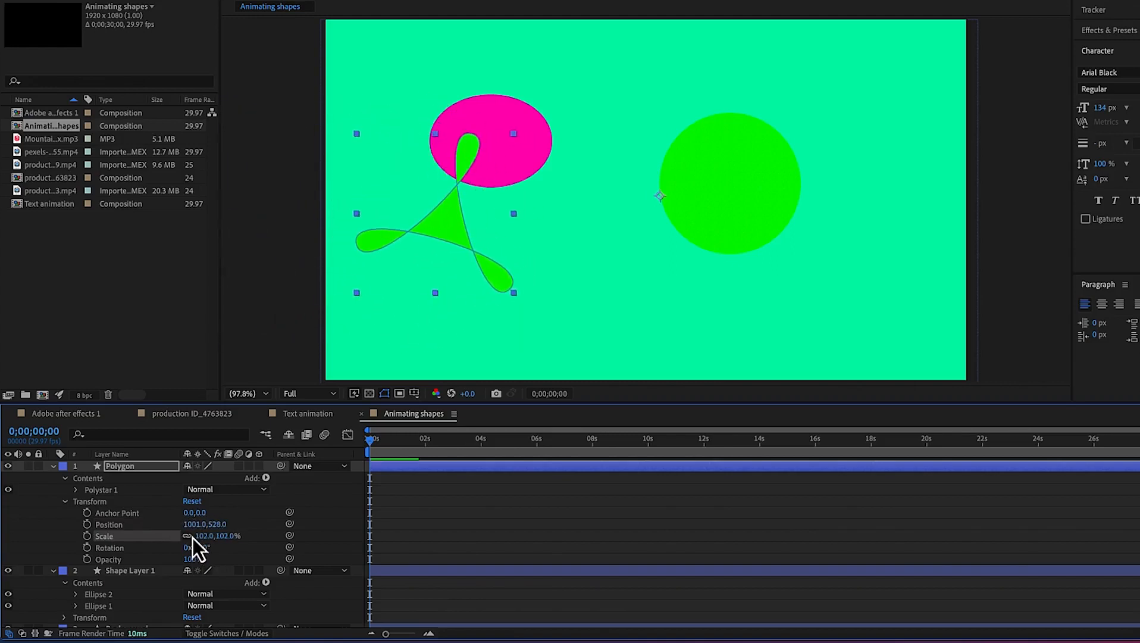
Unlink the Polygon layer's scale, set it to 96.2,118.0% and rotate the layer 12°
click(188, 537)
mouse_move(203, 539)
mouse_down()
mouse_move(242, 537)
mouse_move(218, 537)
mouse_up()
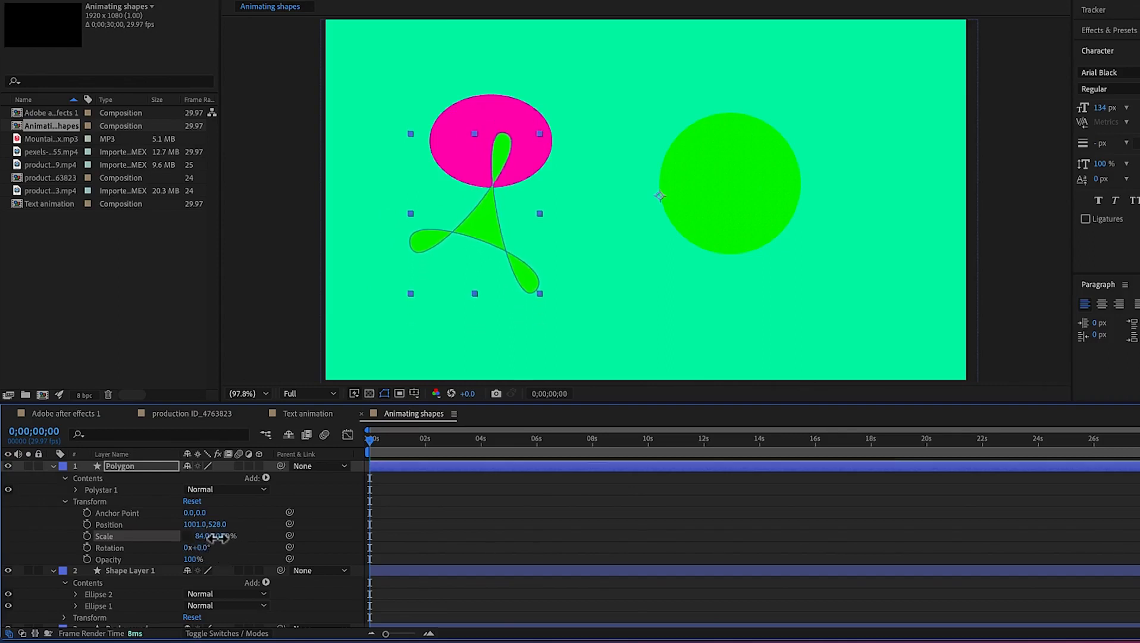
click(187, 535)
mouse_move(208, 537)
mouse_down()
mouse_move(242, 536)
mouse_move(196, 549)
mouse_move(214, 541)
mouse_up()
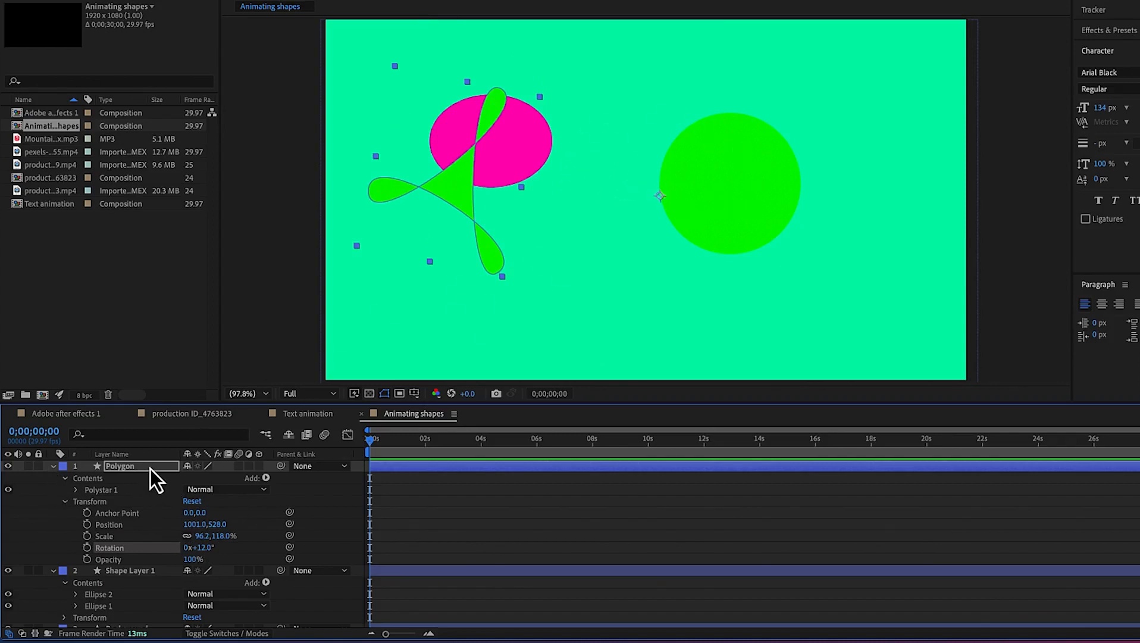
Open Ellipse 2's transform in Shape Layer 1 and scale the green circle to 106%
scroll(161, 582, down, 2)
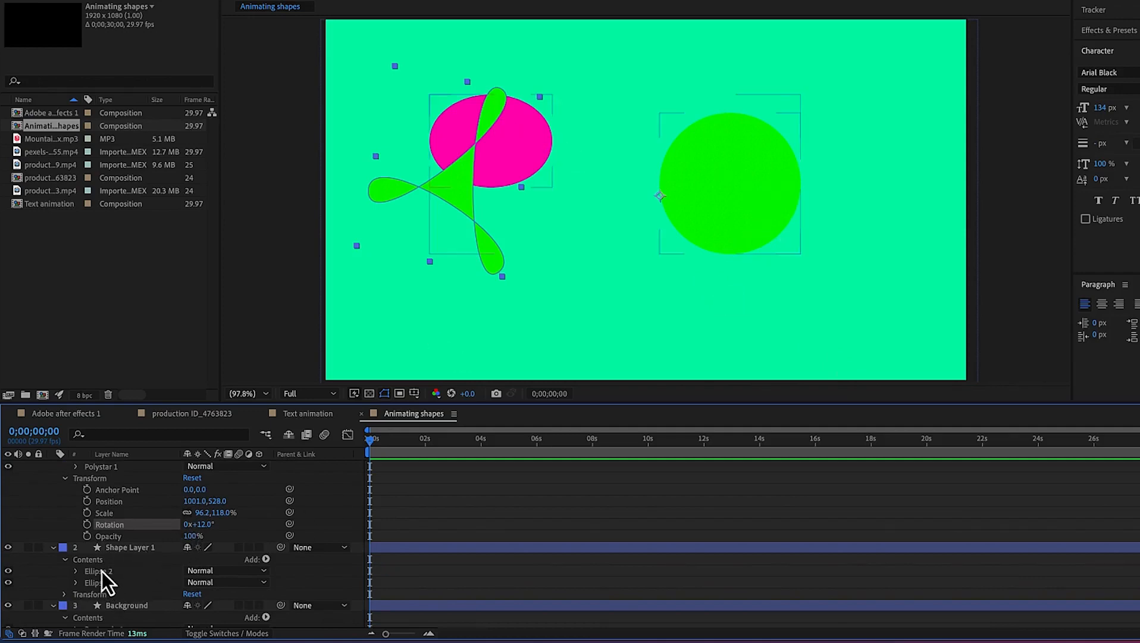
click(101, 570)
click(113, 593)
click(108, 587)
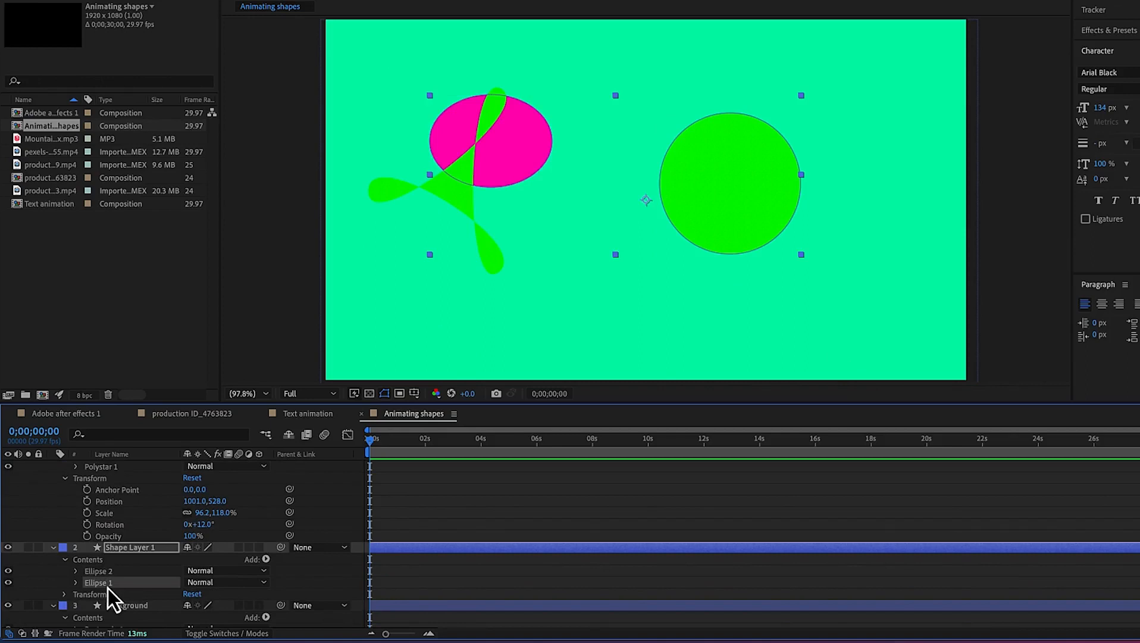
click(75, 572)
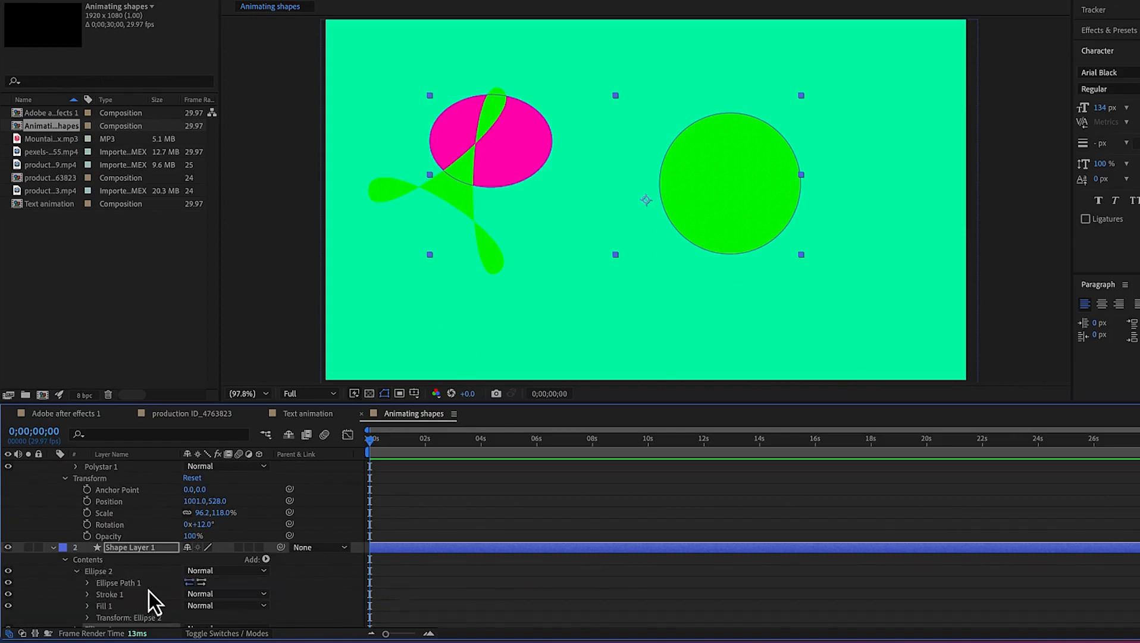
scroll(152, 590, down, 2)
scroll(157, 584, down, 1)
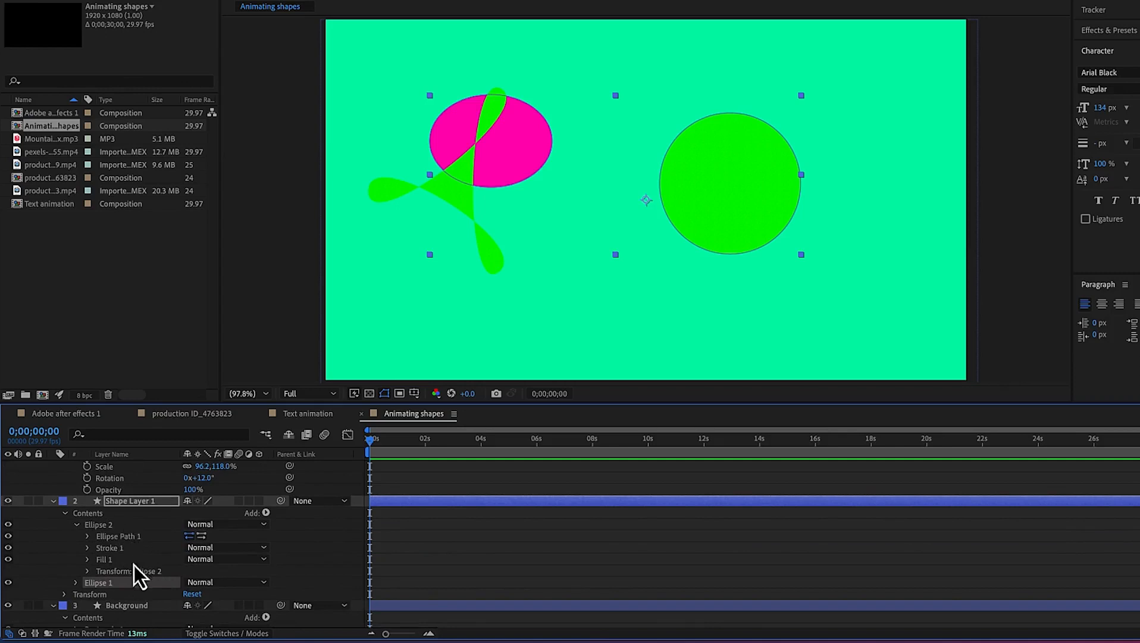
click(88, 572)
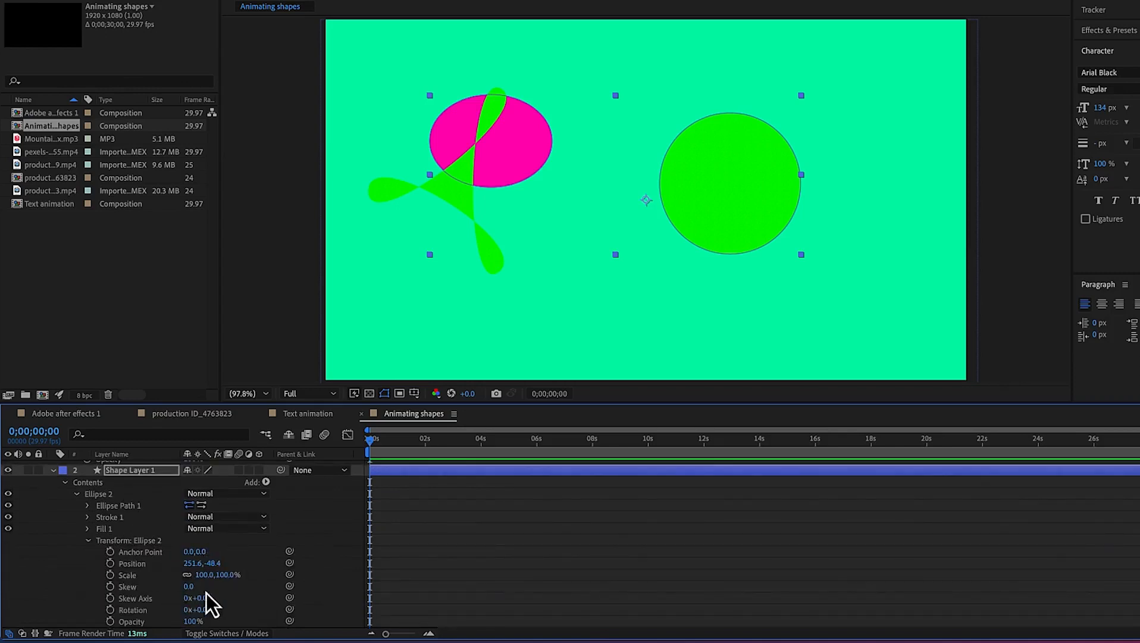
mouse_move(205, 575)
mouse_down()
mouse_move(216, 576)
mouse_move(190, 573)
mouse_up()
Open Ellipse 1's path properties and move the pink ellipse's path to position 29.0,53.0
scroll(160, 586, down, 3)
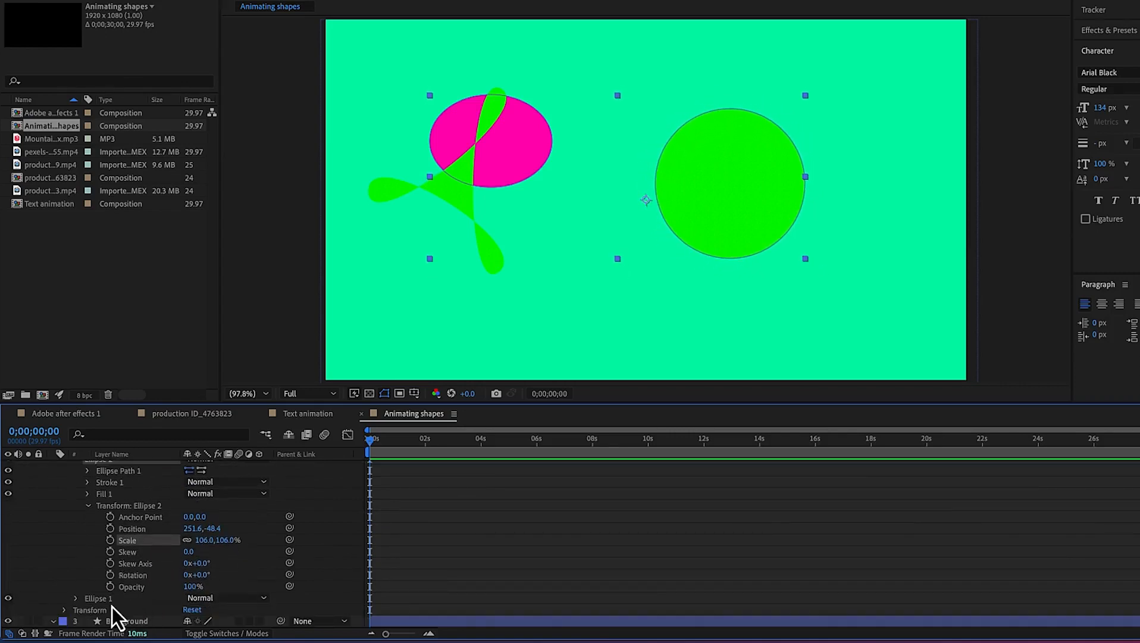
click(76, 598)
scroll(172, 574, down, 3)
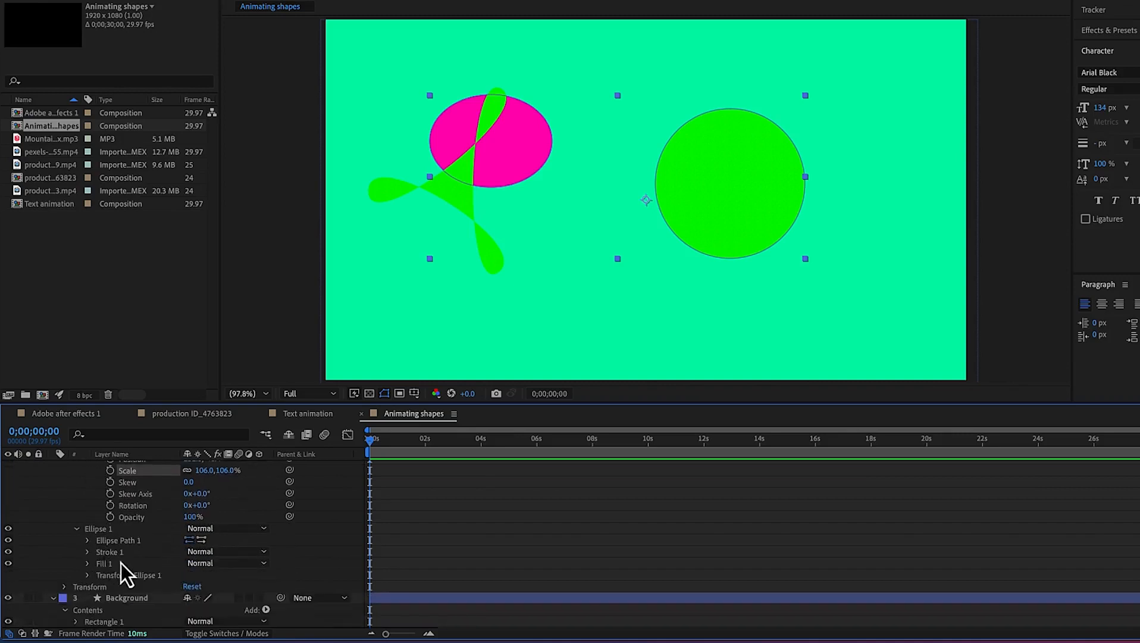
click(86, 540)
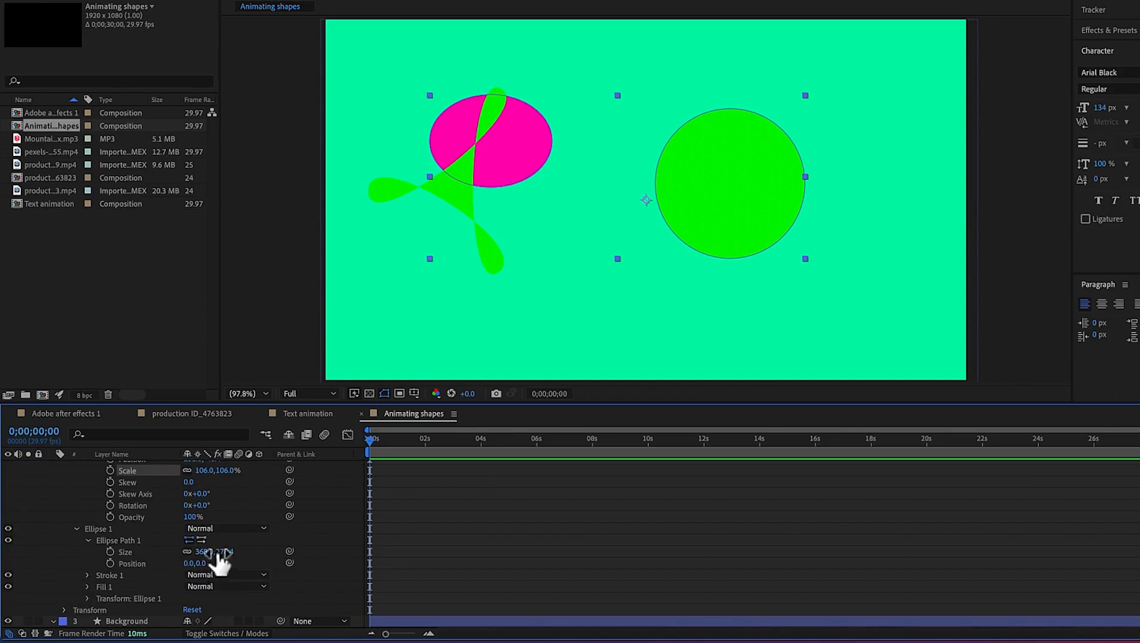
drag(189, 563, 253, 555)
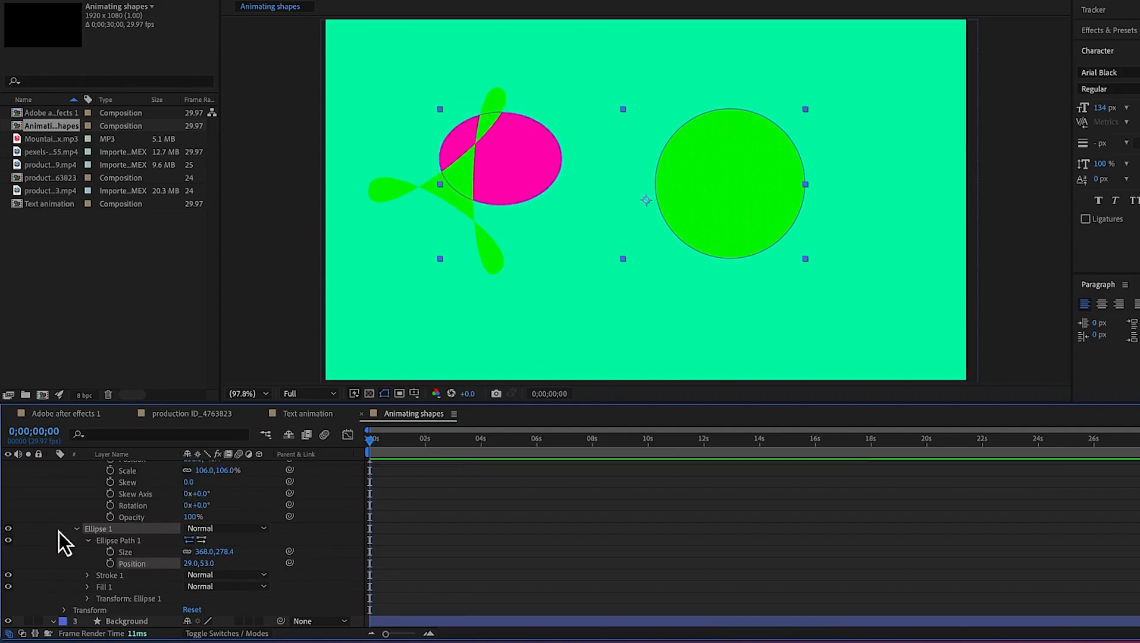
click(76, 530)
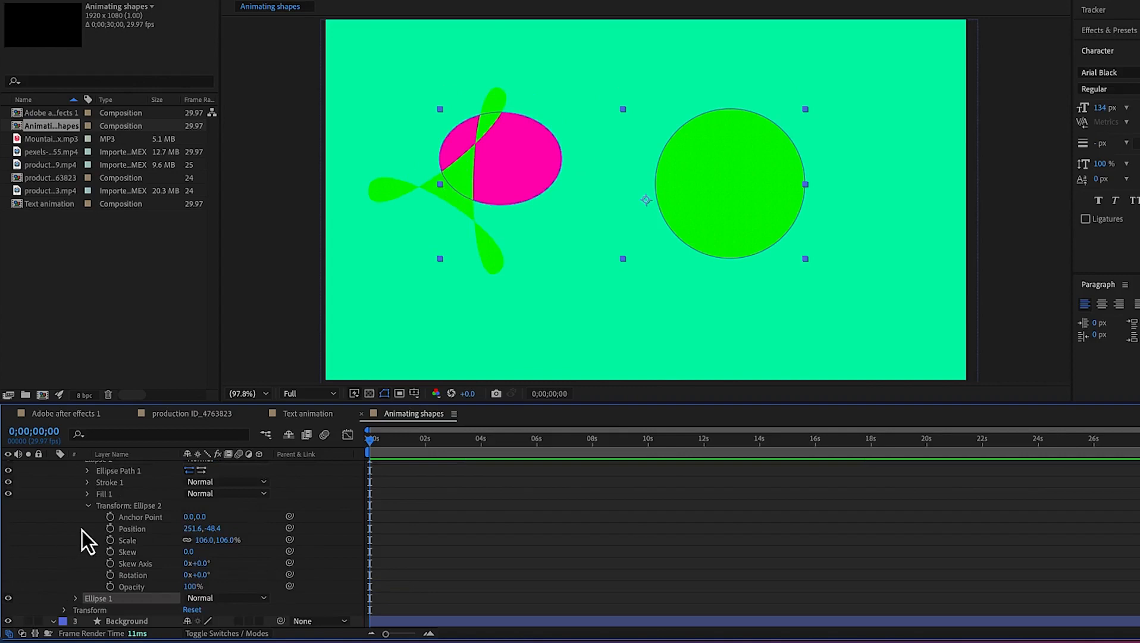
Collapse all layer properties and hide the Polygon and Shape Layer 1 layers
click(89, 506)
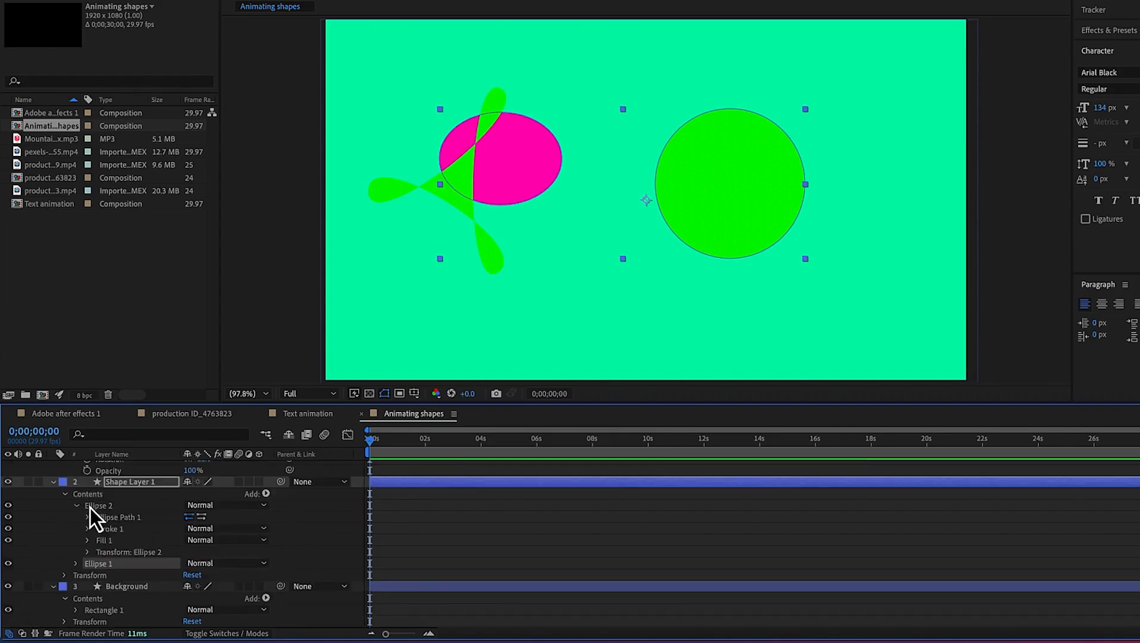
scroll(119, 529, up, 5)
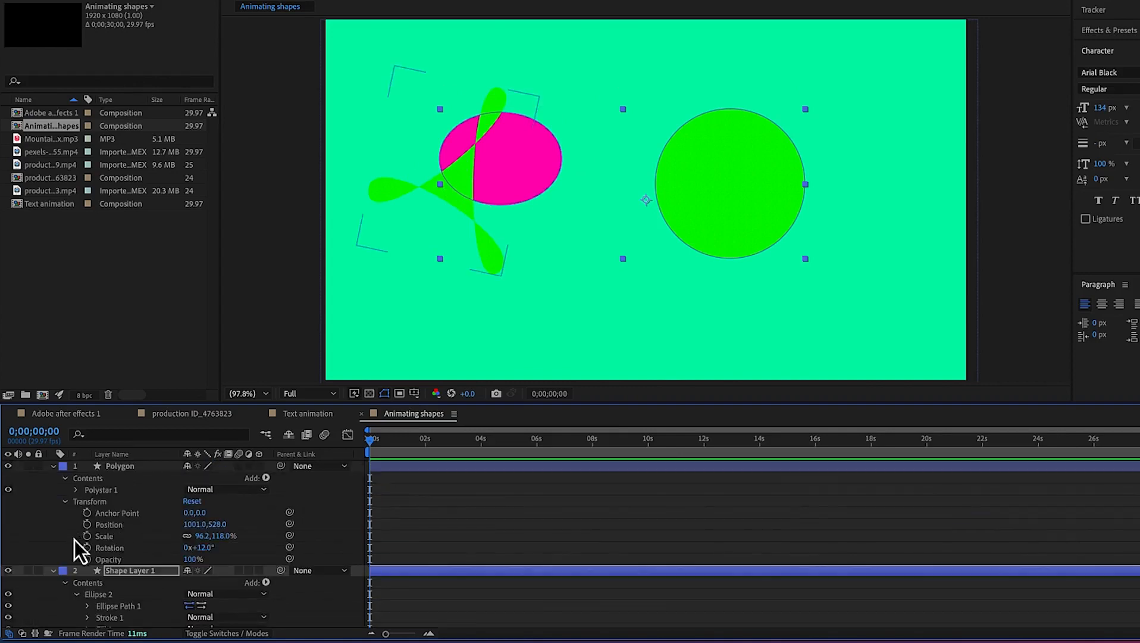
click(52, 570)
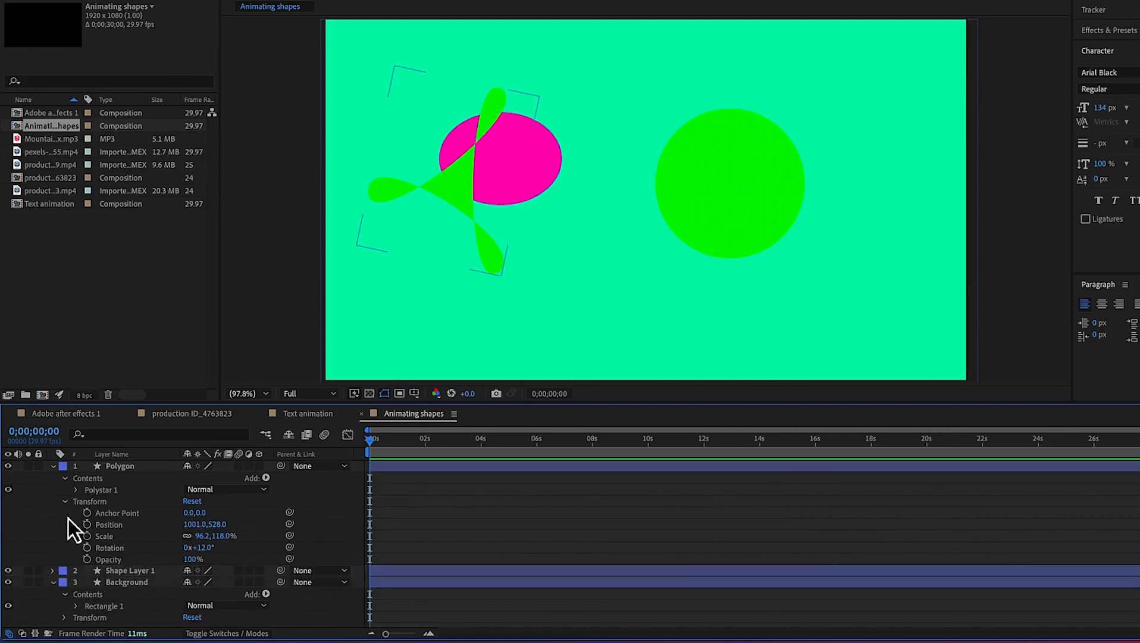
click(52, 467)
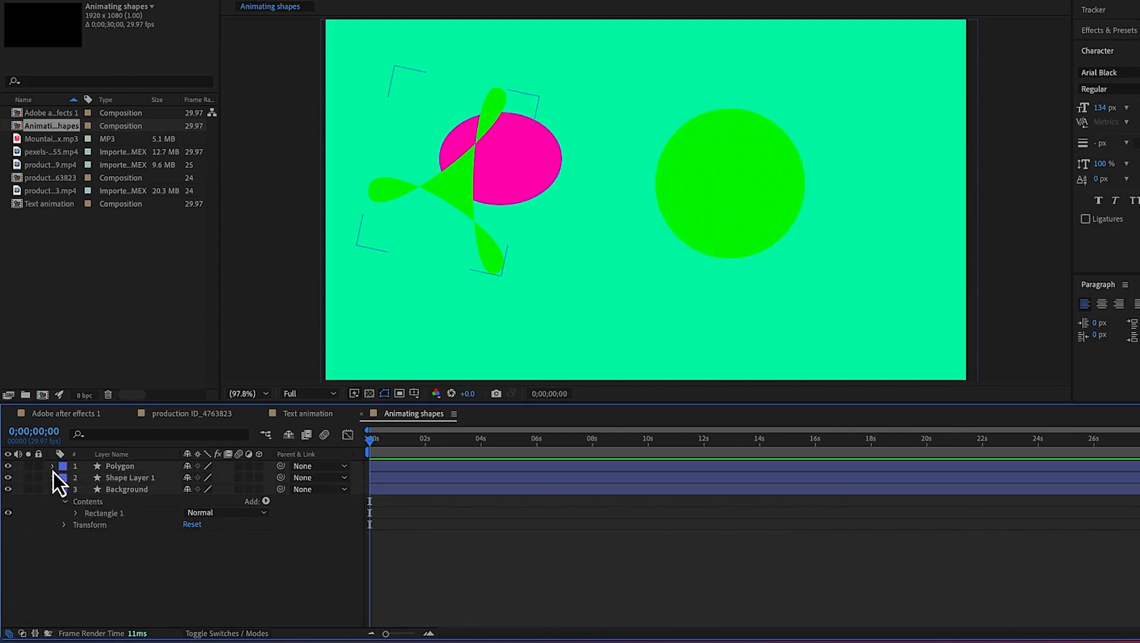
click(53, 490)
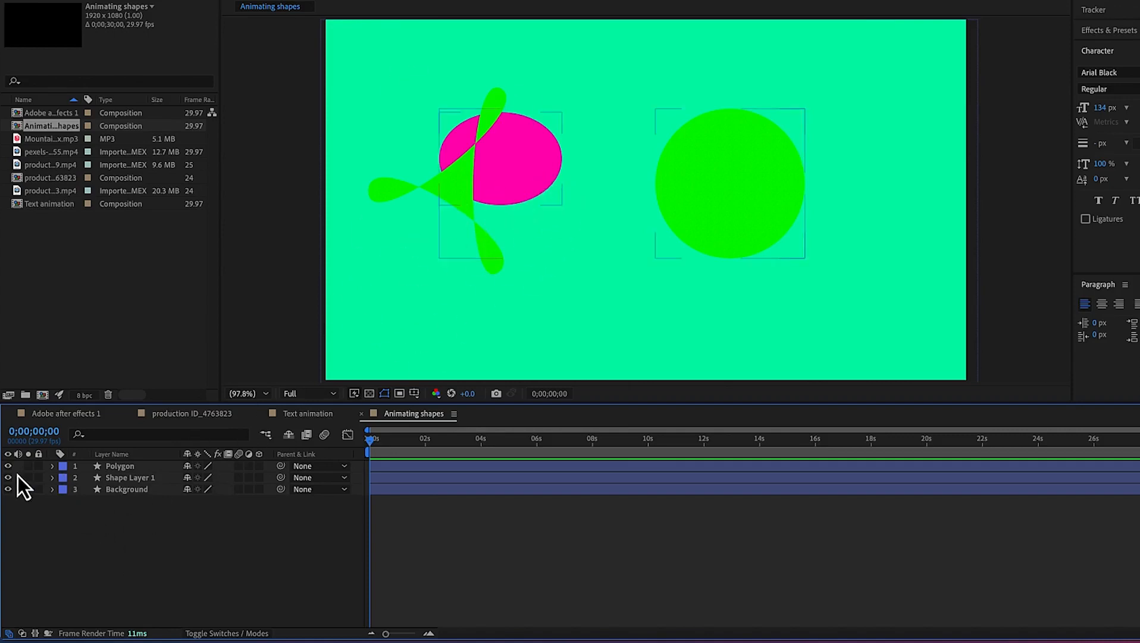
drag(8, 466, 7, 479)
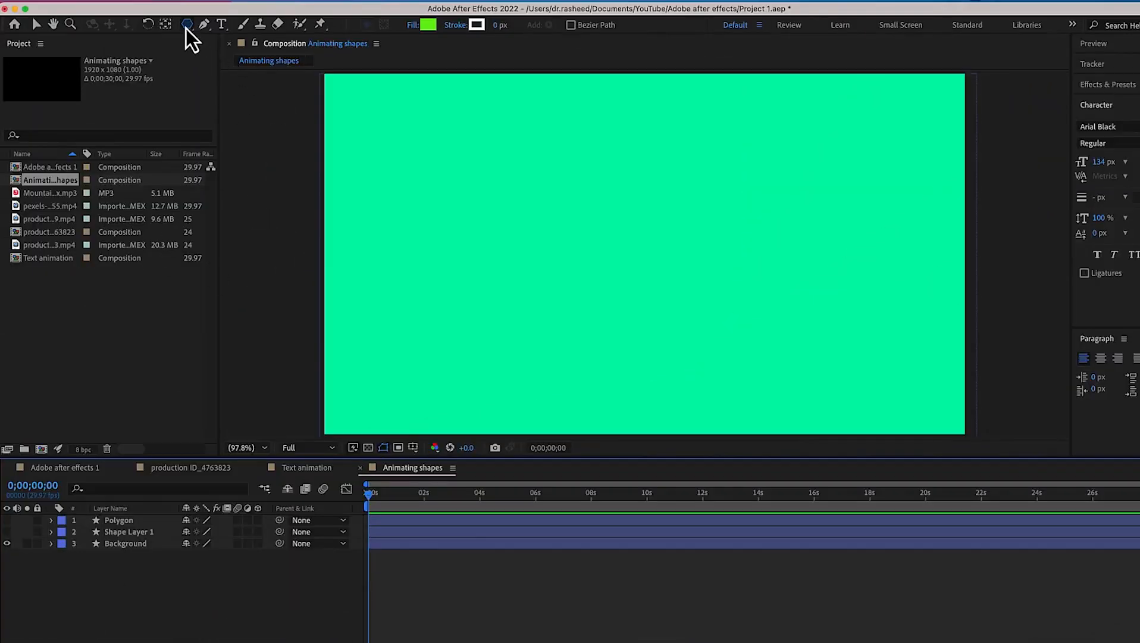
Draw a wide horizontal rectangle in the composition with the Rectangle Tool
click(186, 26)
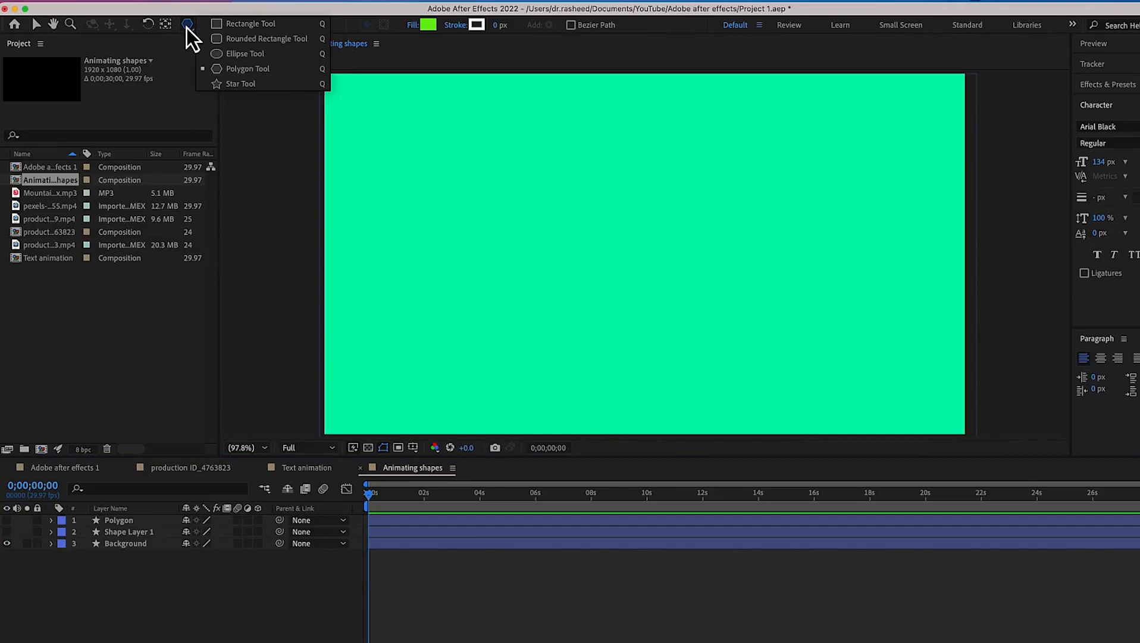
click(249, 24)
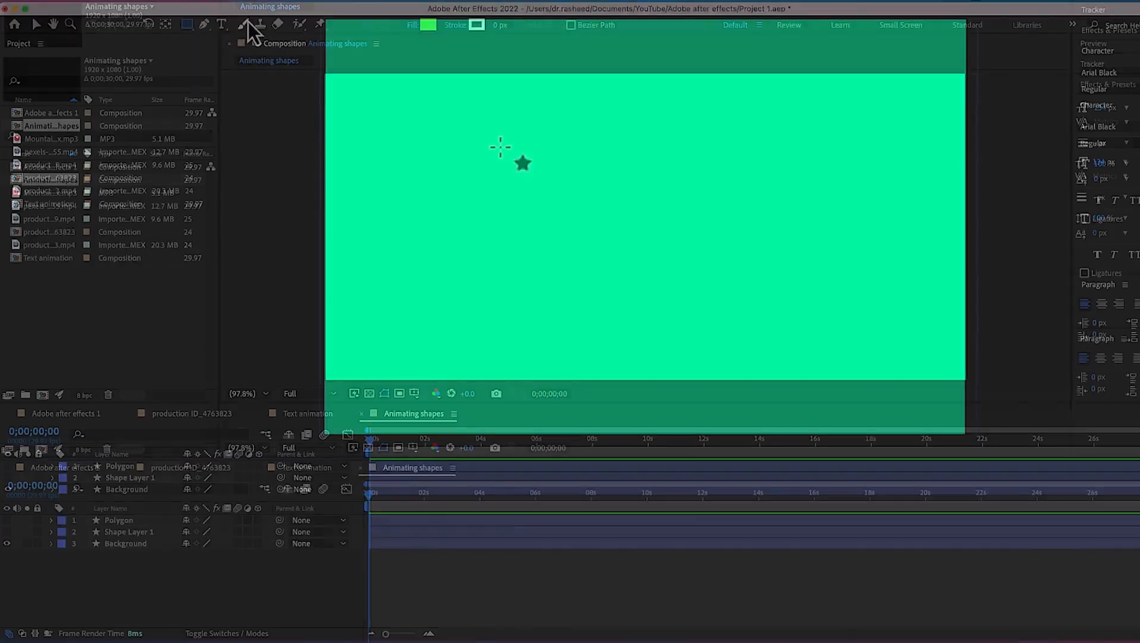
drag(500, 199, 683, 278)
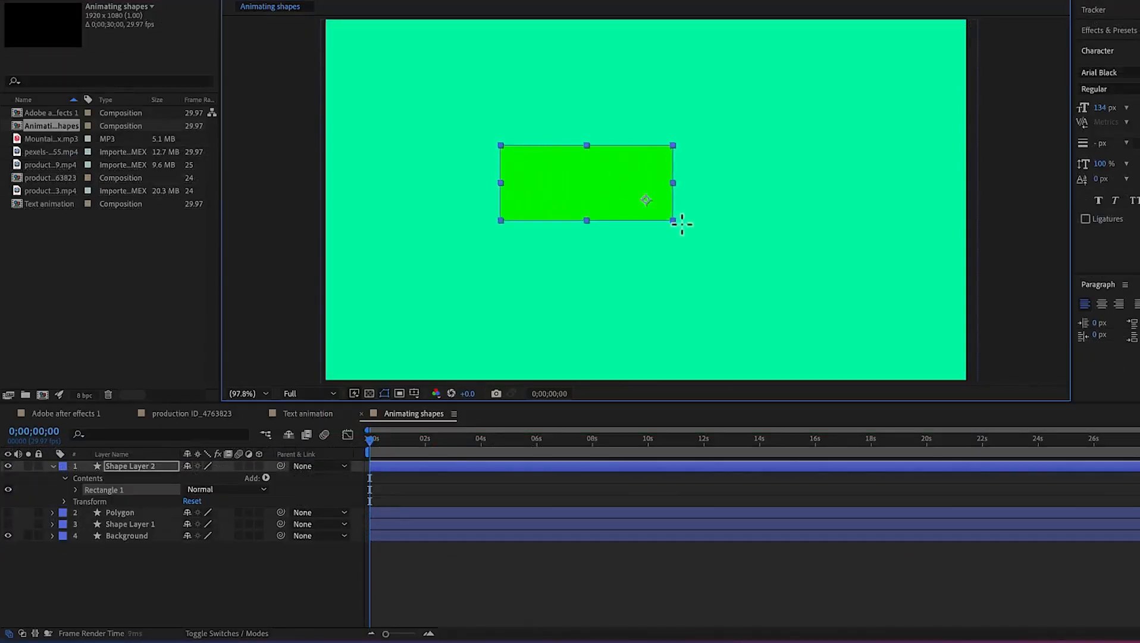
drag(683, 225, 946, 193)
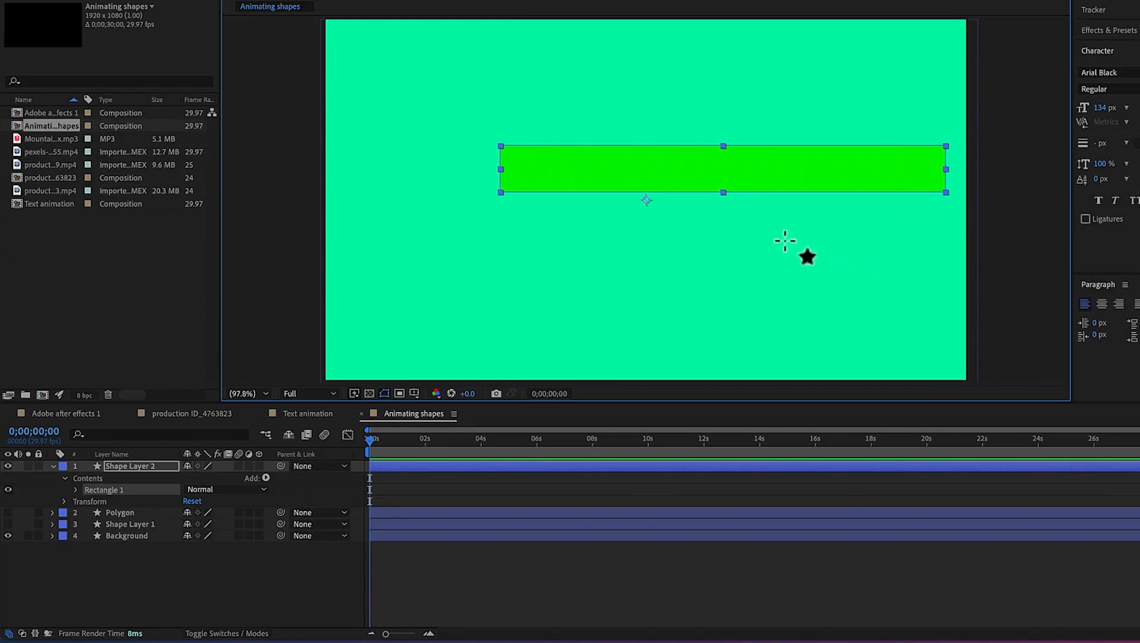
Move the rectangle down and left toward the centre of the composition
click(648, 583)
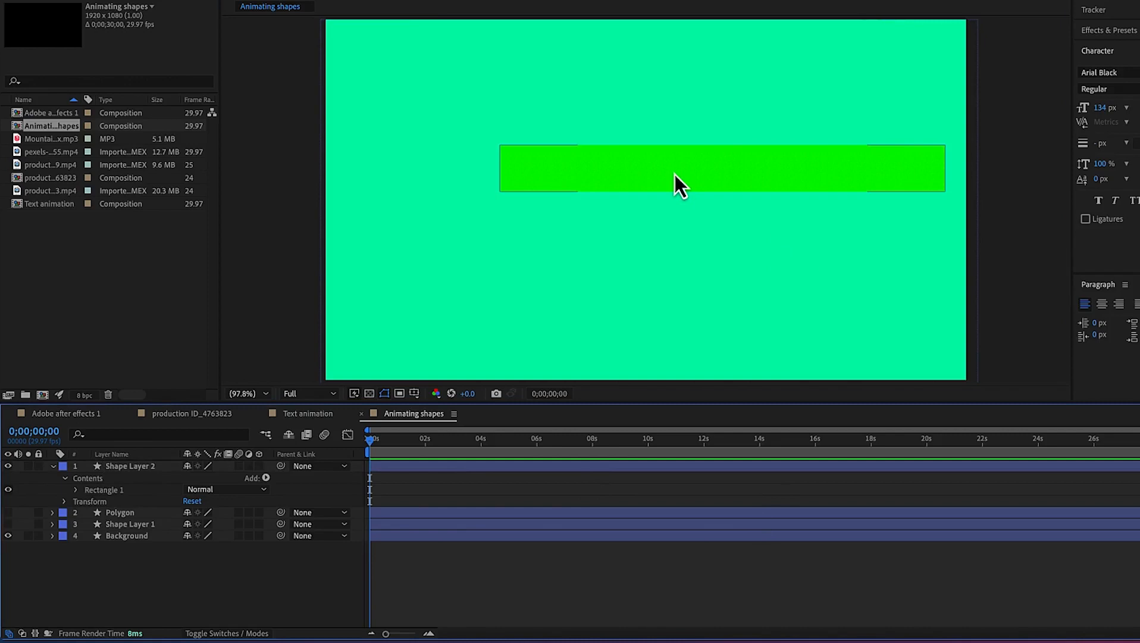
drag(674, 174, 606, 198)
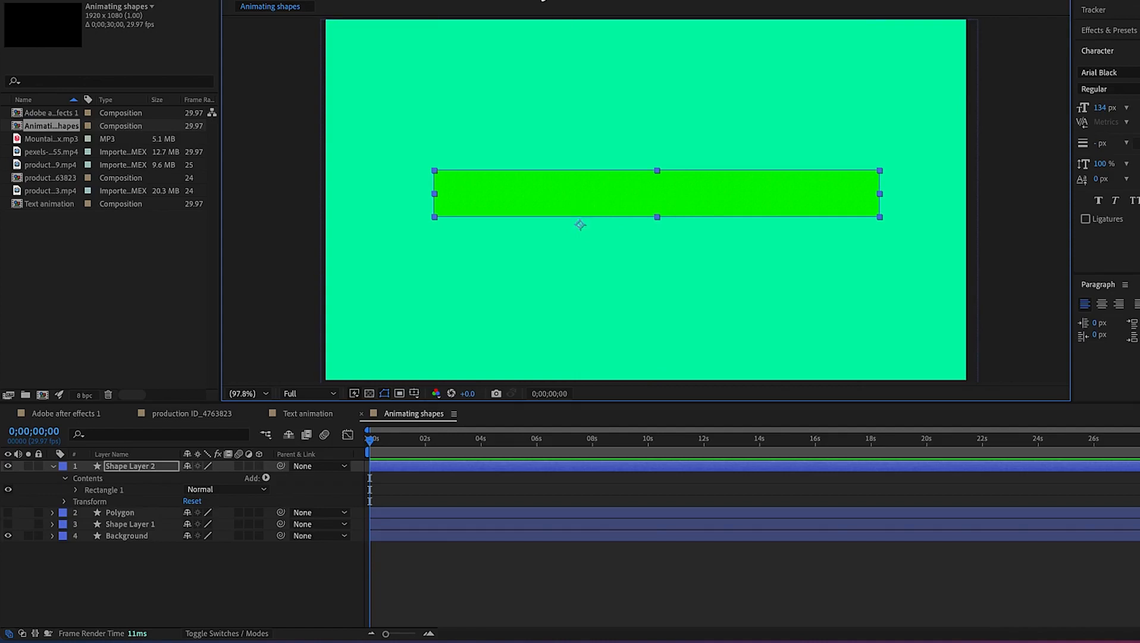
Set the rectangle's fill colour to near-white F6F8F5 and narrow the rectangle slightly
click(543, 1)
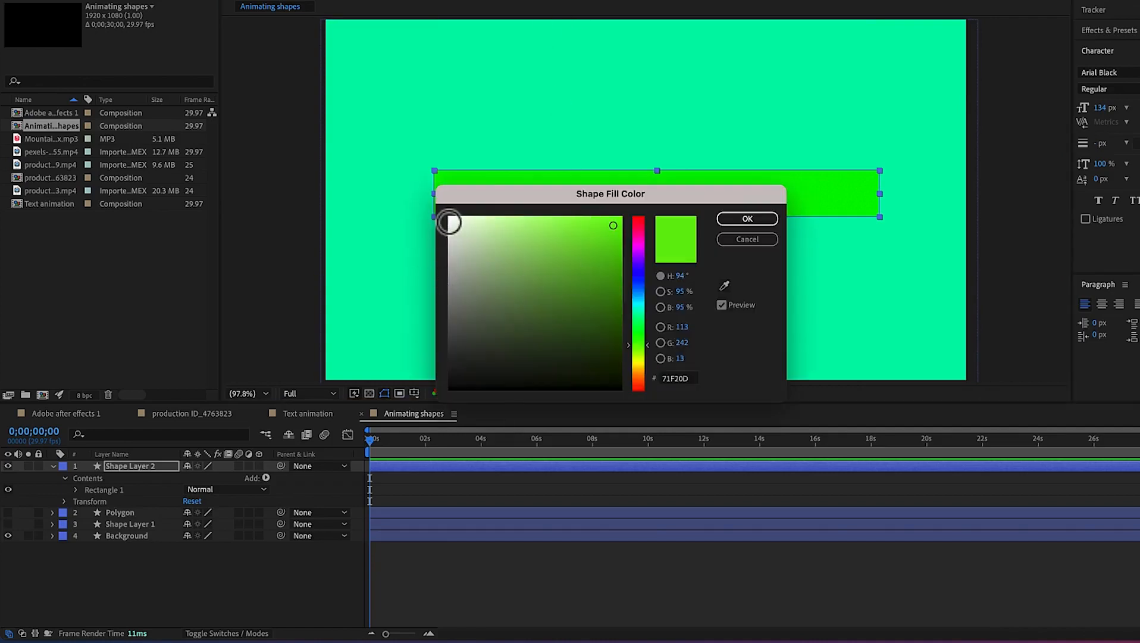
click(451, 221)
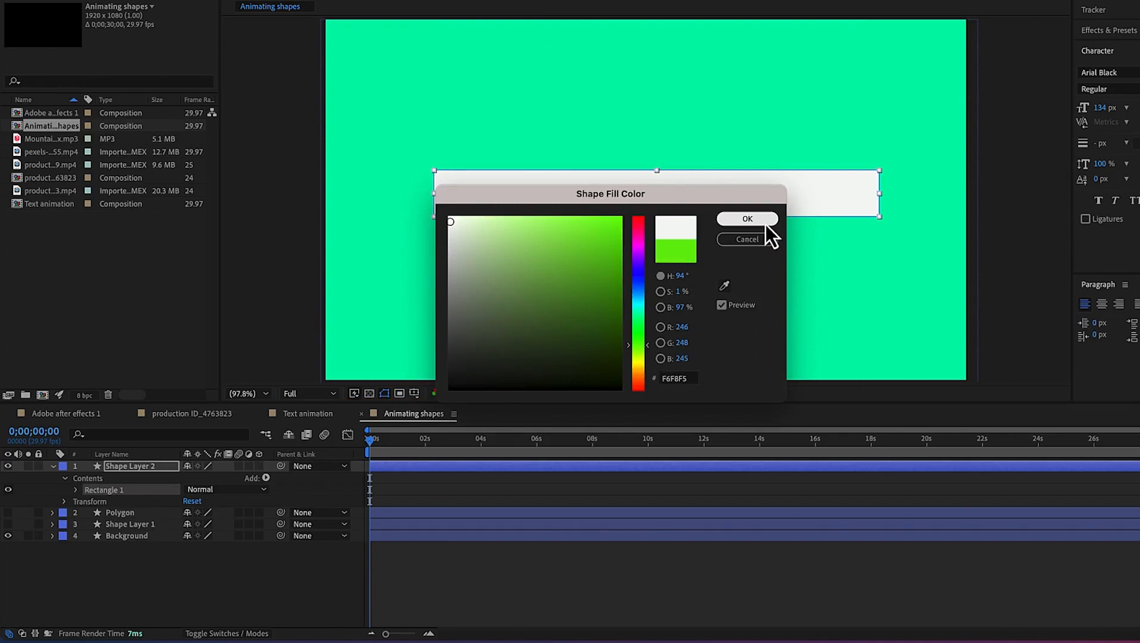
click(766, 220)
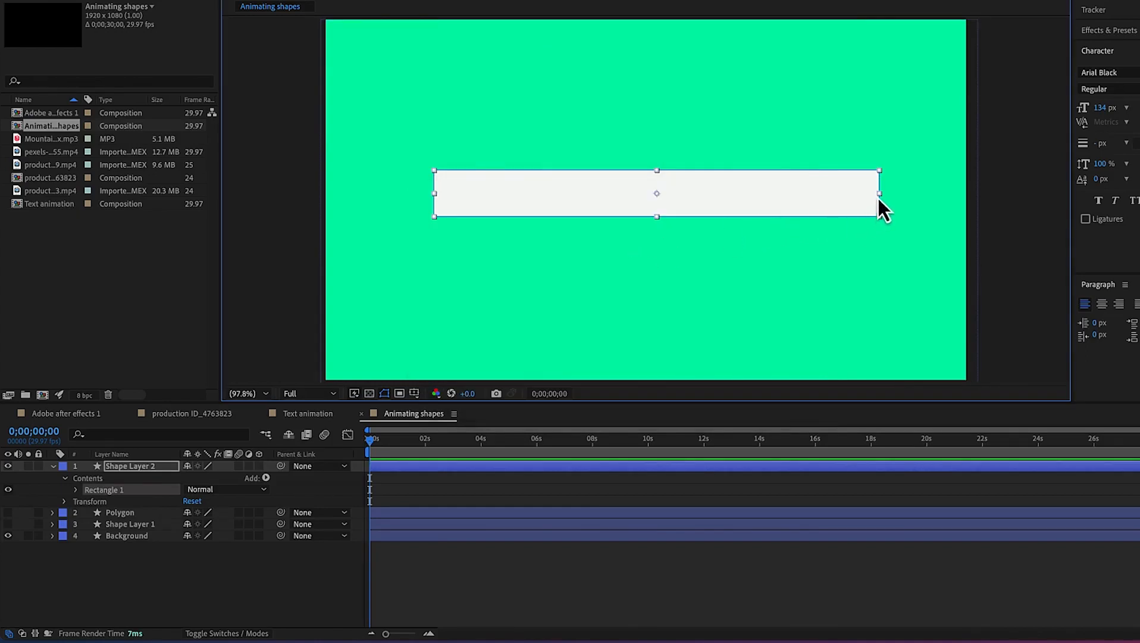
drag(880, 194, 855, 196)
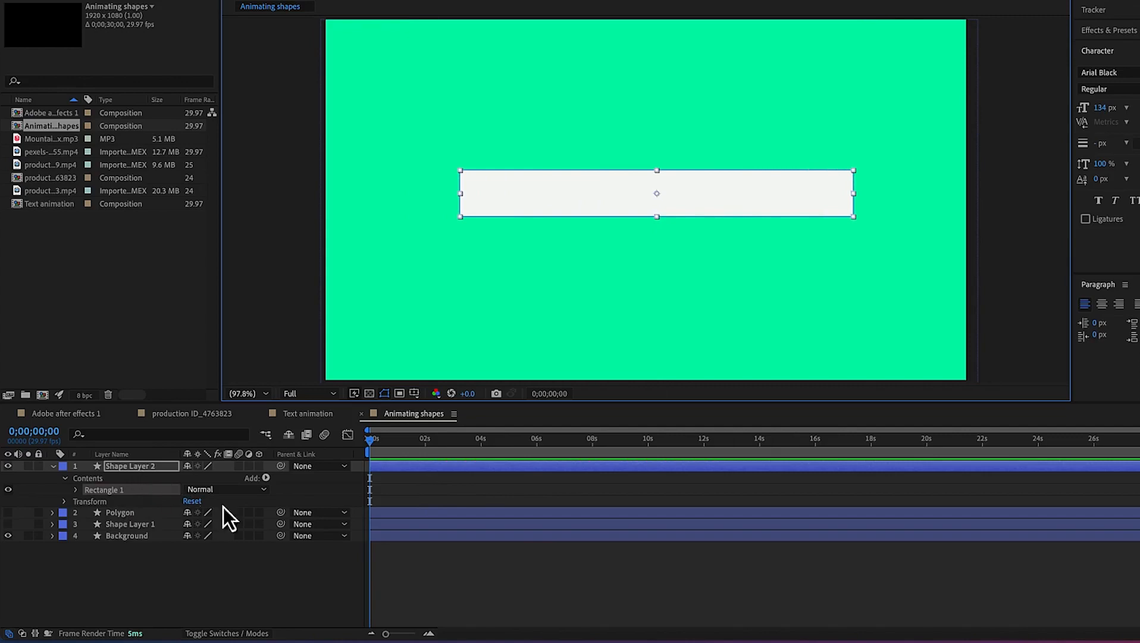
Open Shape Layer 2's Scale, add a keyframe at 0 s and set the scale to 0,100%
click(454, 466)
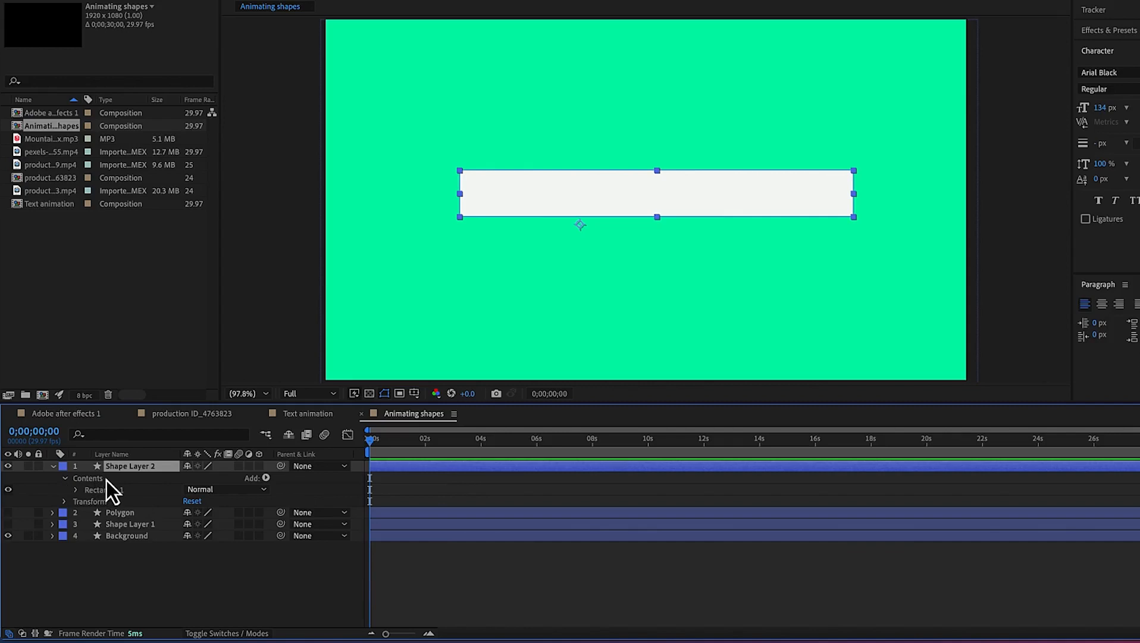
key(s)
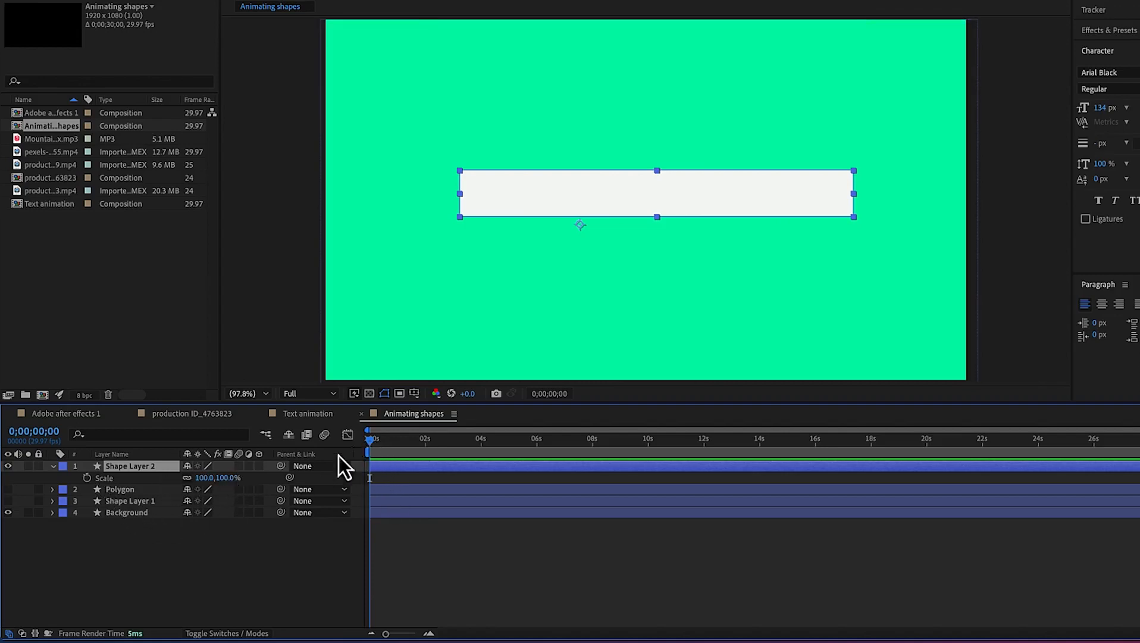
click(87, 479)
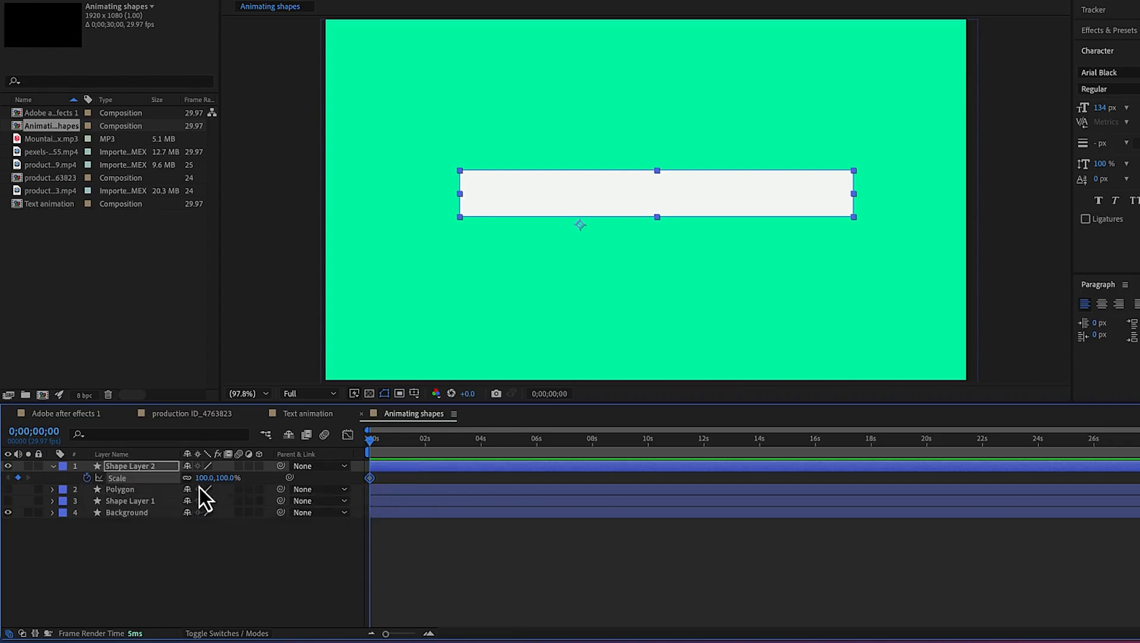
drag(206, 479, 147, 485)
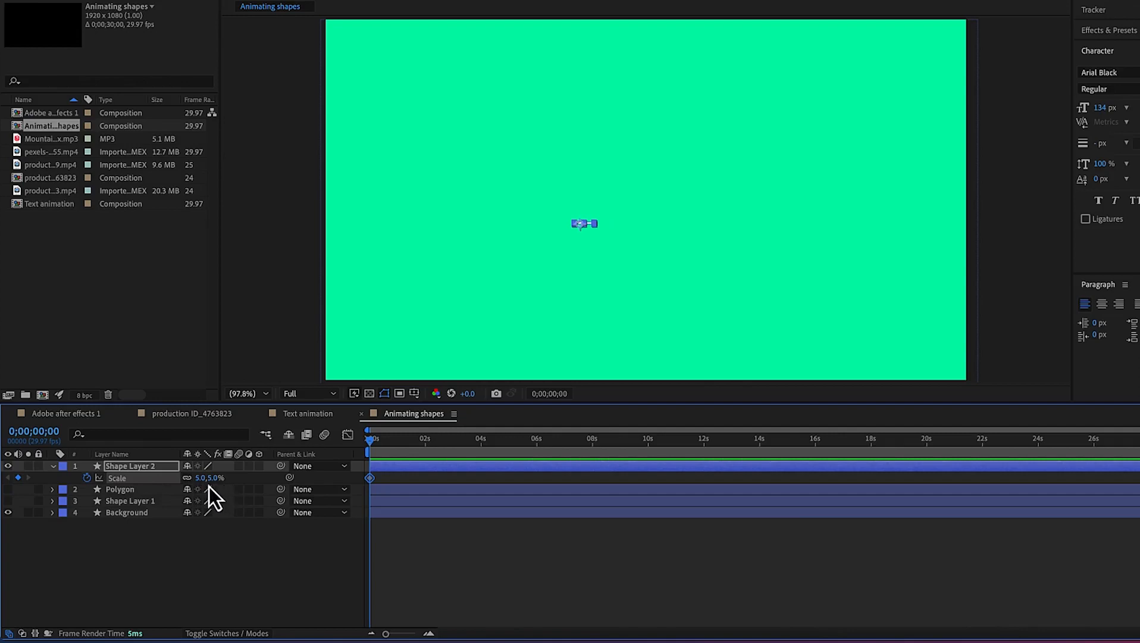
drag(213, 478, 262, 478)
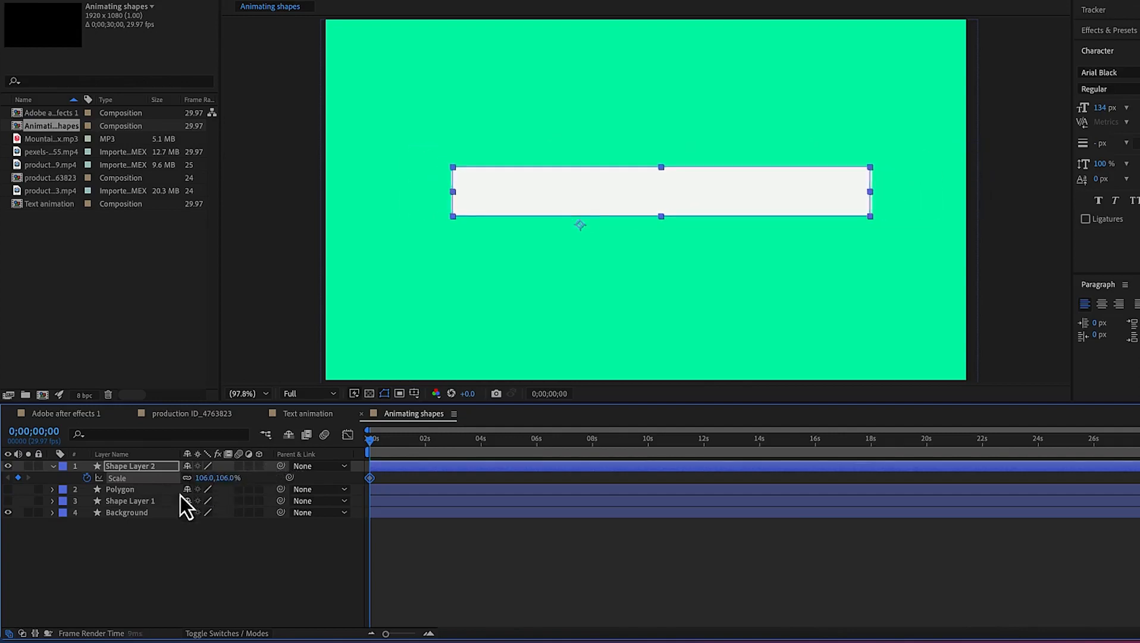
click(205, 477)
text(100)
key(Return)
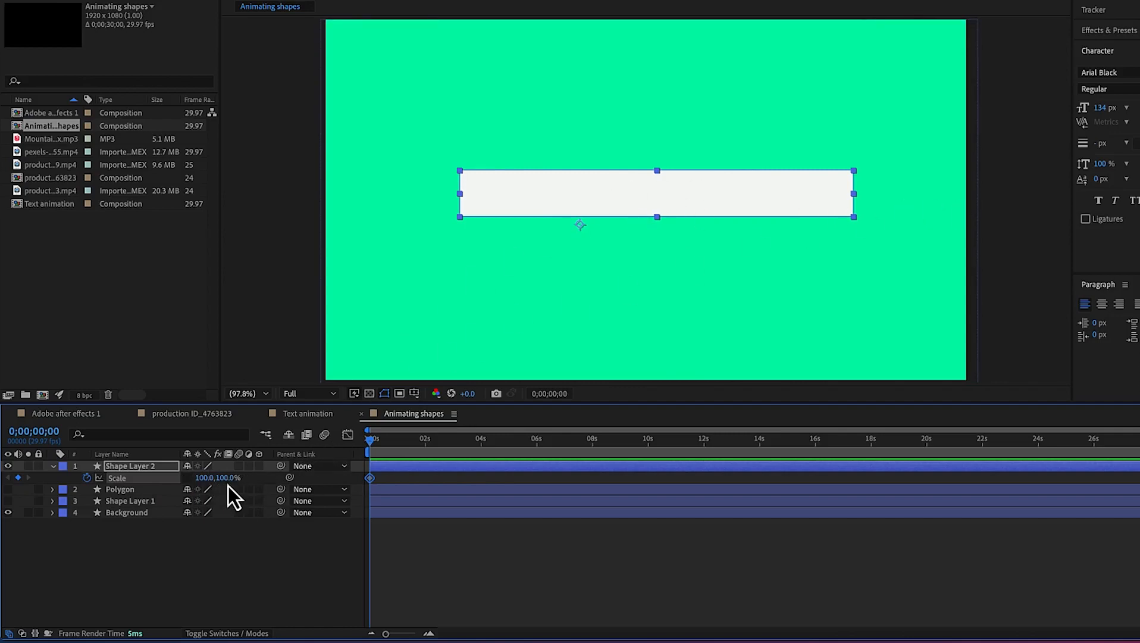
drag(203, 478, 130, 477)
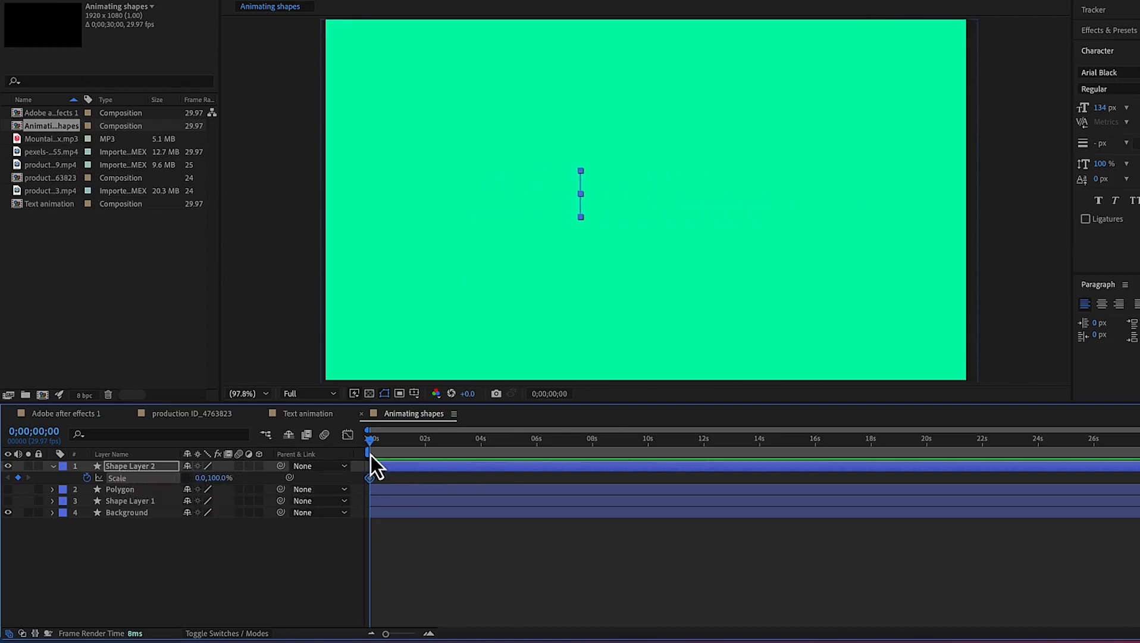
At 0;00;02;27 set the horizontal scale to 100 to create a second scale keyframe
drag(370, 447, 450, 436)
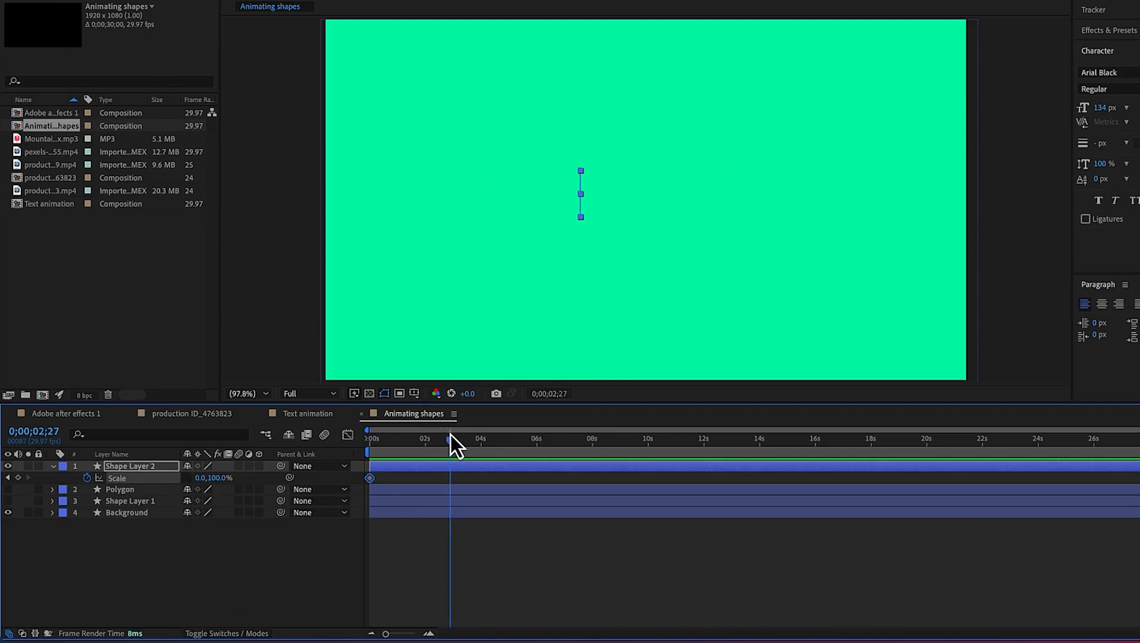
click(202, 478)
text(100)
key(Return)
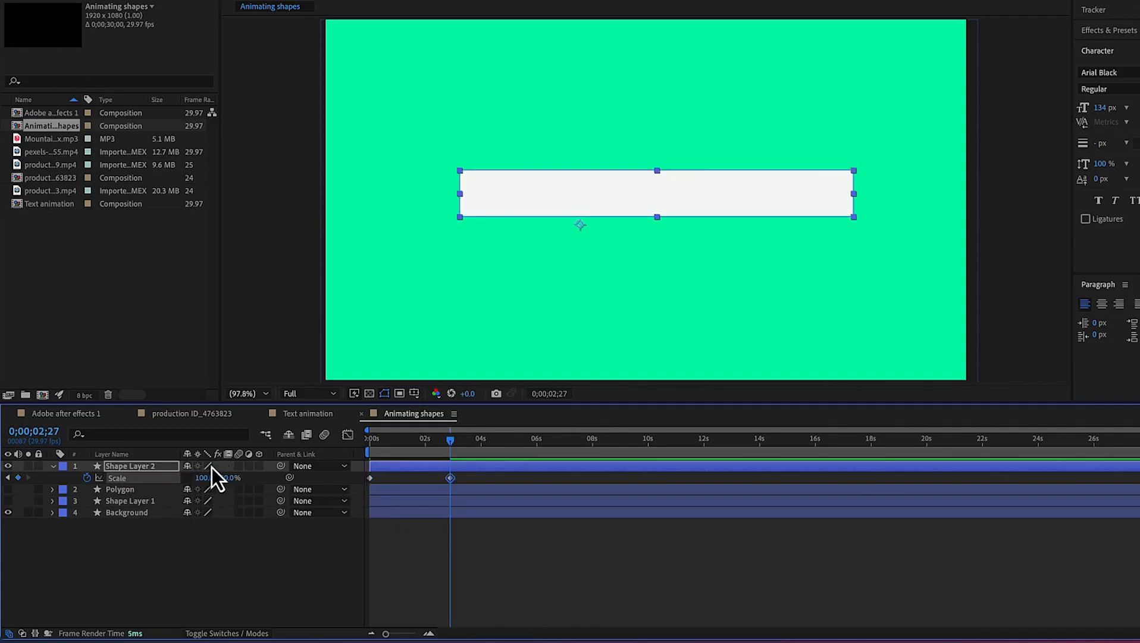
Return to the start and preview the scale animation
drag(451, 445, 360, 461)
key(space)
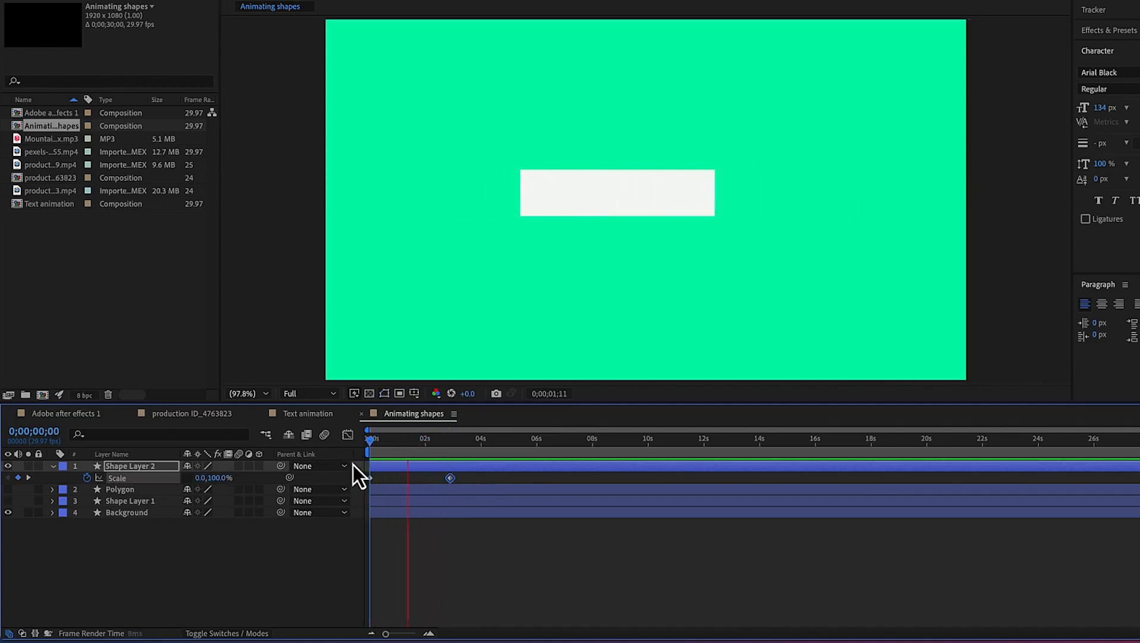
key(space)
Move the second scale keyframe earlier to about 1.4 s and preview the result
drag(453, 482, 410, 482)
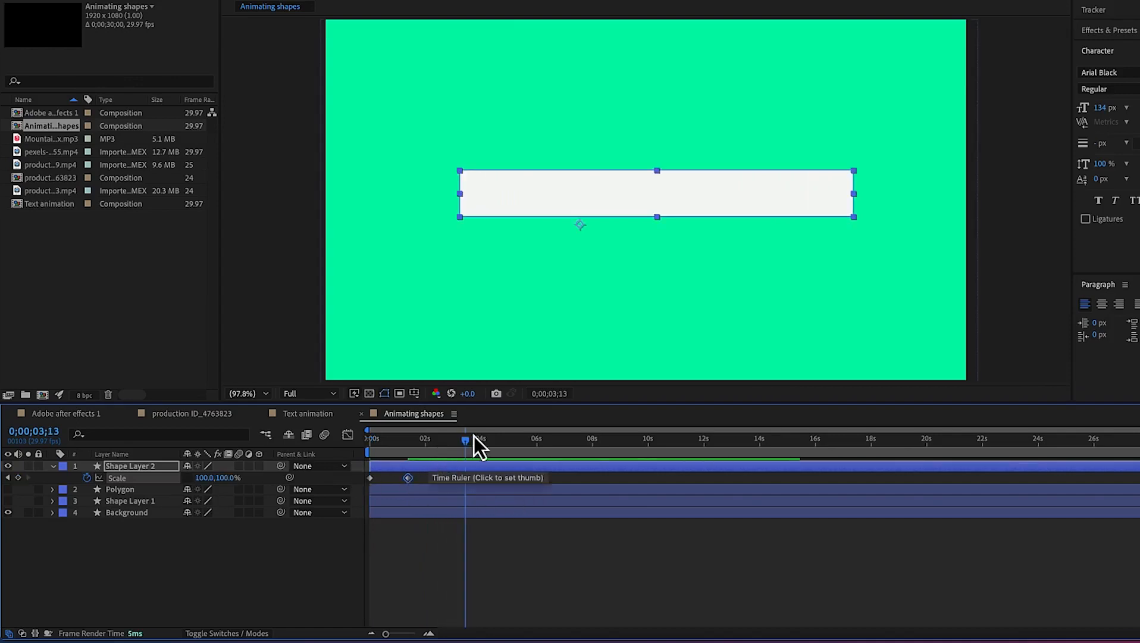
drag(469, 443, 366, 466)
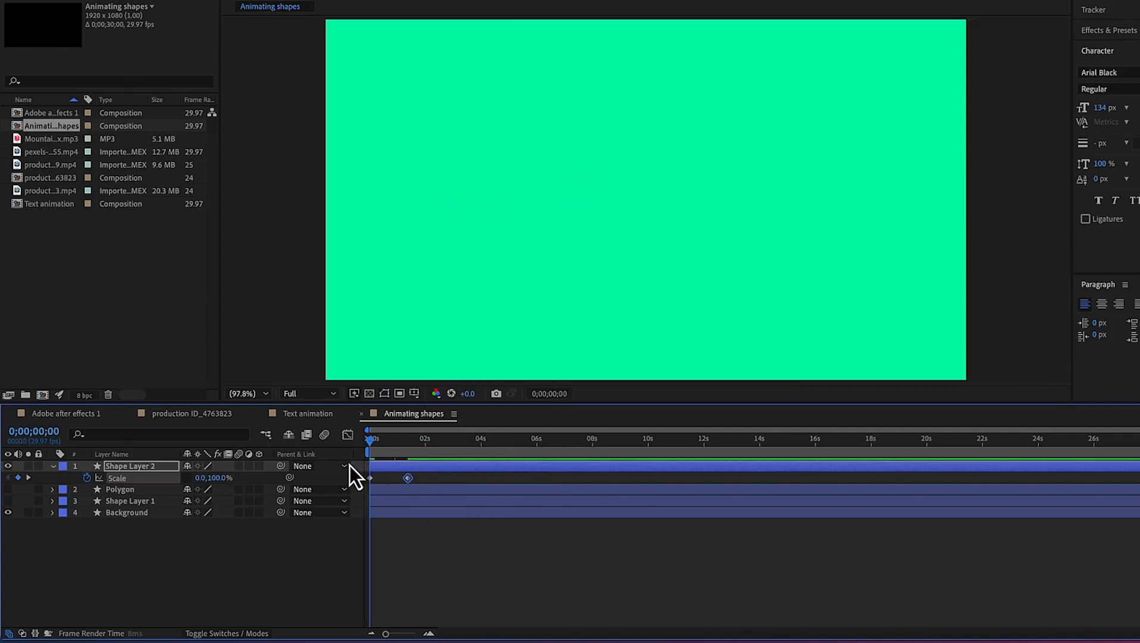
key(space)
key(space)
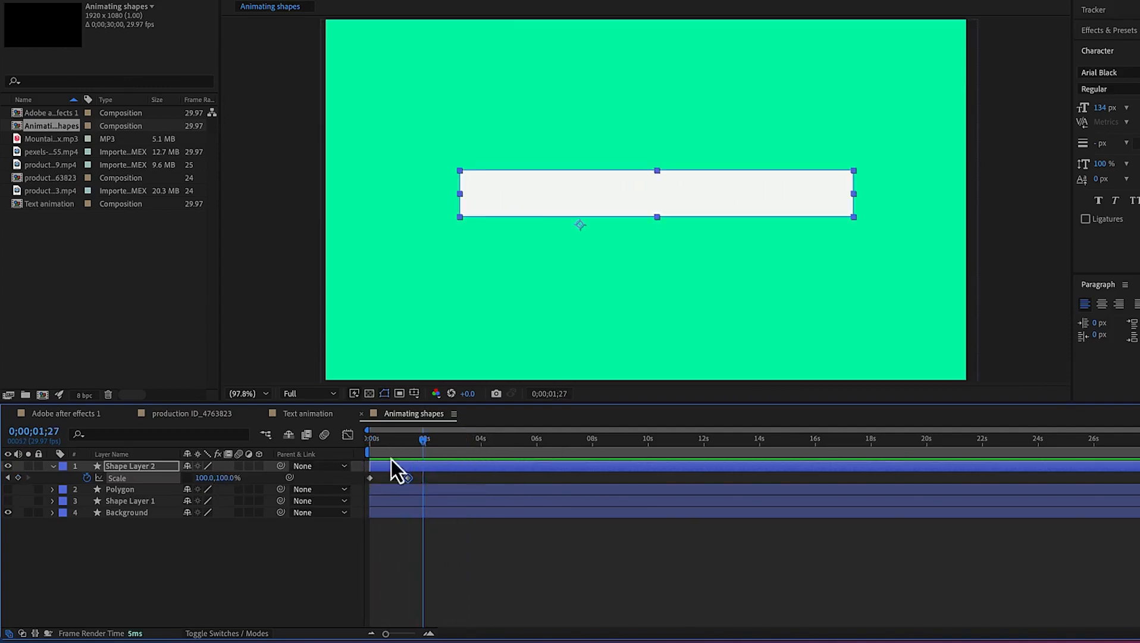
Replay the animation from the start several times to check its timing
drag(426, 444, 359, 463)
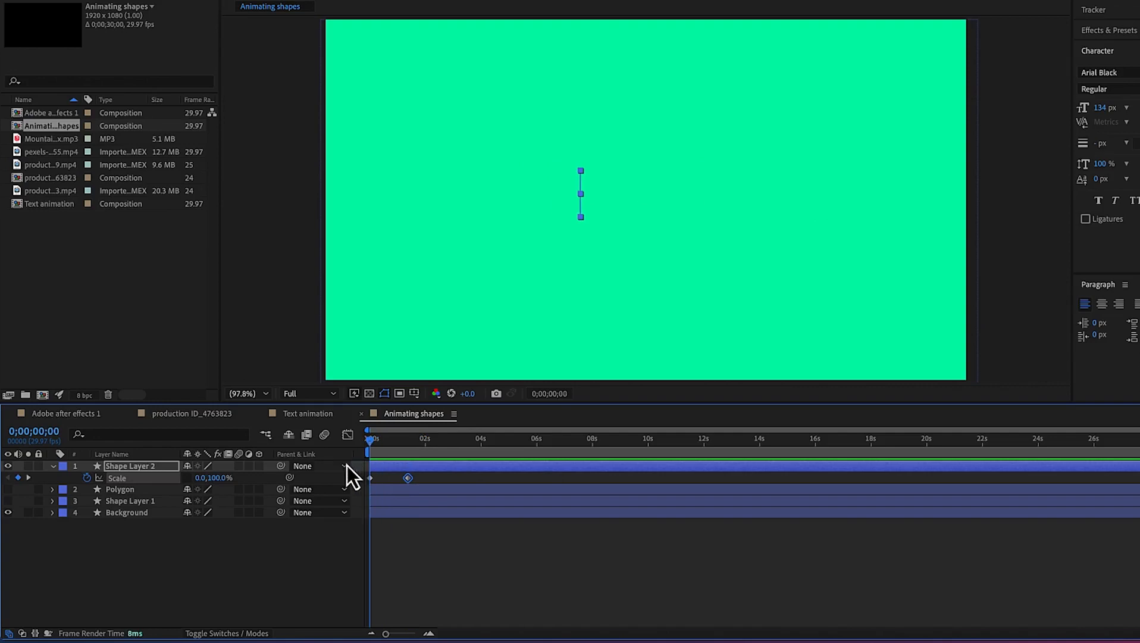
key(space)
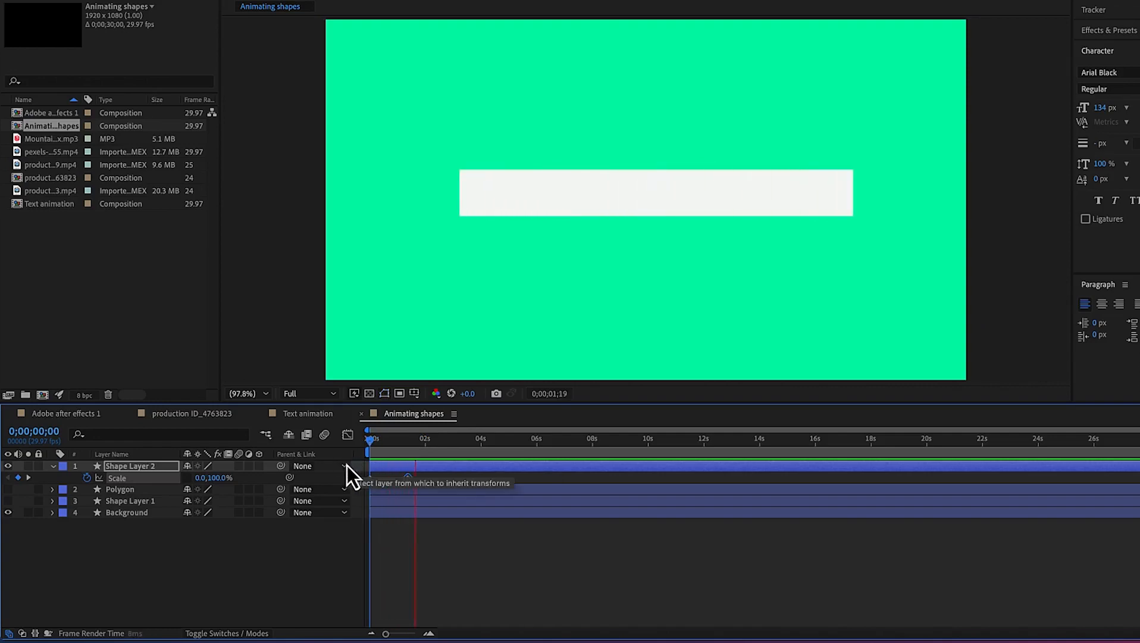
key(space)
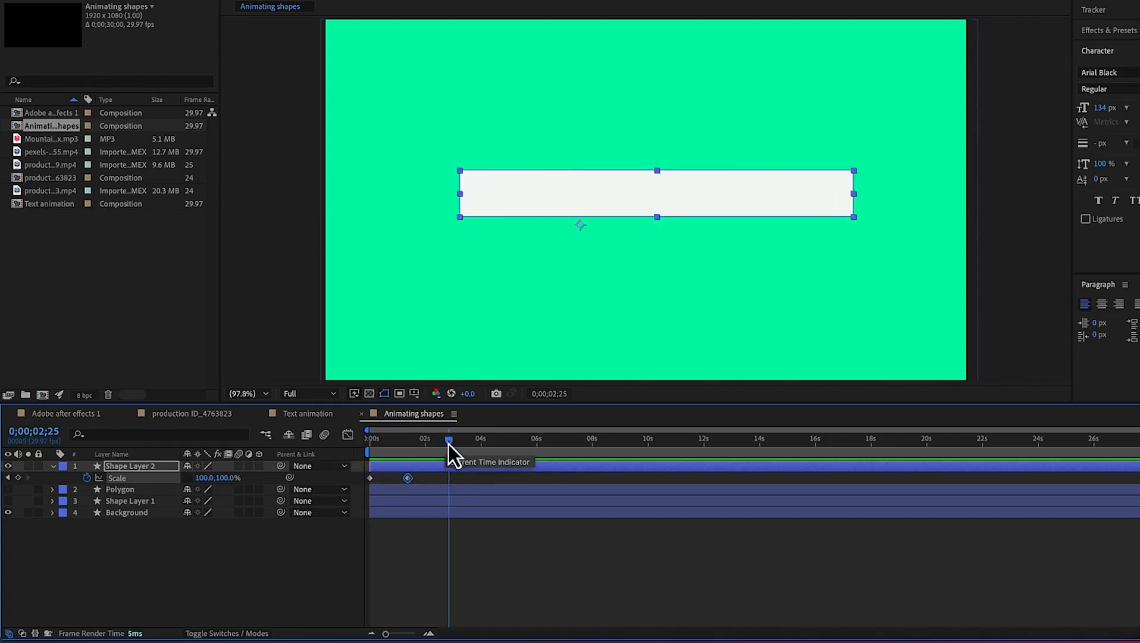
key(space)
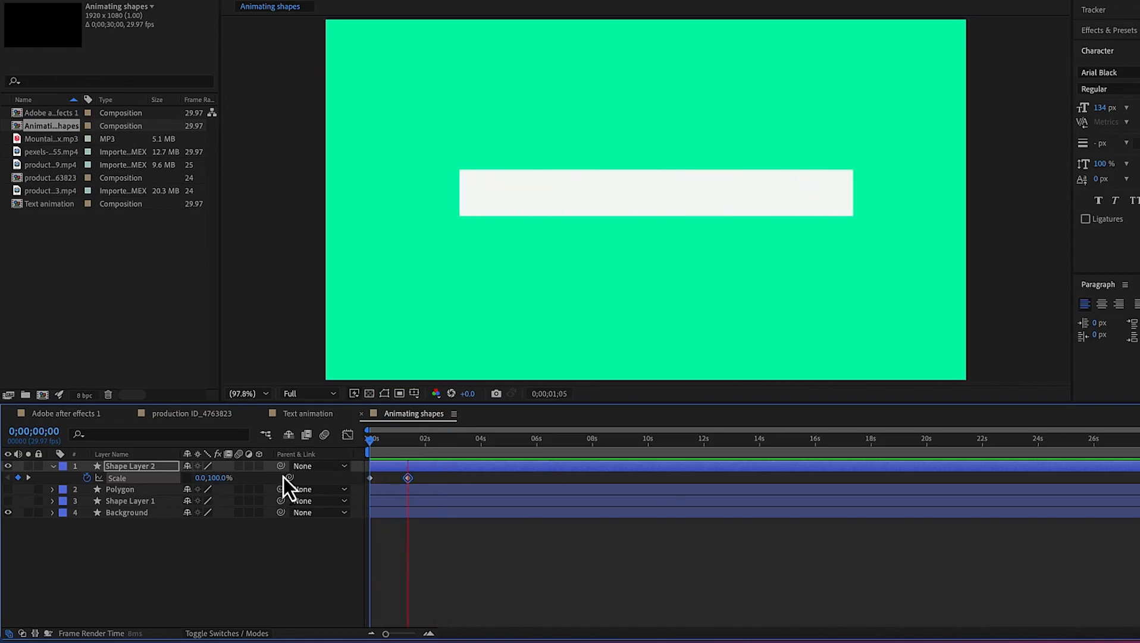
key(space)
key(space)
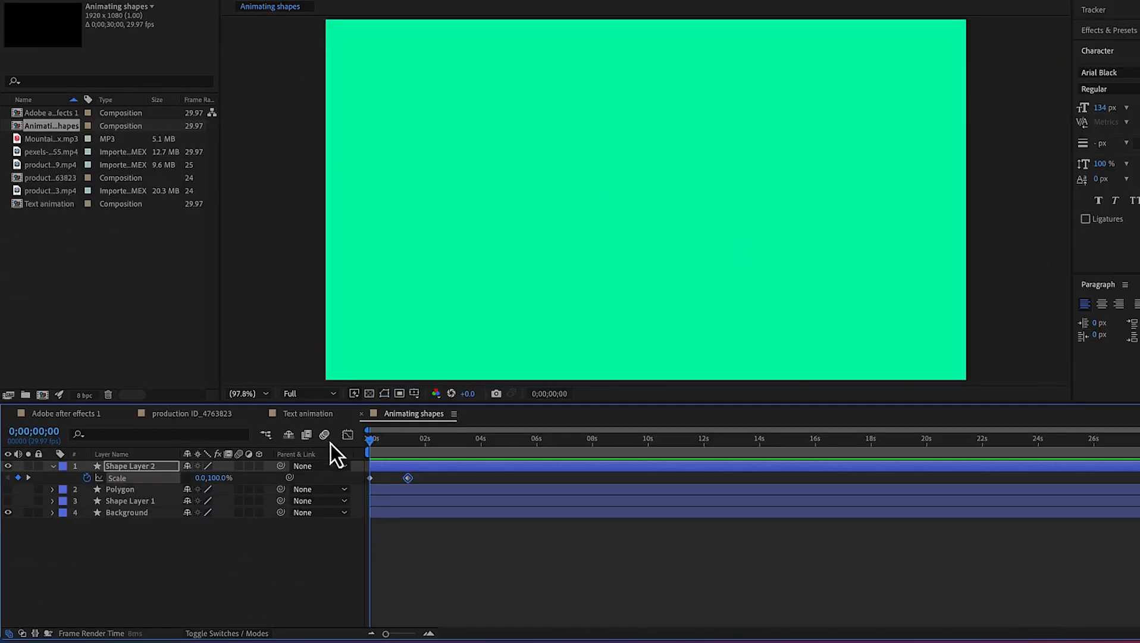
key(space)
Try applying Easy Ease to both scale keyframes, preview it, and undo the change
drag(425, 479, 364, 483)
right_click(410, 482)
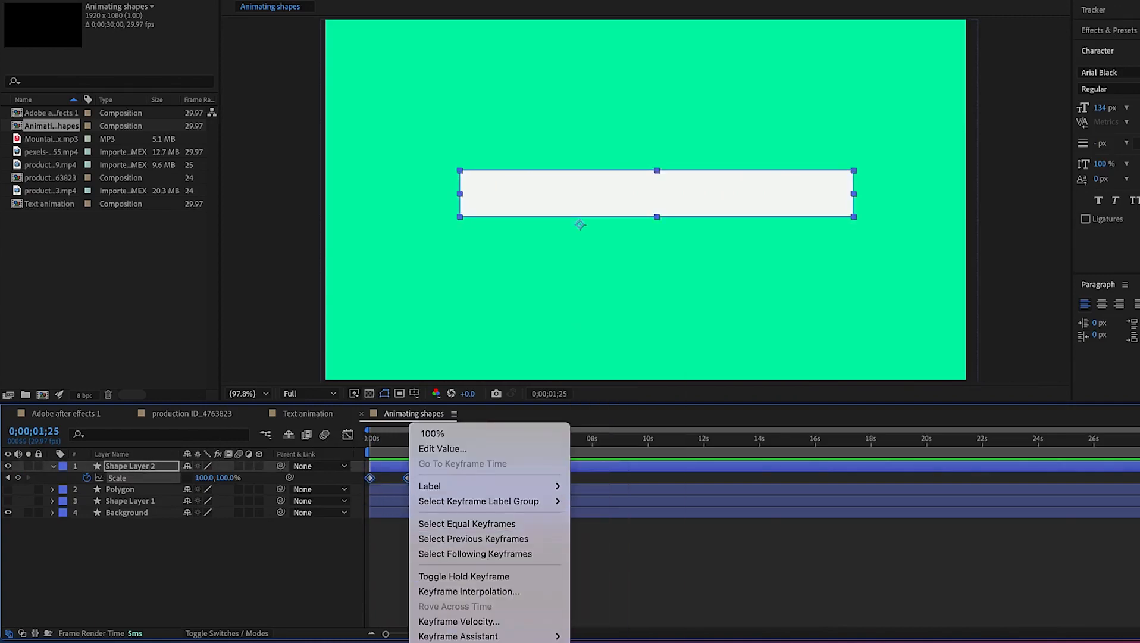
mouse_move(444, 637)
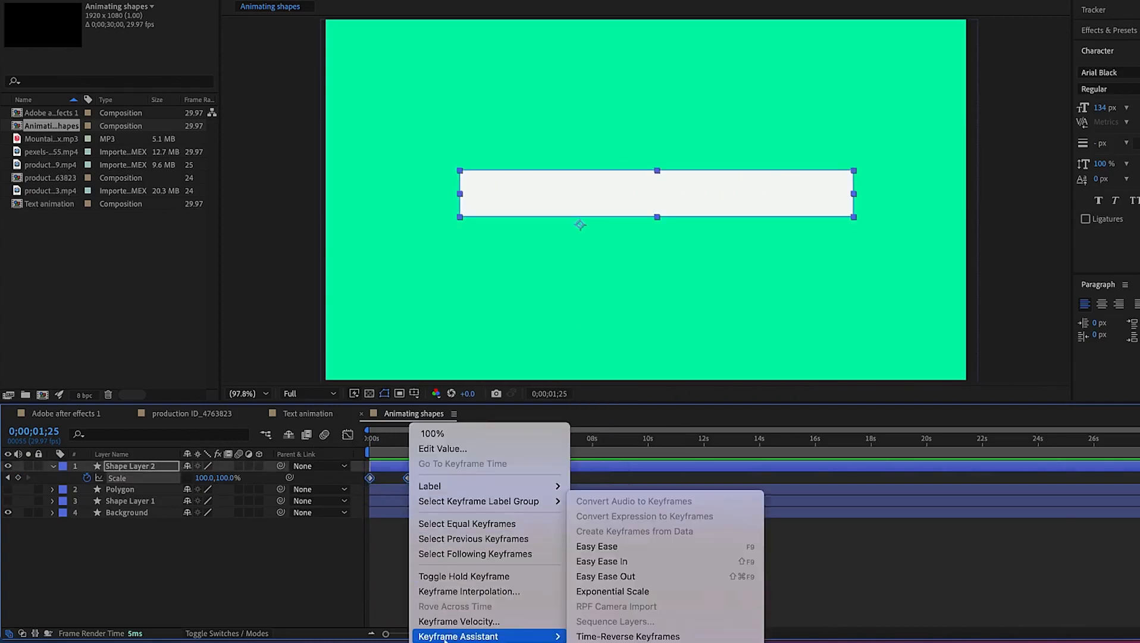
click(626, 550)
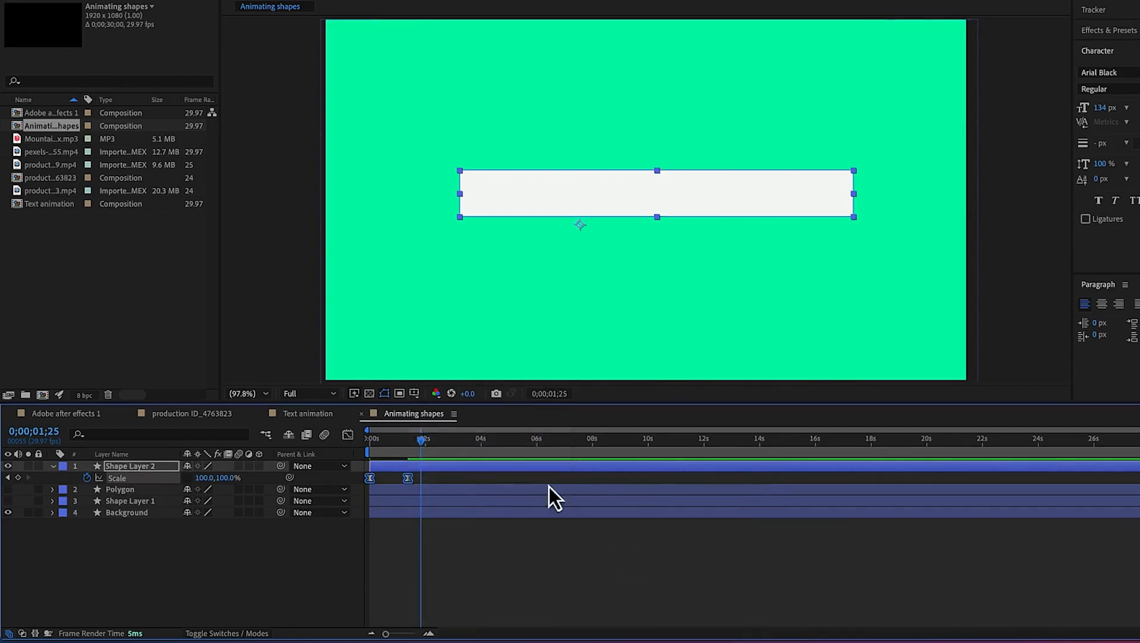
drag(422, 445, 336, 457)
key(space)
key(space)
key(super+z)
Select both scale keyframes and apply Easy Ease to them
drag(427, 477, 342, 482)
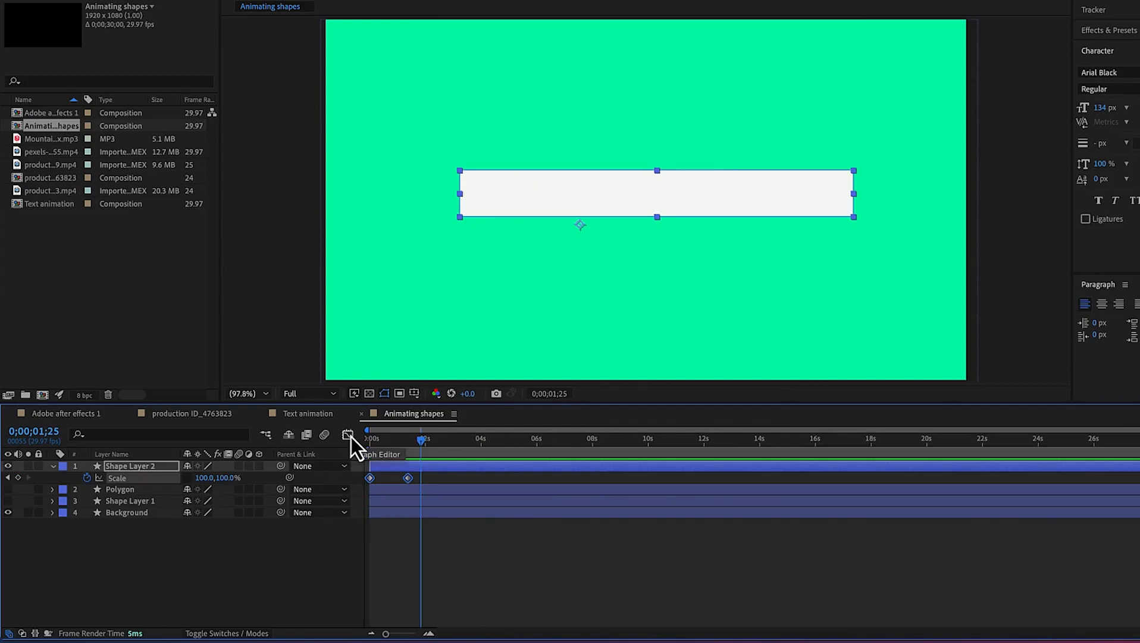
click(348, 435)
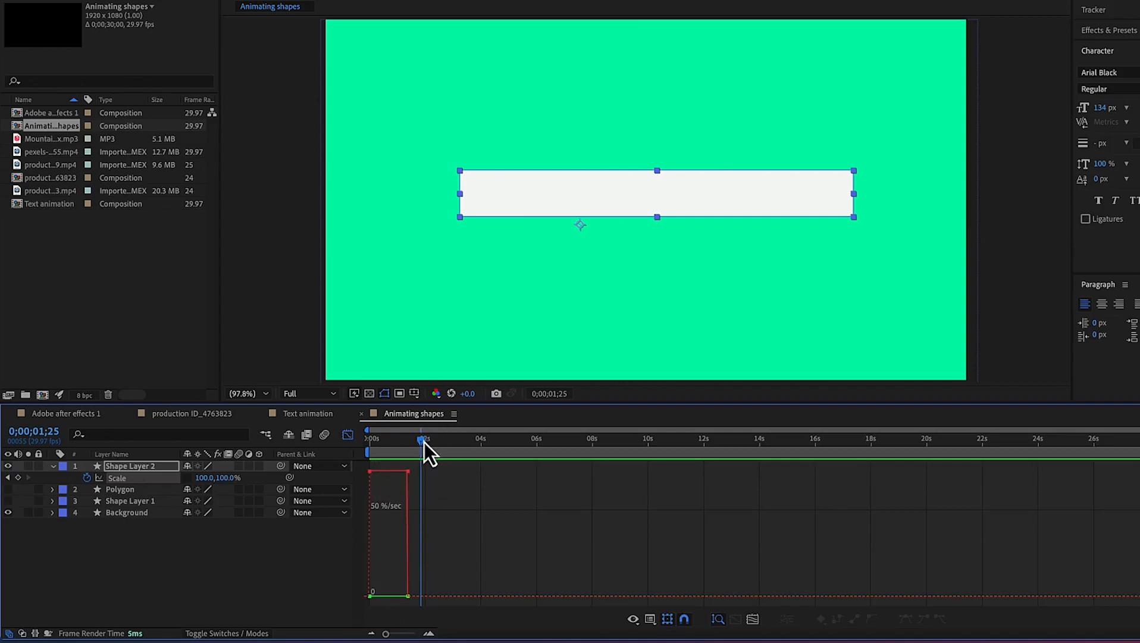
click(349, 436)
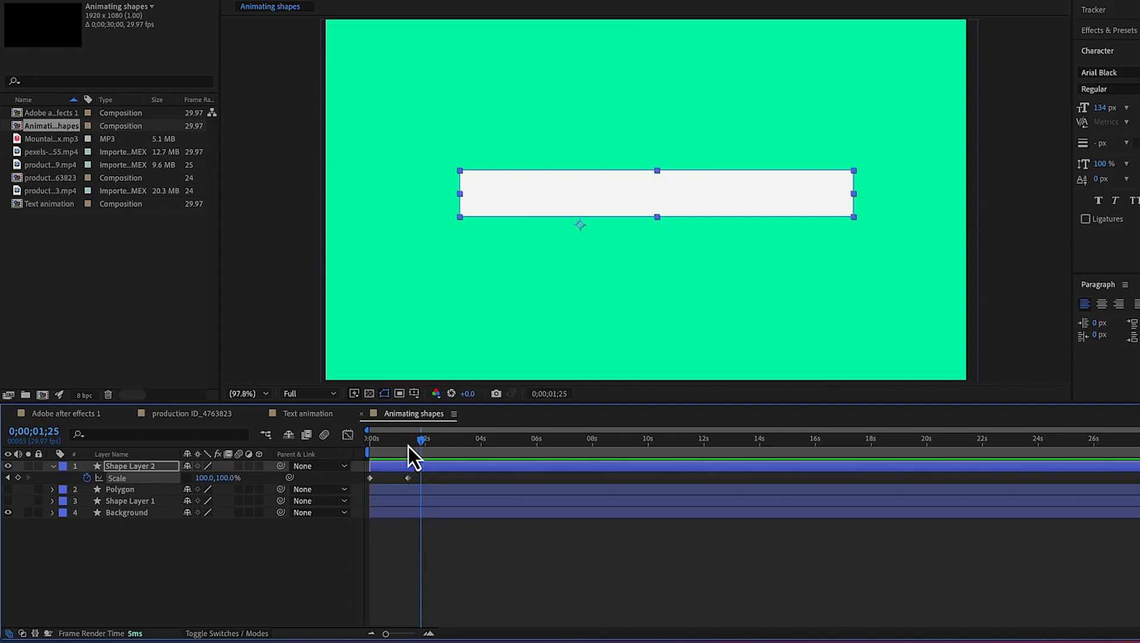
drag(417, 481, 352, 480)
right_click(407, 481)
mouse_move(444, 636)
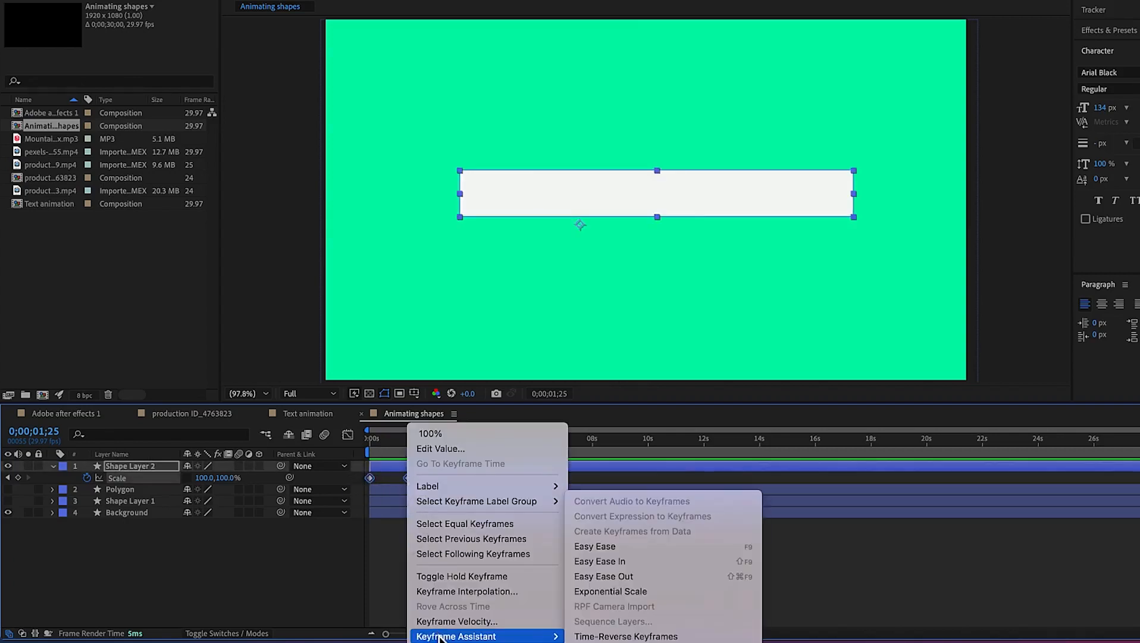
click(617, 551)
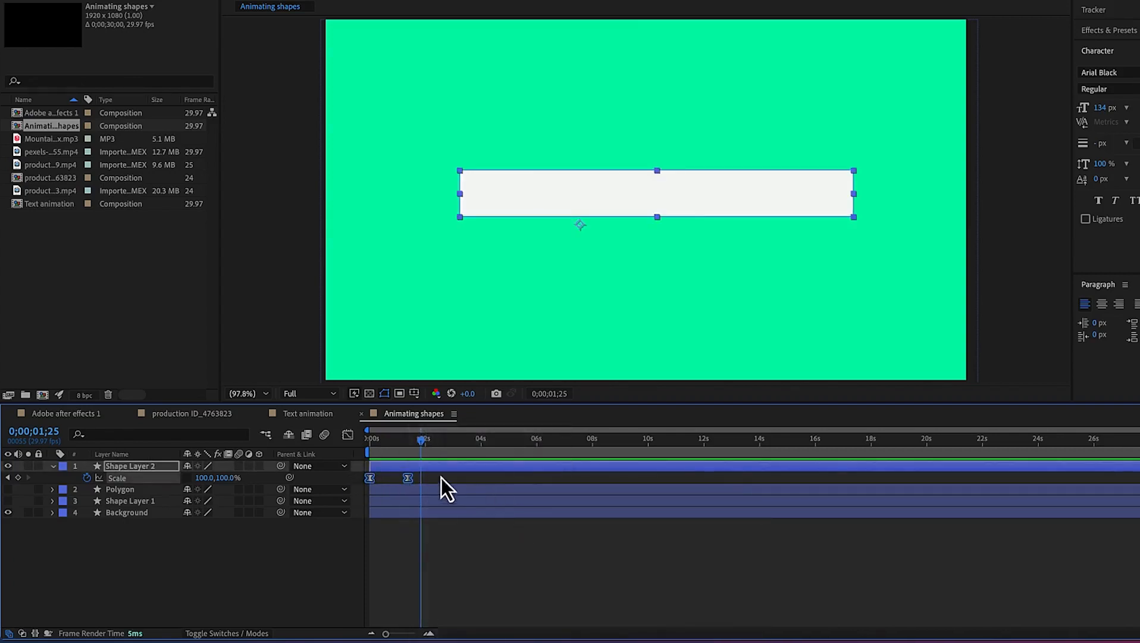
In the Graph Editor, pull the last scale keyframe's speed handle far left for a long ease-out
click(348, 434)
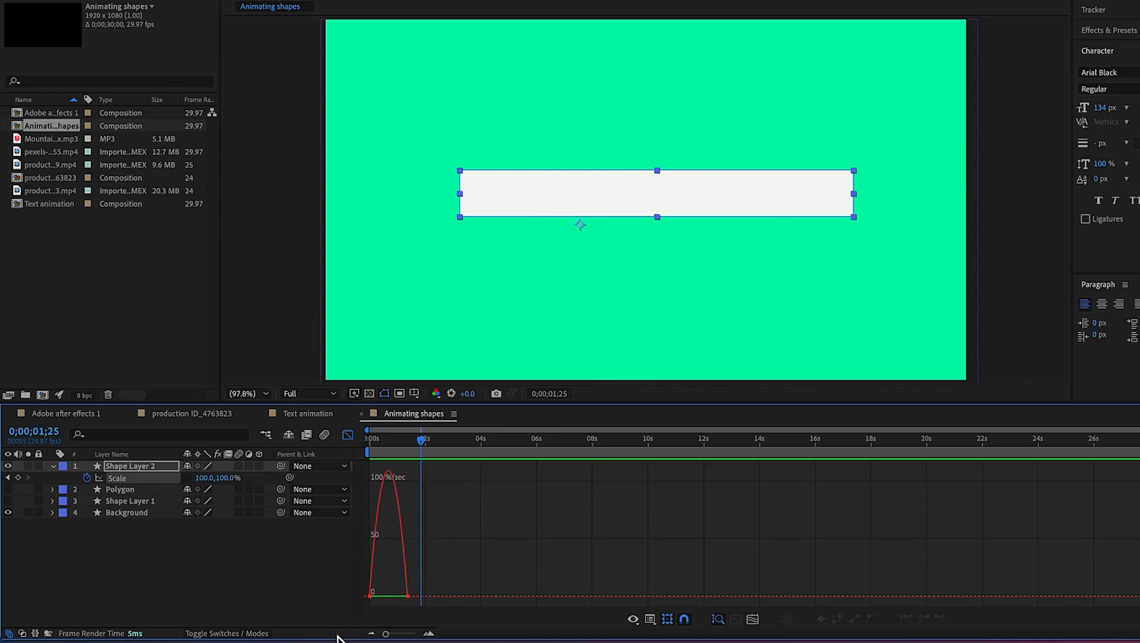
drag(386, 634, 404, 635)
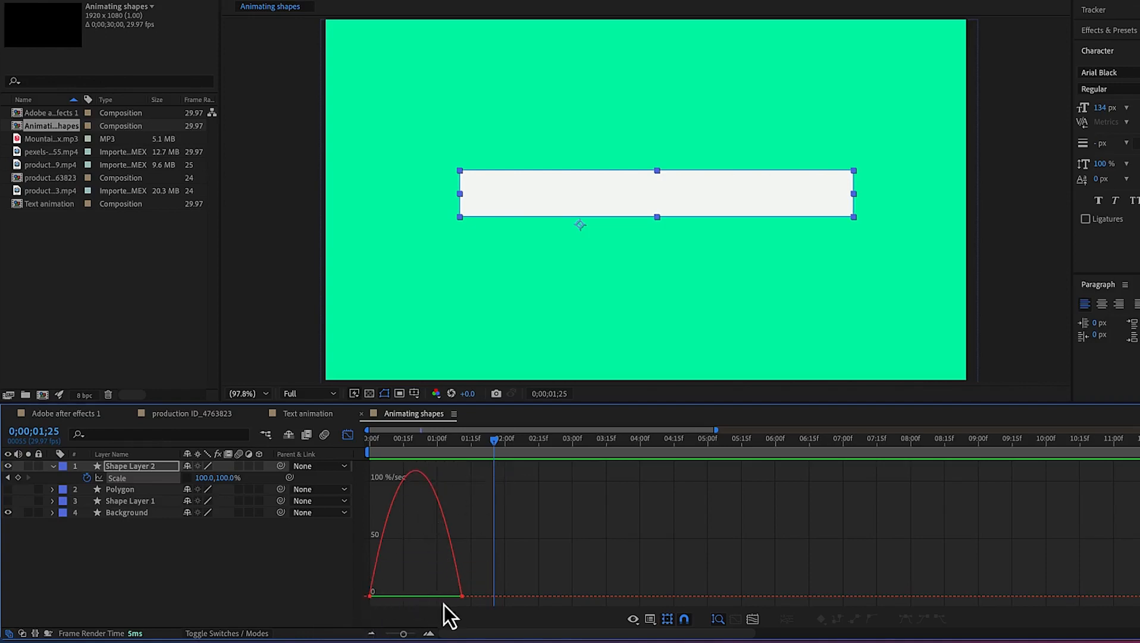
click(448, 590)
drag(447, 596, 371, 598)
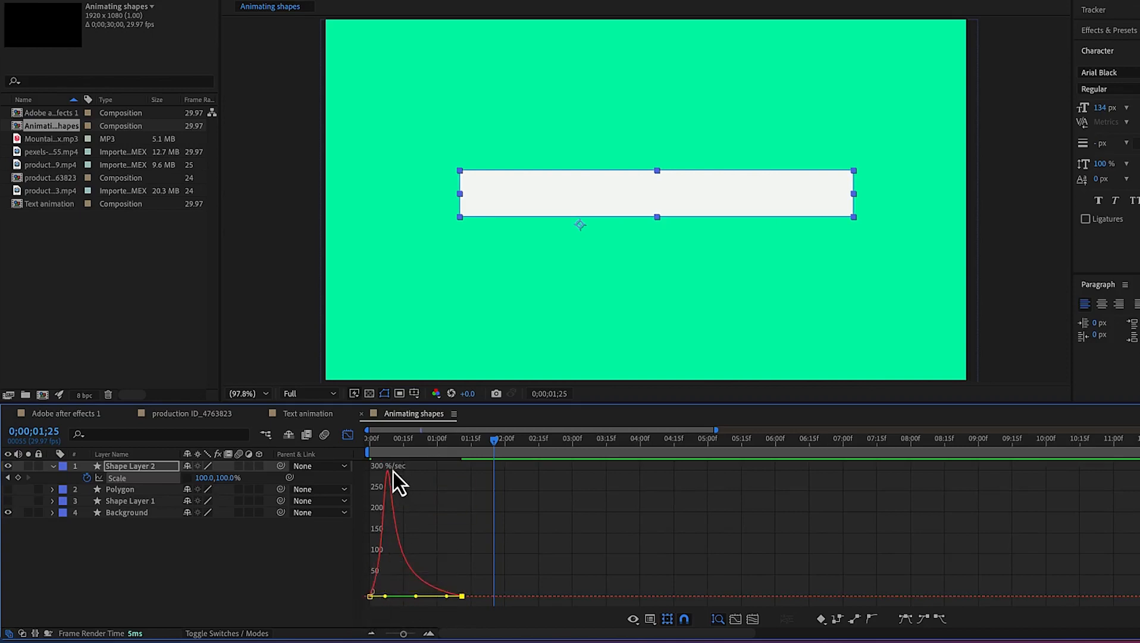
Preview the eased scale animation from the start several times
mouse_move(388, 473)
drag(493, 441, 360, 467)
key(space)
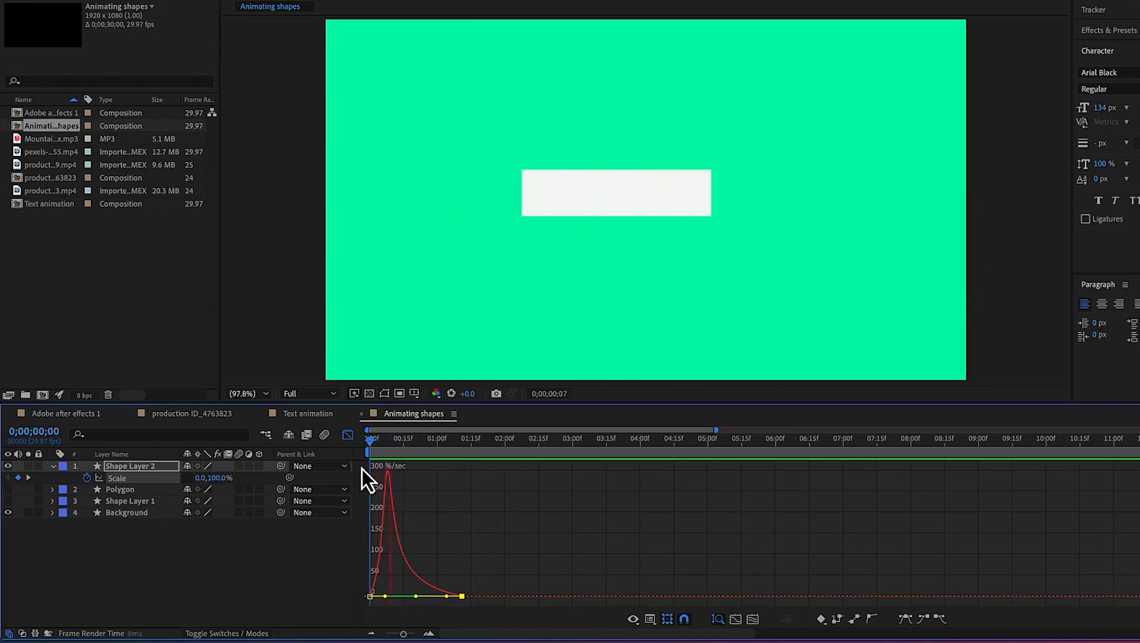
key(space)
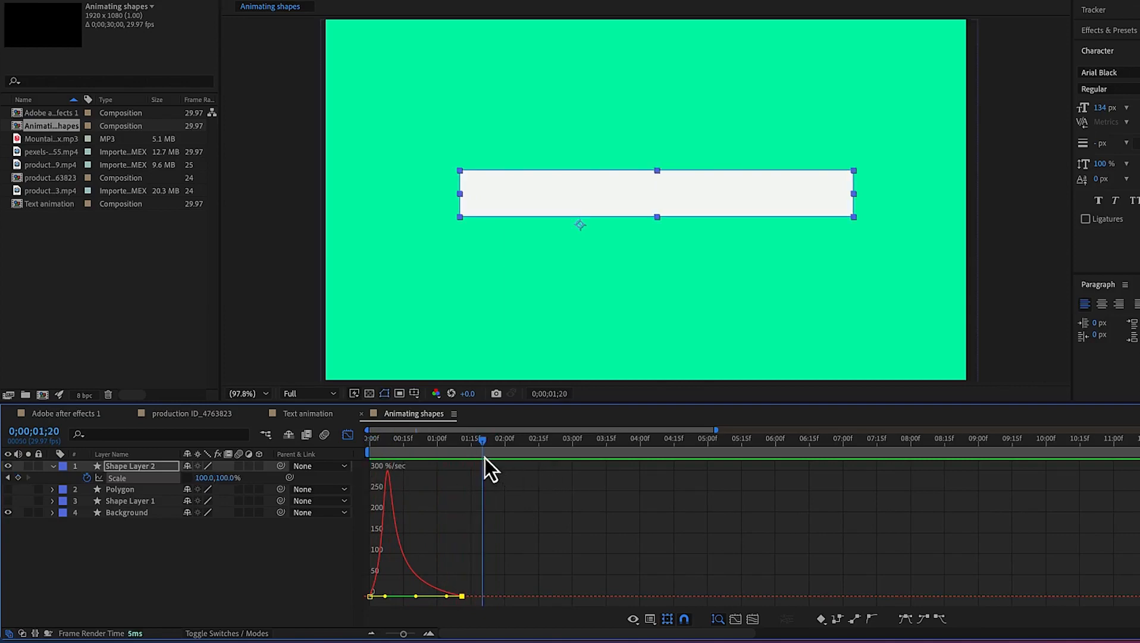
key(space)
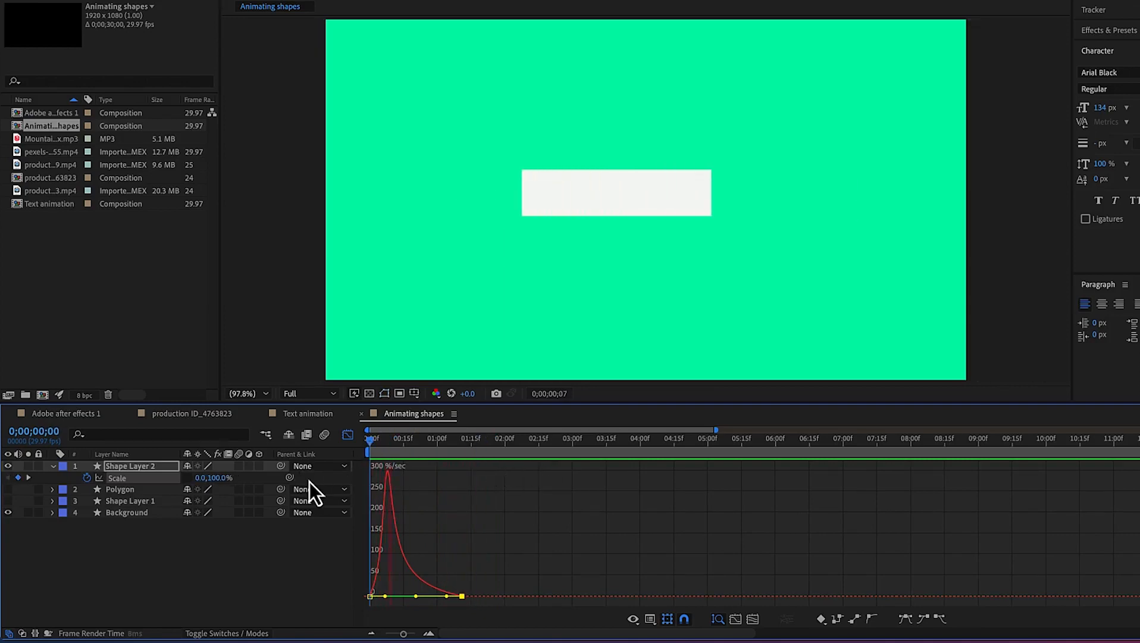
key(space)
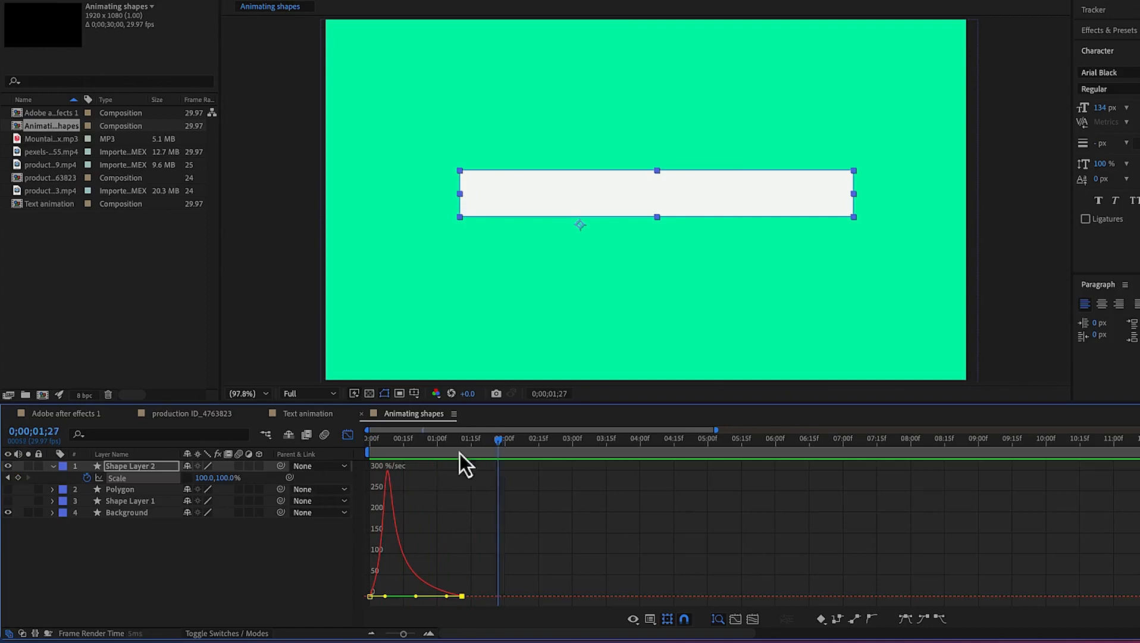
key(Home)
key(space)
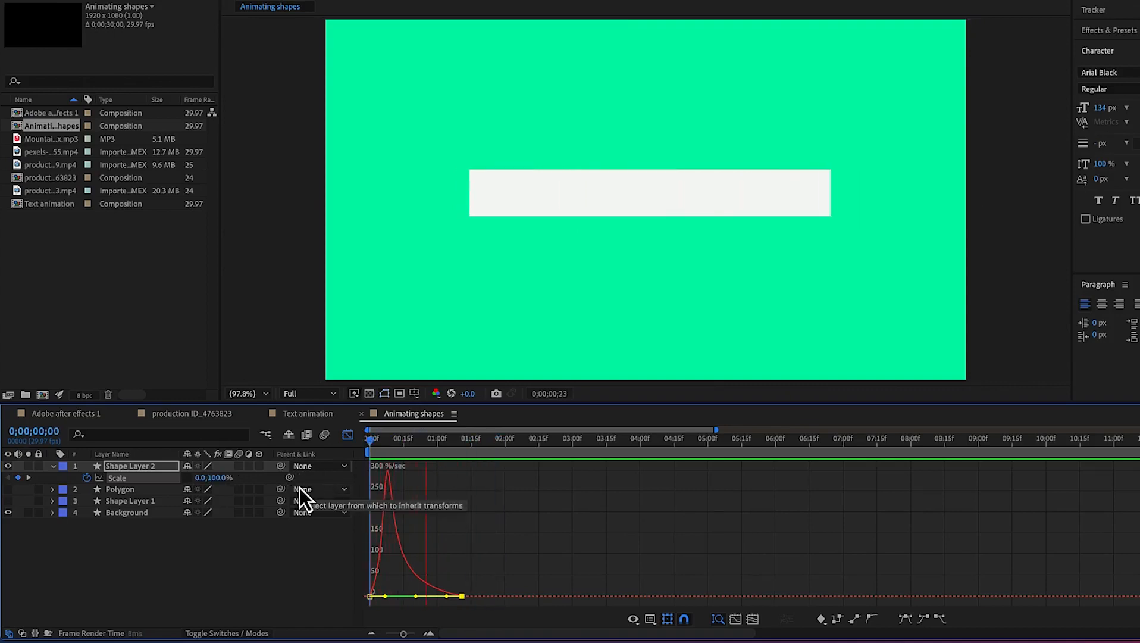
key(space)
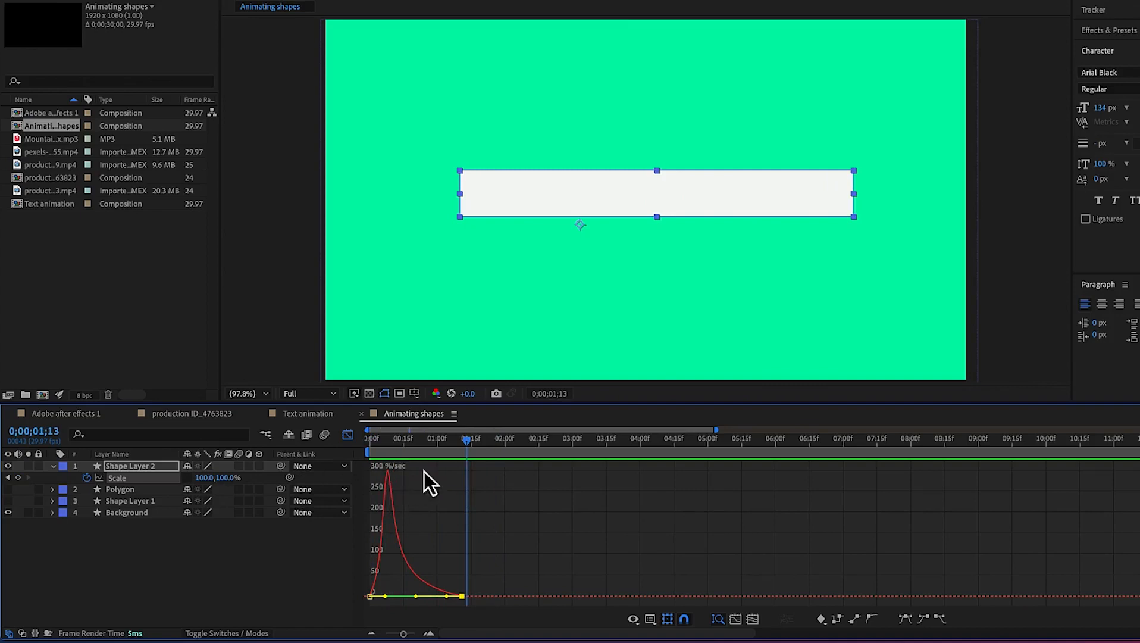
key(Home)
key(space)
key(space)
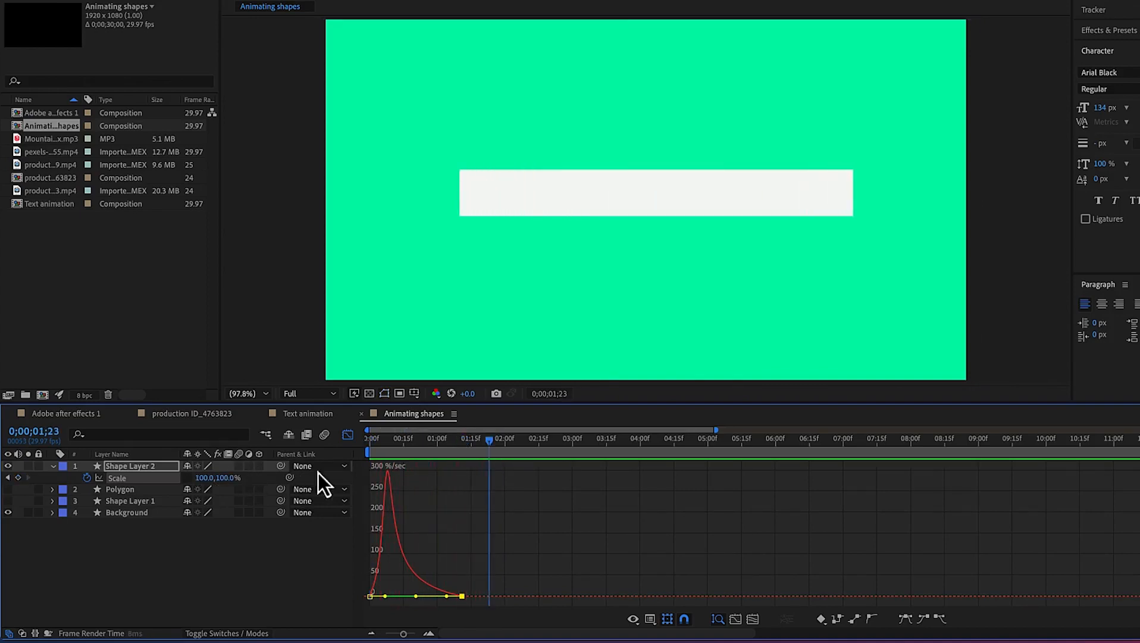
At about 0;00;01;12, create a text layer reading "EPIC Mentorship"
drag(486, 441, 465, 444)
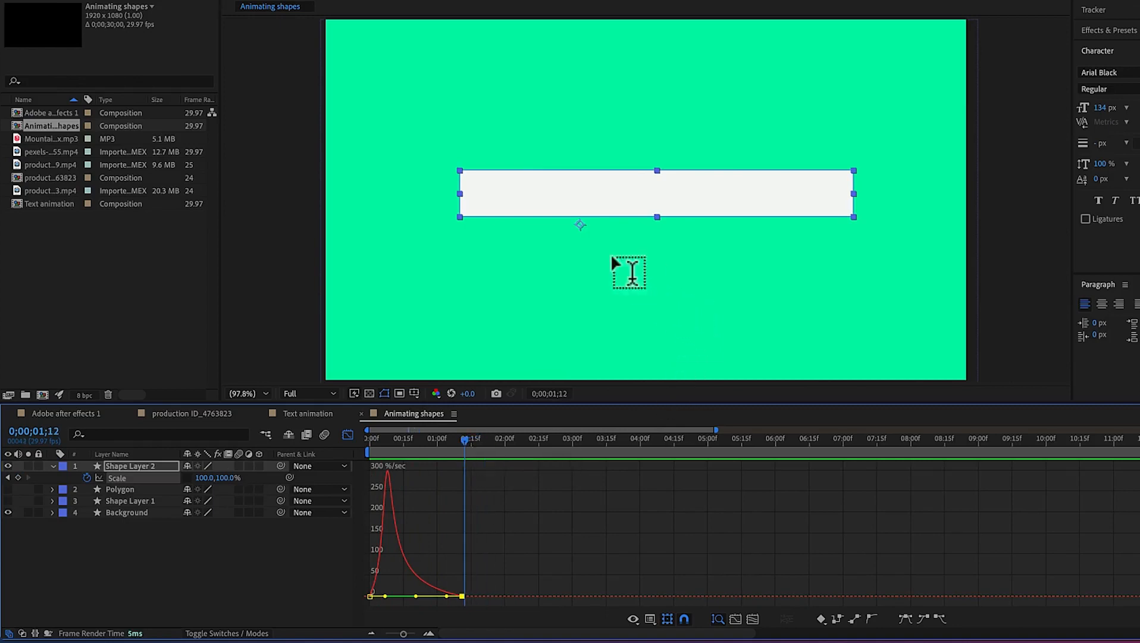
click(546, 192)
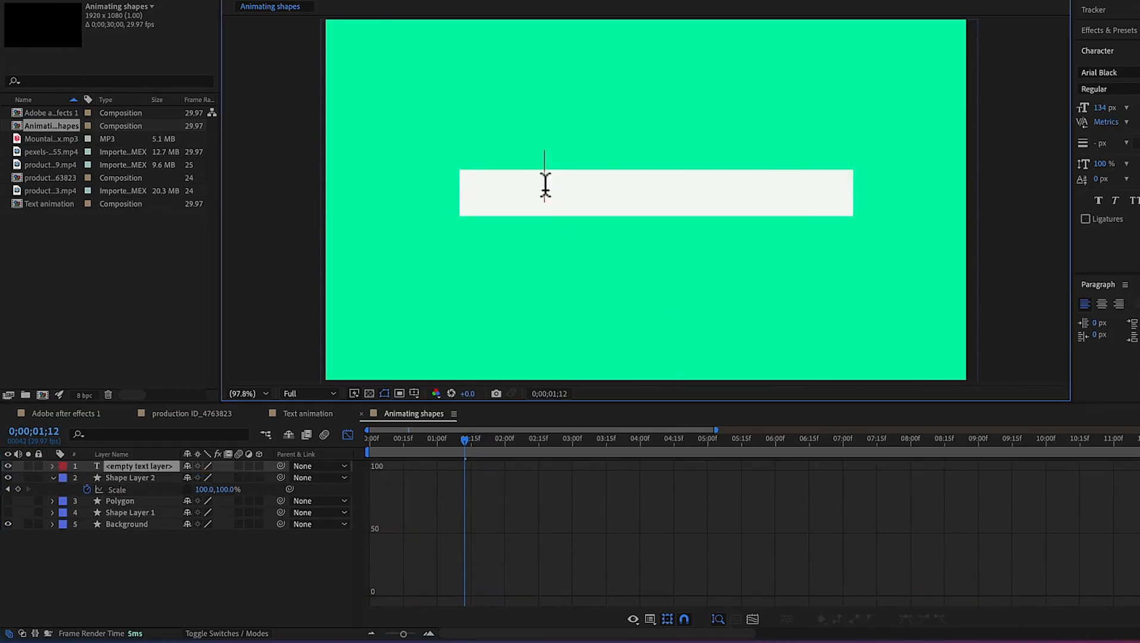
text(EPIC Me)
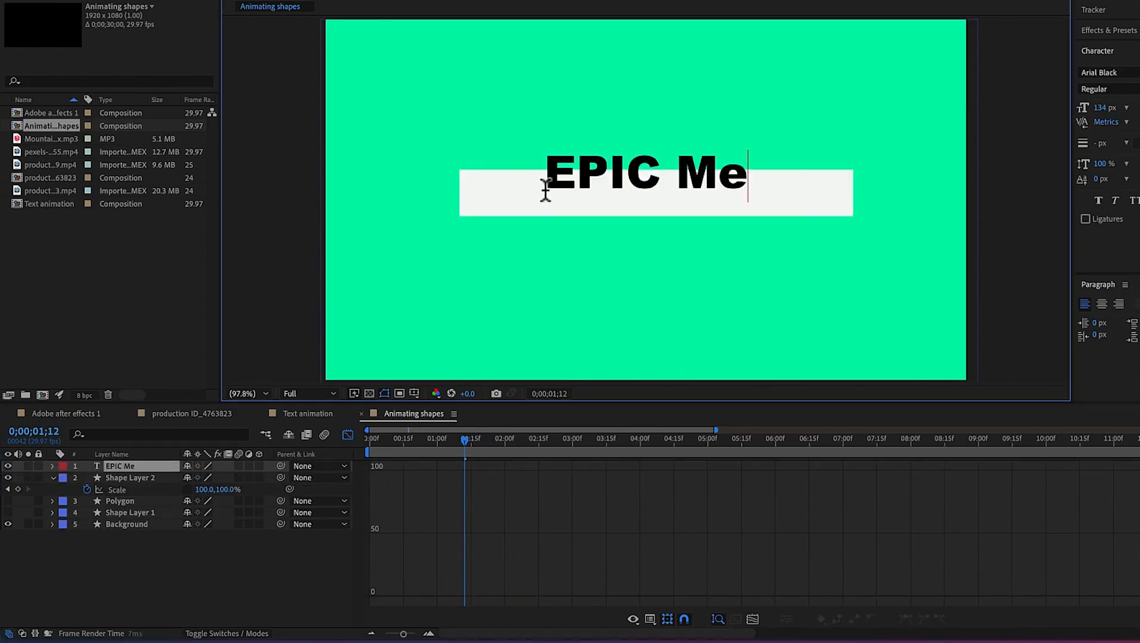
text(ntorship)
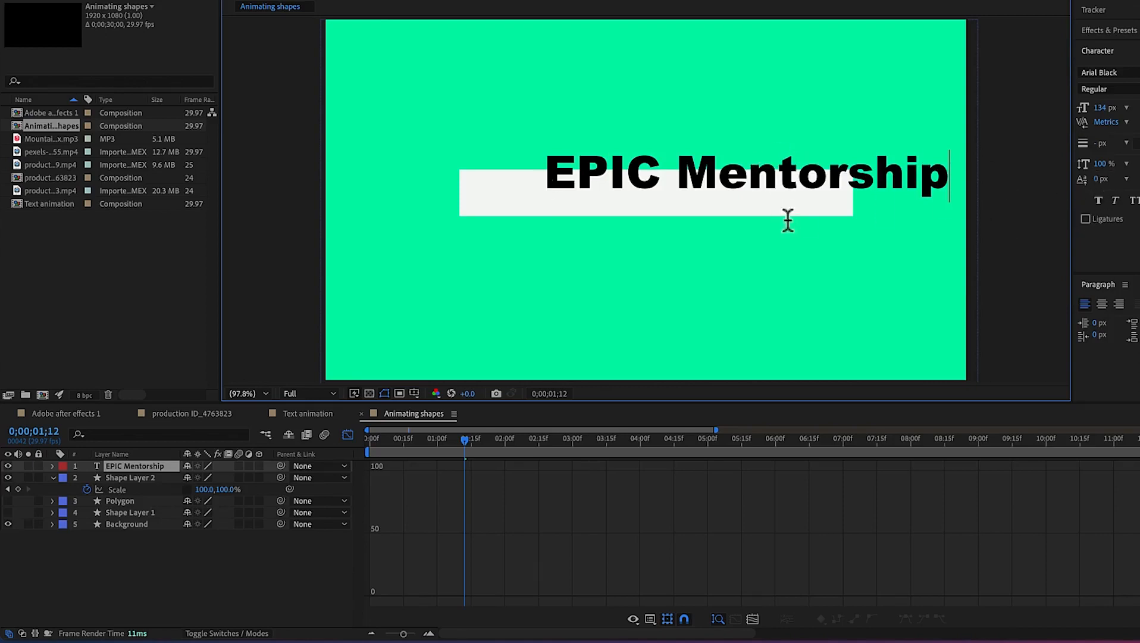
Move the text onto the white rectangle, fit it inside, and set its font size to 132 px
click(699, 510)
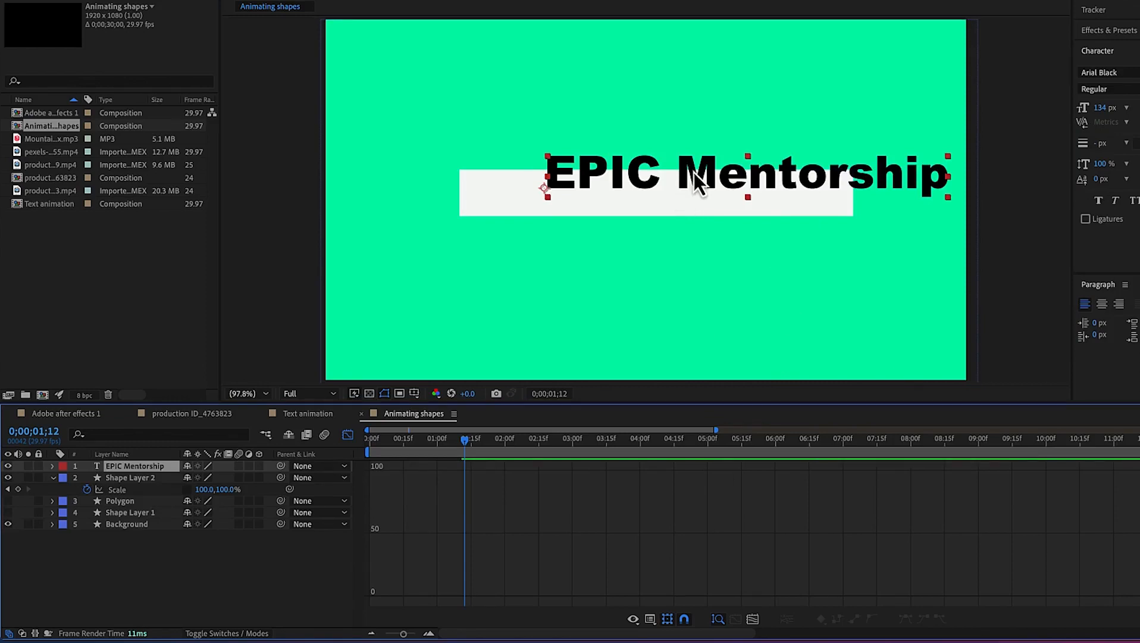
drag(699, 180, 617, 200)
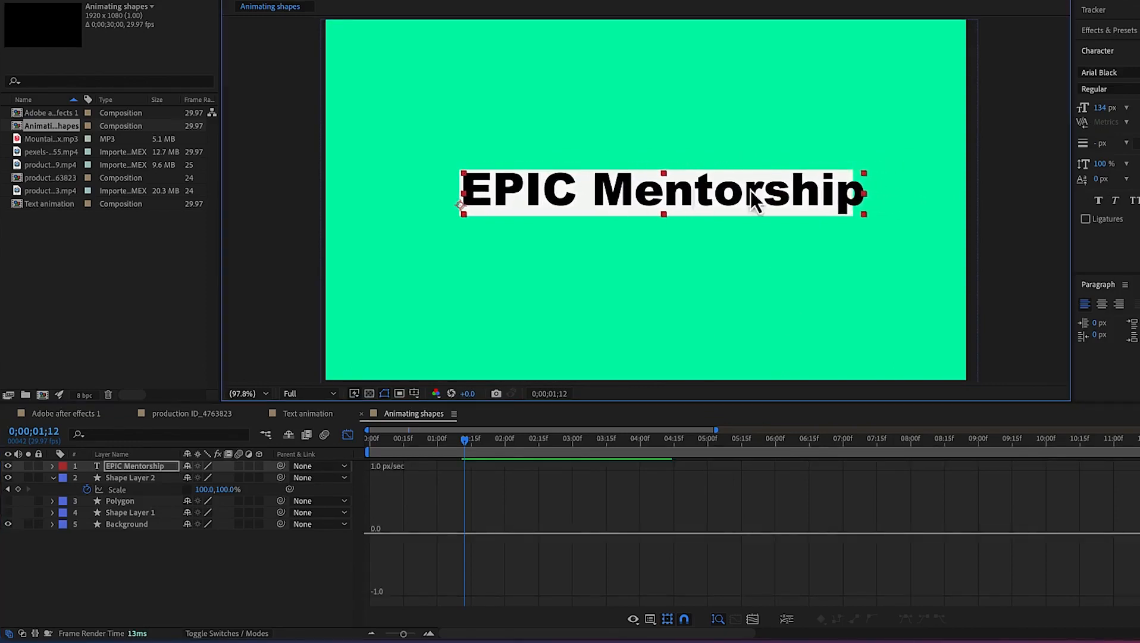
drag(864, 174, 844, 179)
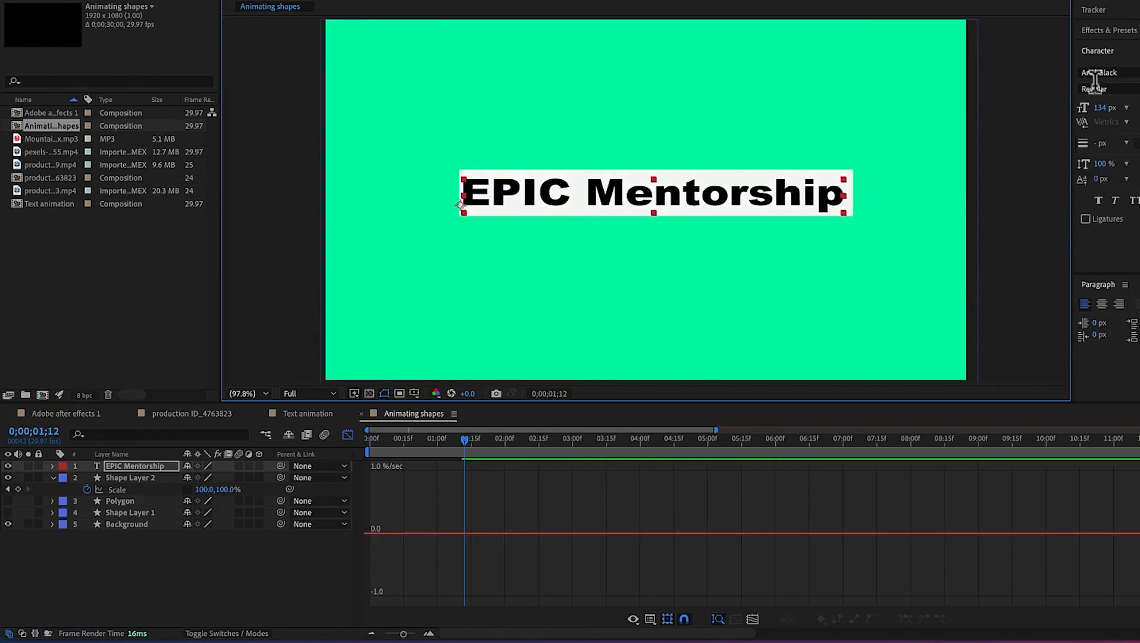
mouse_move(1104, 114)
mouse_down()
mouse_move(1128, 112)
mouse_move(1094, 112)
mouse_up()
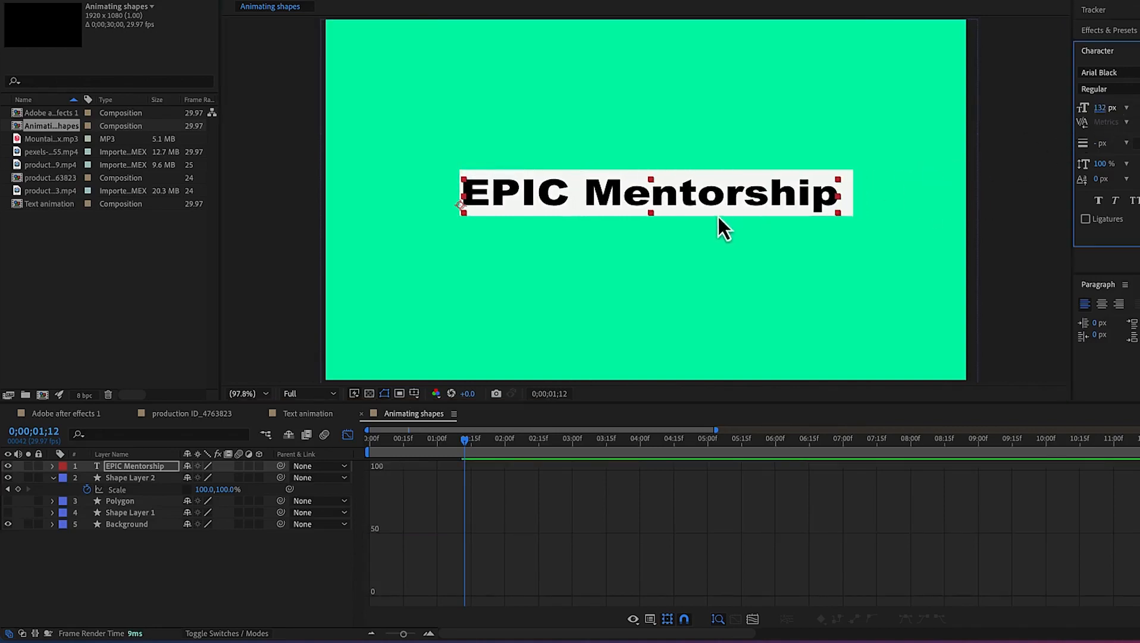
drag(680, 201, 684, 202)
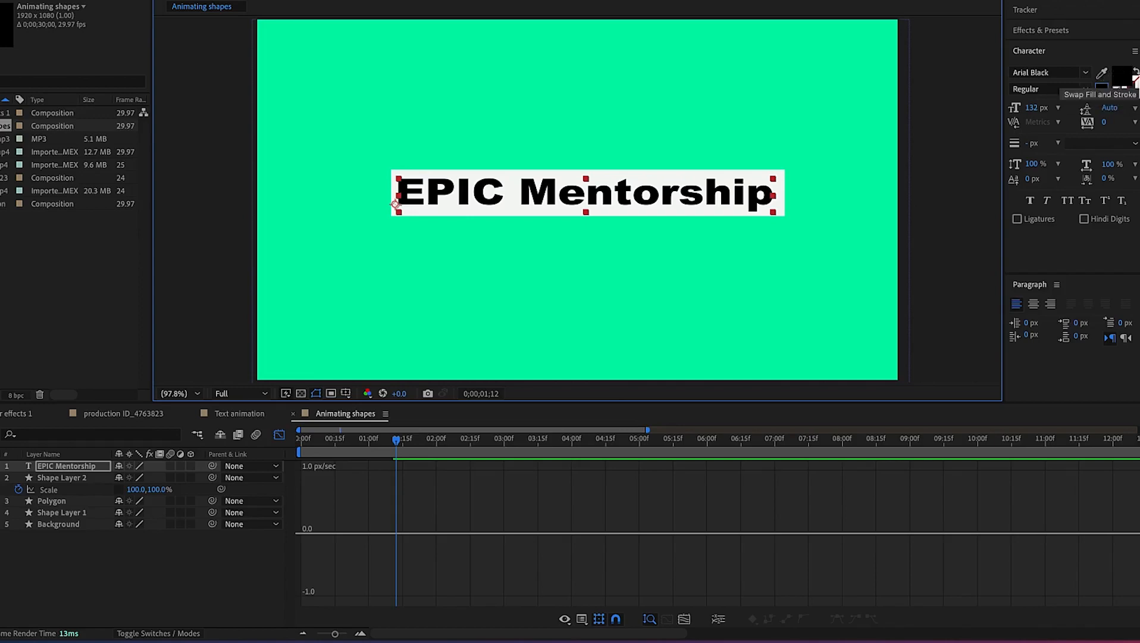
Set the text fill color to dark red 550E0E
click(1128, 75)
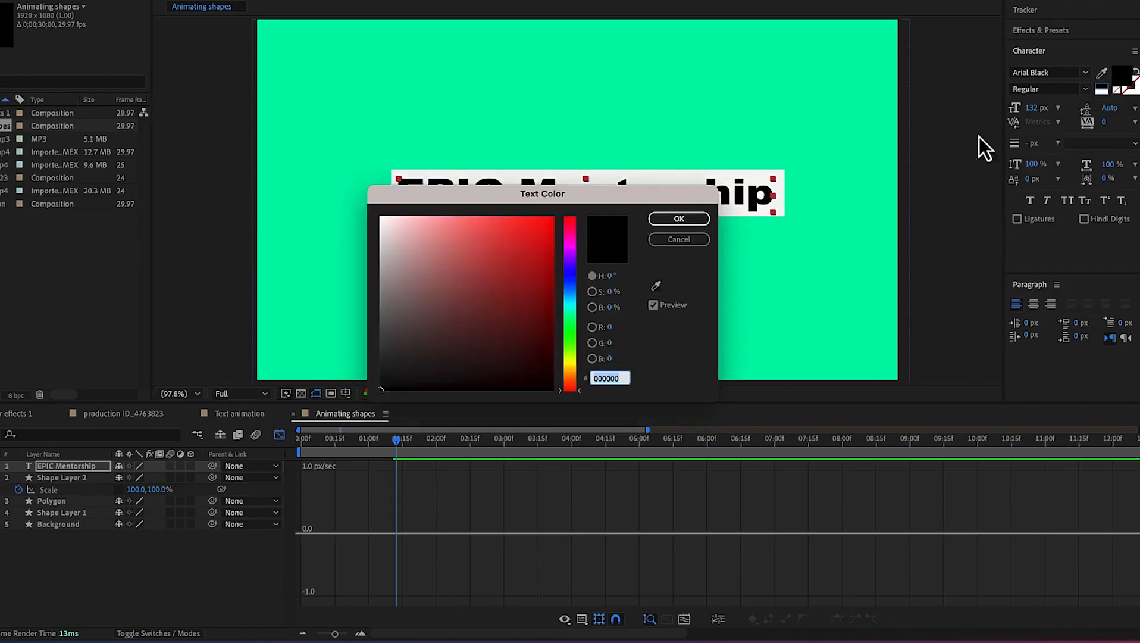
click(534, 230)
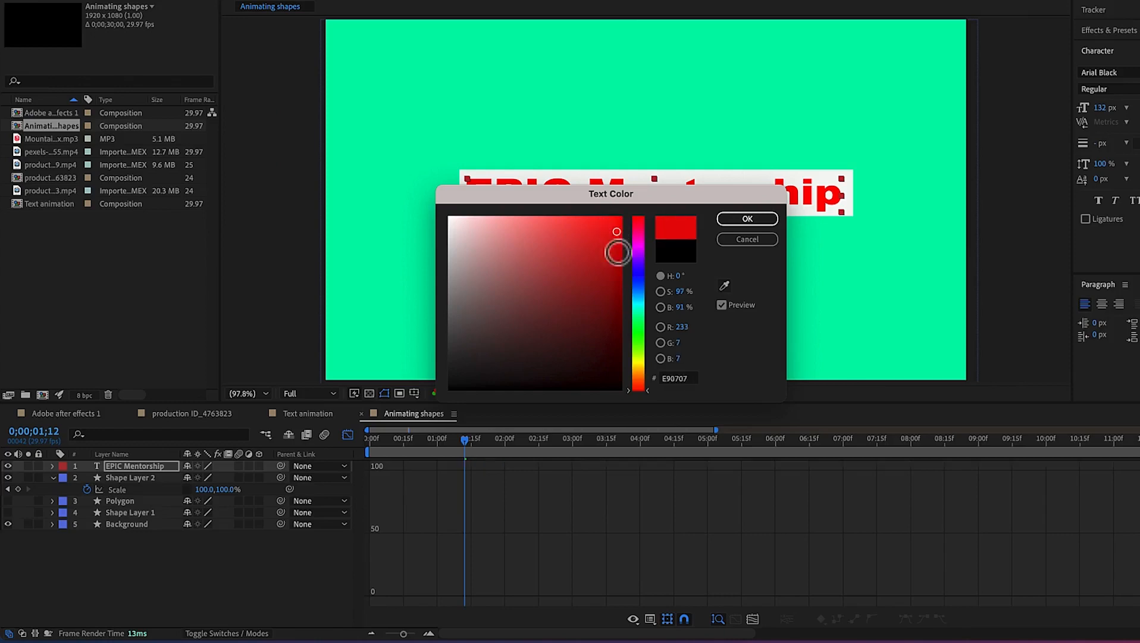
click(527, 333)
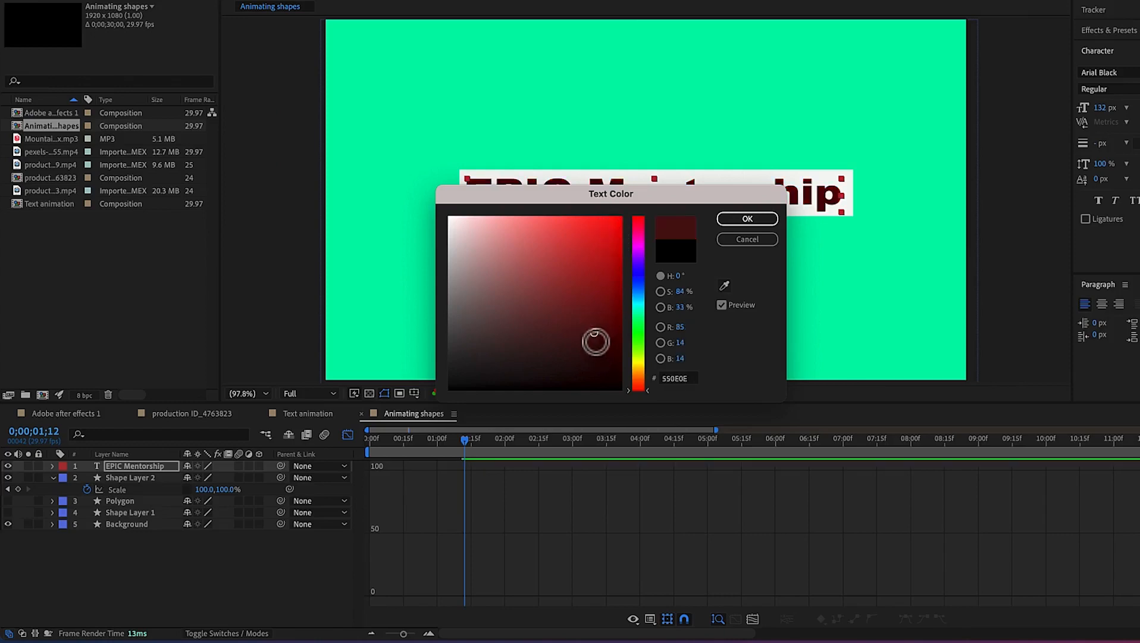
click(753, 221)
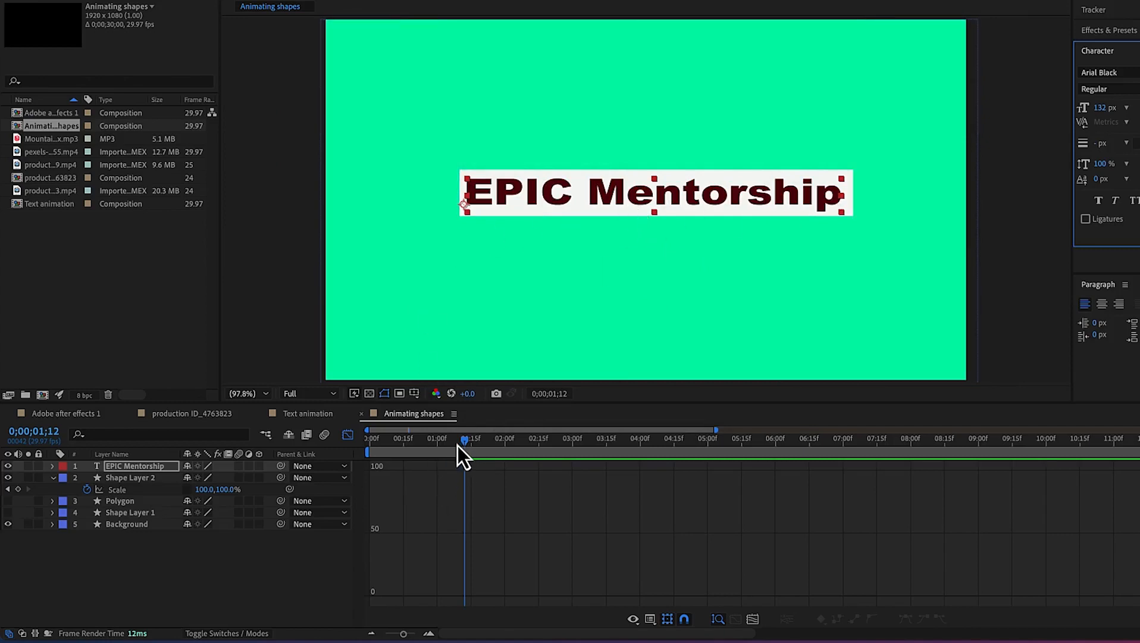
Close the Graph Editor and preview the animation from the start
click(348, 435)
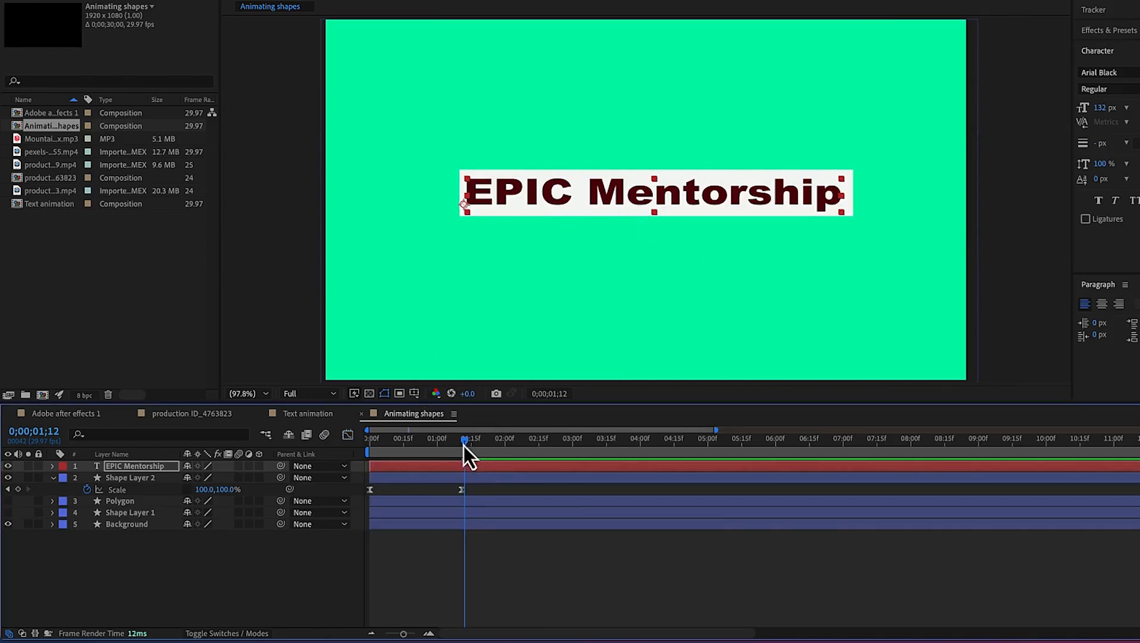
key(Home)
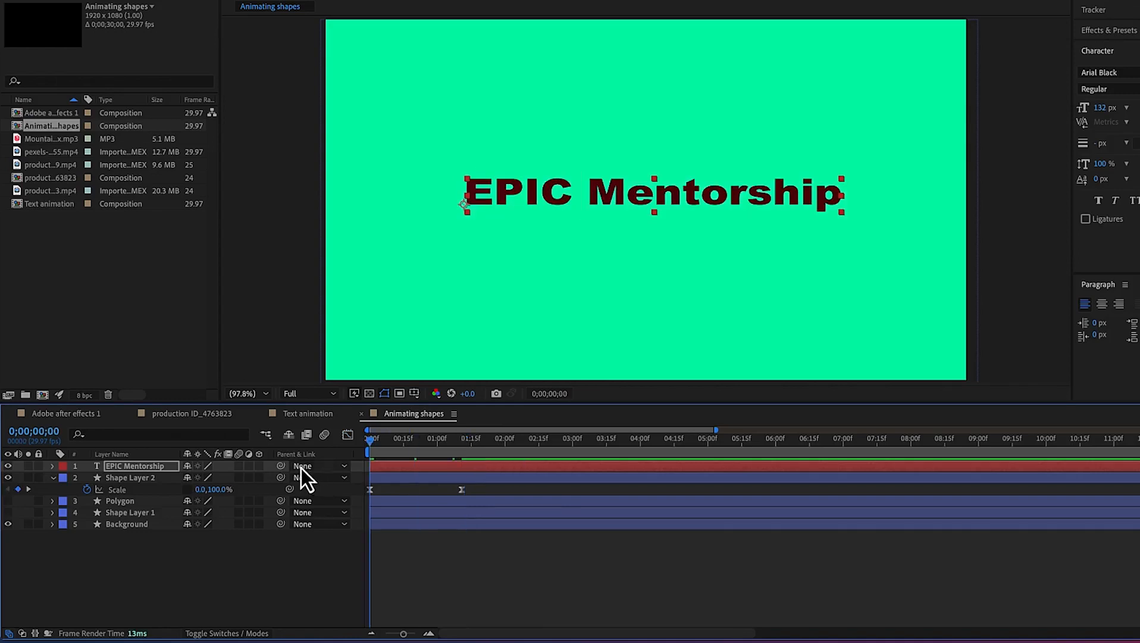
key(space)
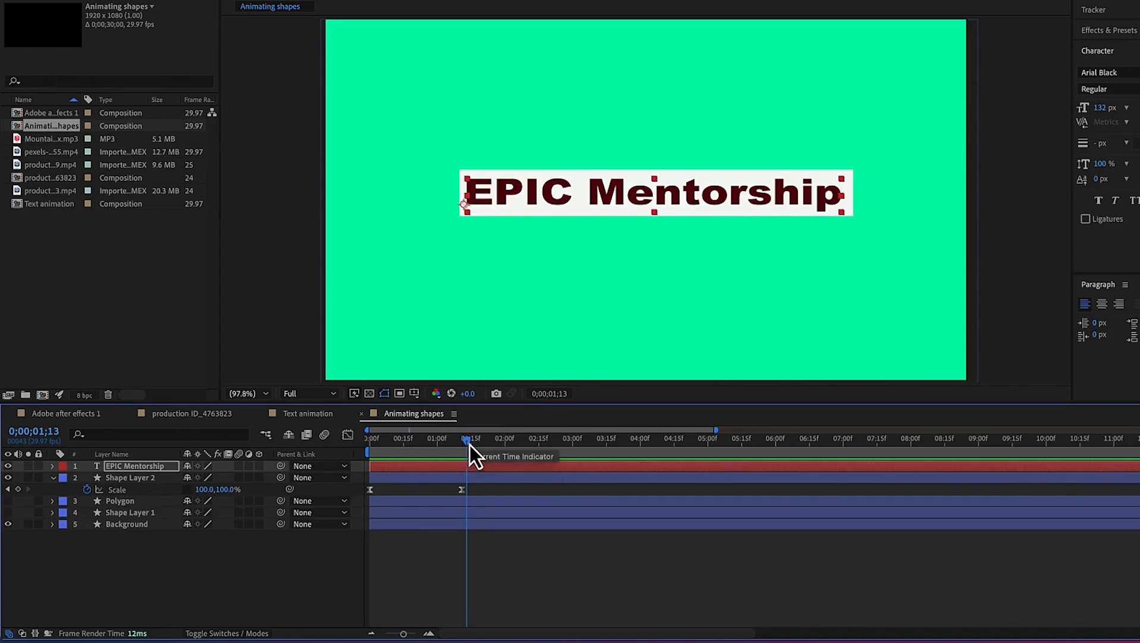
Keyframe the text layer's opacity from 0% at 0;00;00;25 to 100% at 0;00;01;13
click(132, 467)
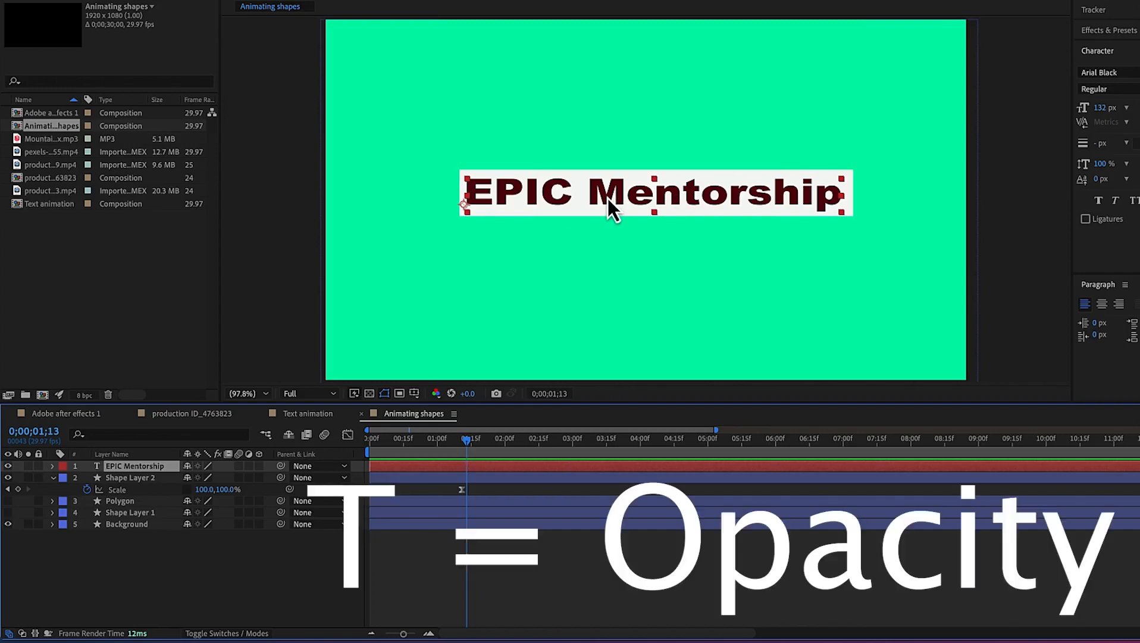
key(t)
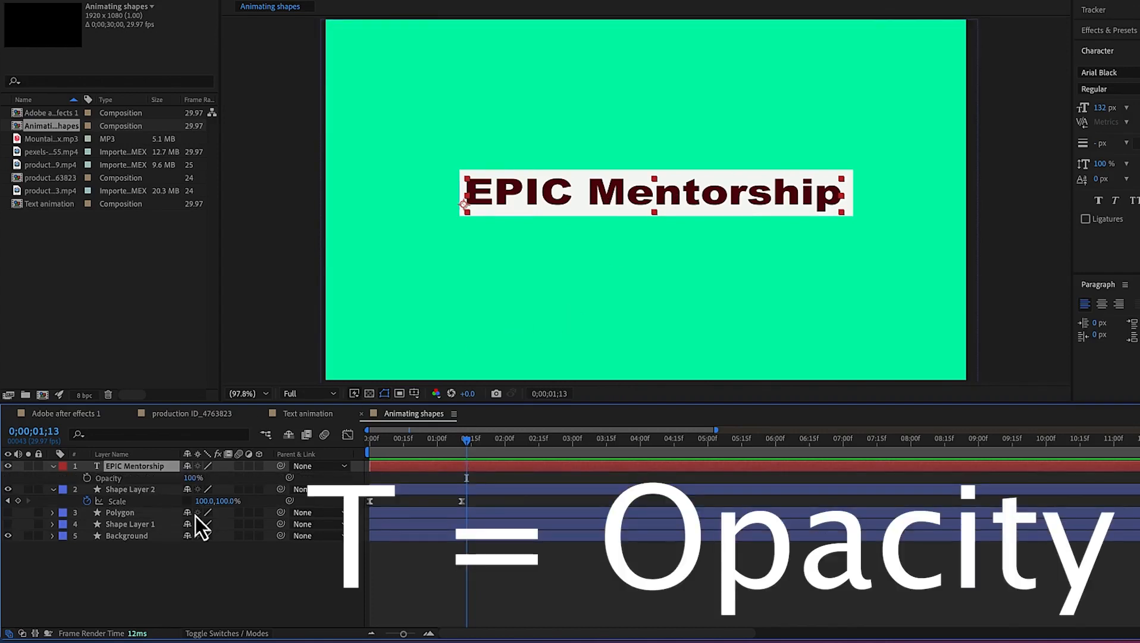
drag(467, 442, 427, 449)
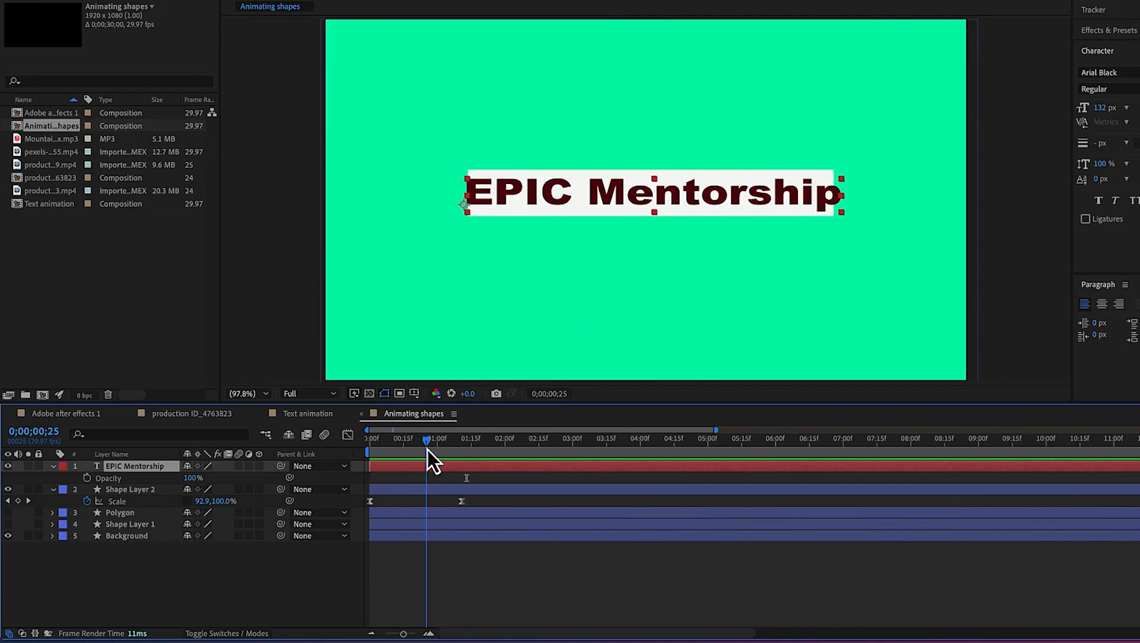
click(87, 478)
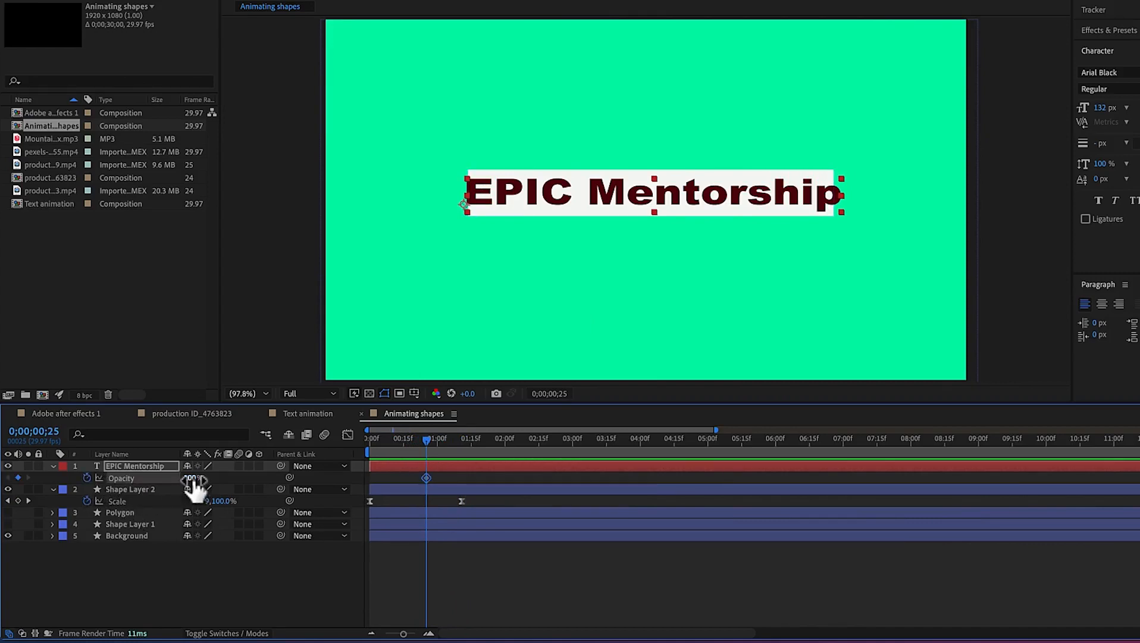
click(193, 478)
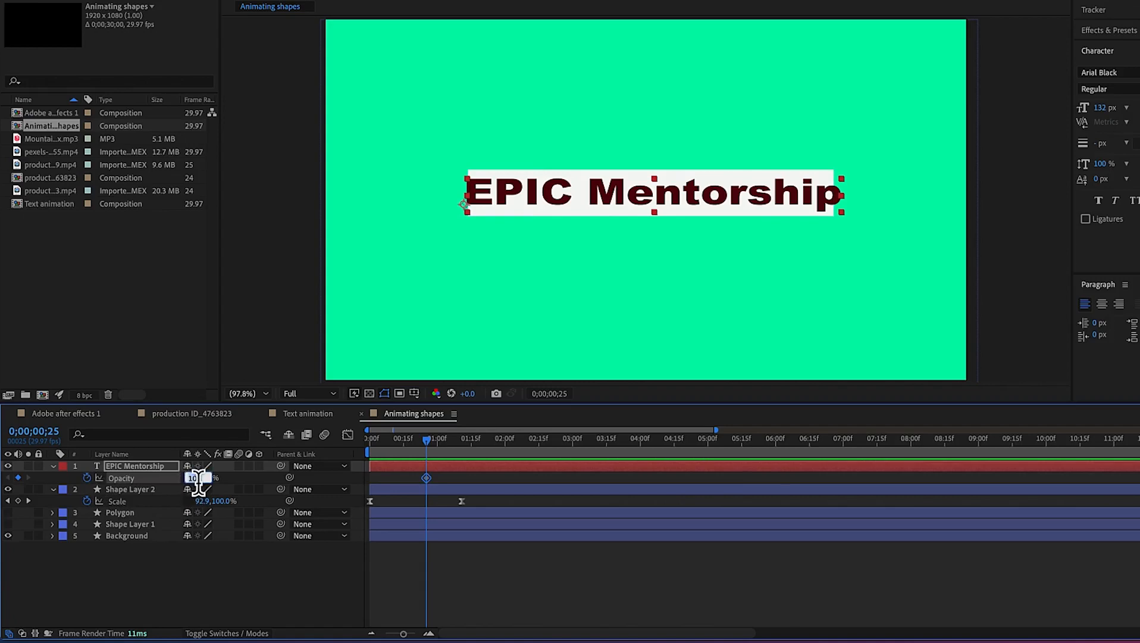
text(0)
key(Return)
drag(429, 443, 470, 450)
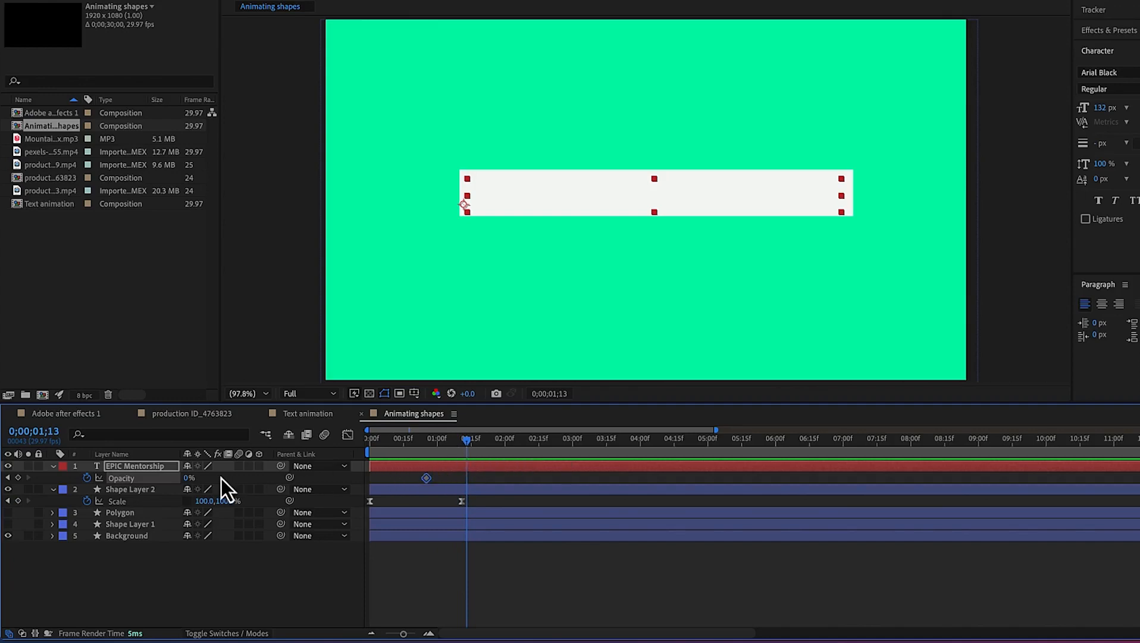
drag(189, 481, 262, 474)
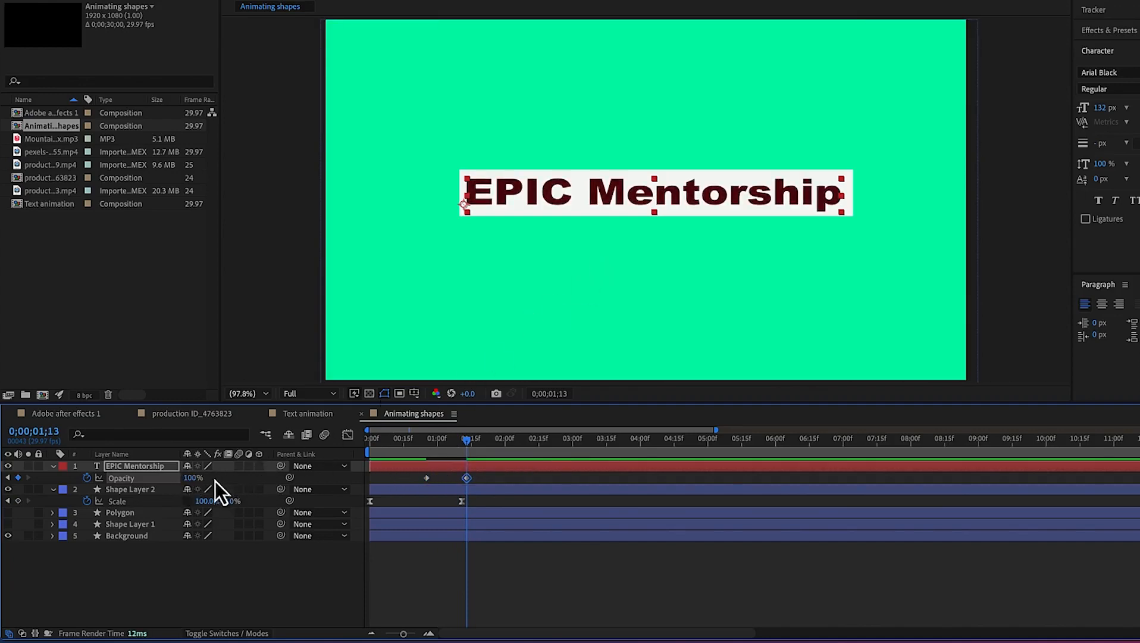
Preview the text fade-in by scrubbing and playing the timeline around the opacity keyframes
drag(466, 443, 315, 454)
key(space)
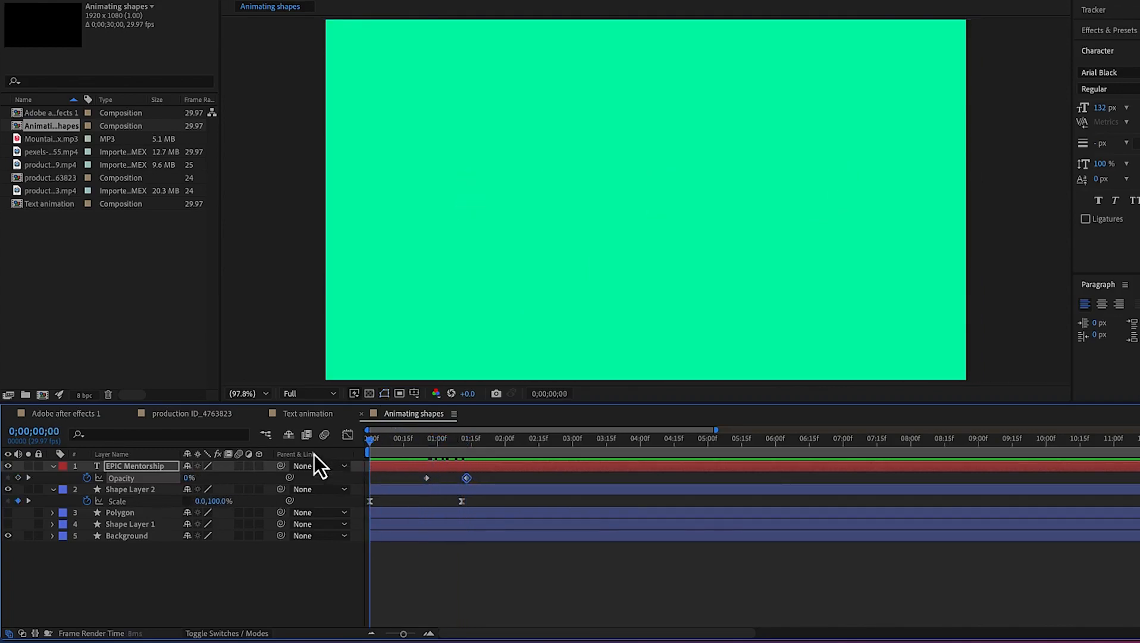
key(space)
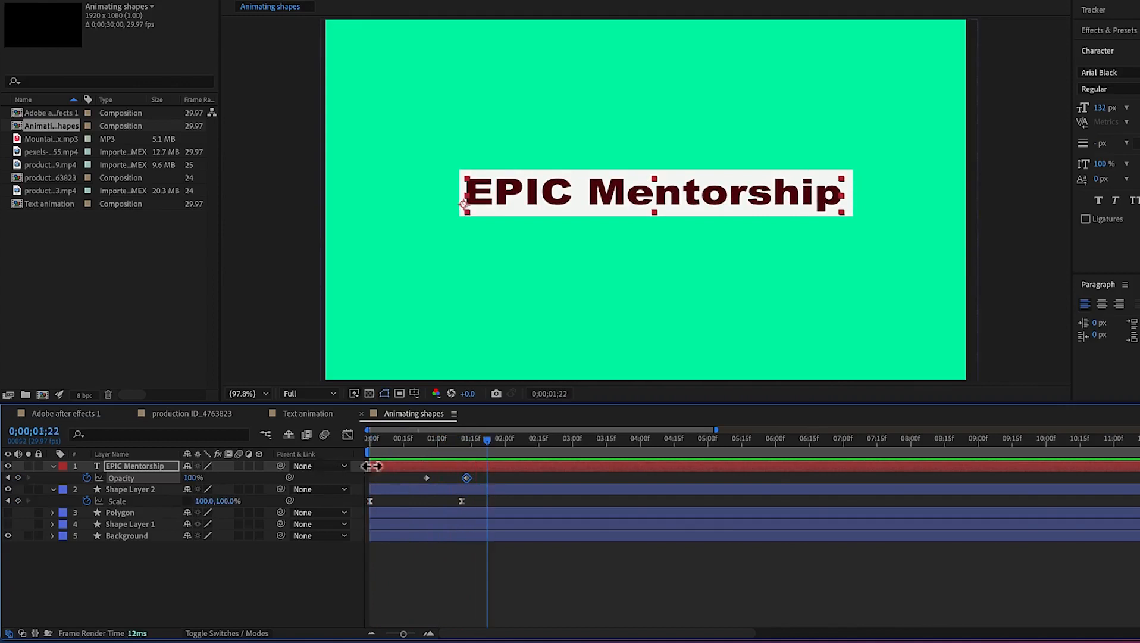
drag(487, 443, 359, 472)
key(space)
key(space)
drag(465, 446, 219, 464)
key(space)
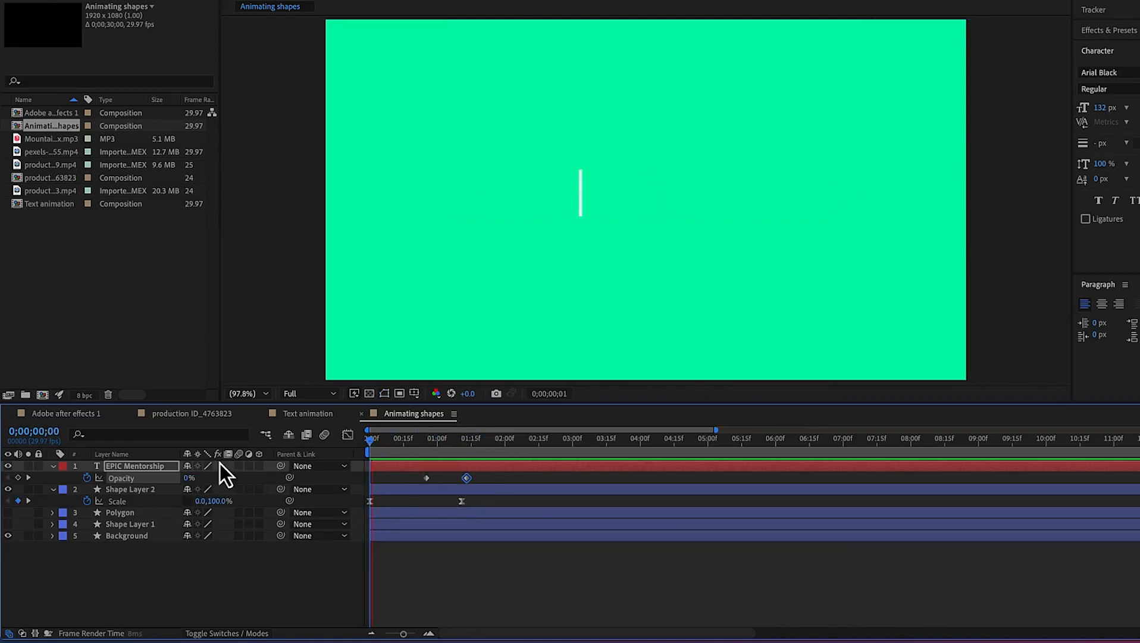
key(space)
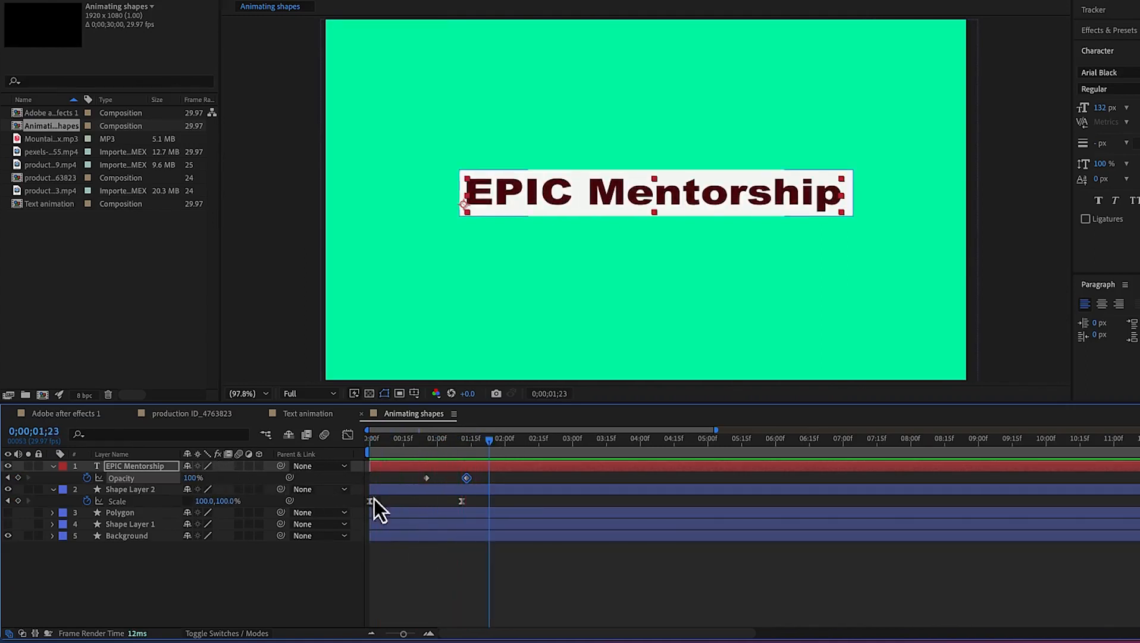
drag(490, 449, 450, 462)
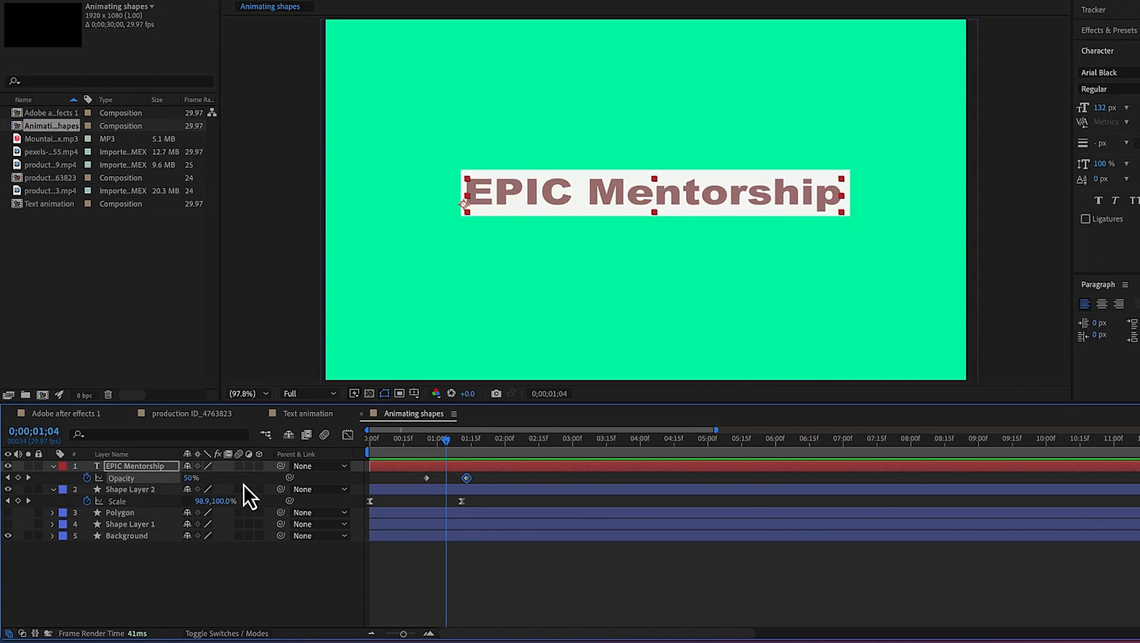
Enable motion blur for the rectangle shape layer and the text layer, previewing the animation
click(245, 503)
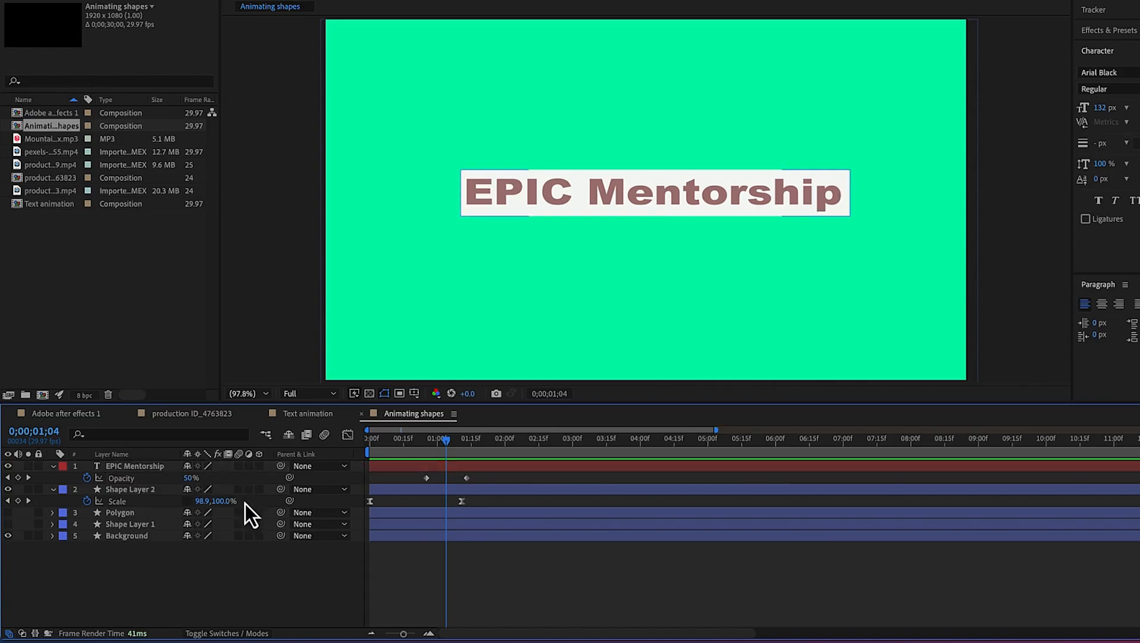
click(128, 492)
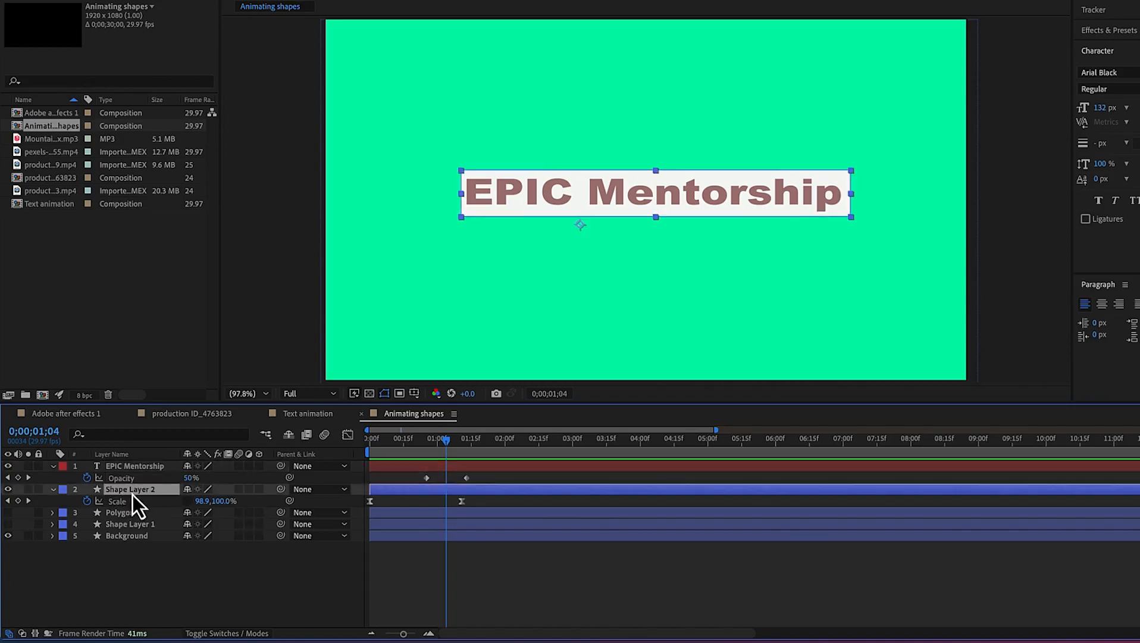
click(240, 492)
key(Home)
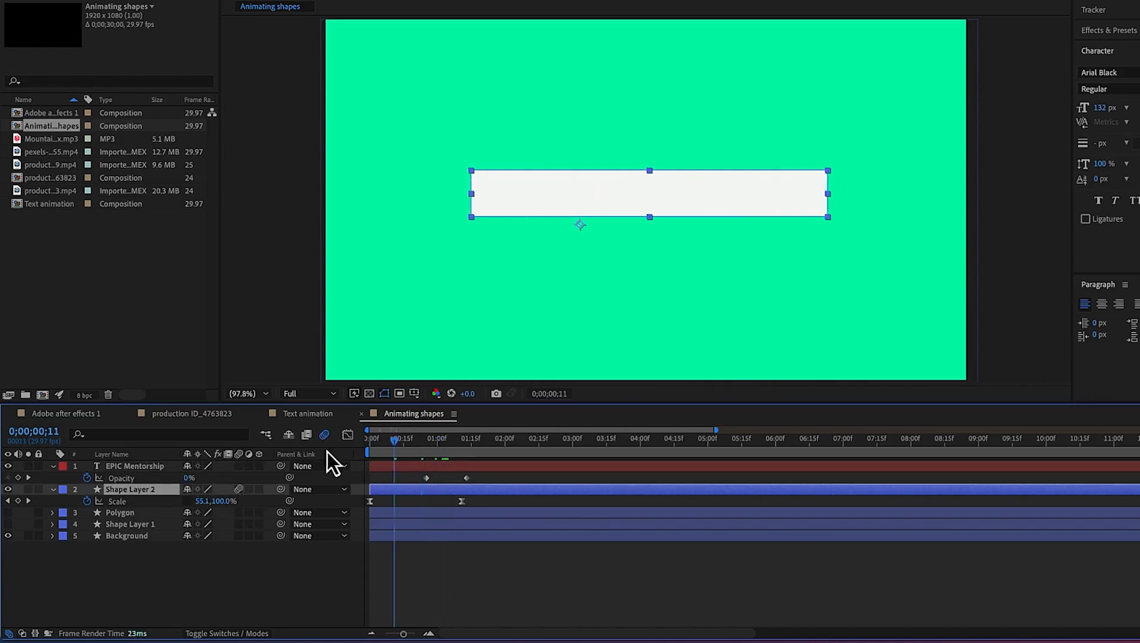
key(space)
click(496, 456)
key(Home)
key(space)
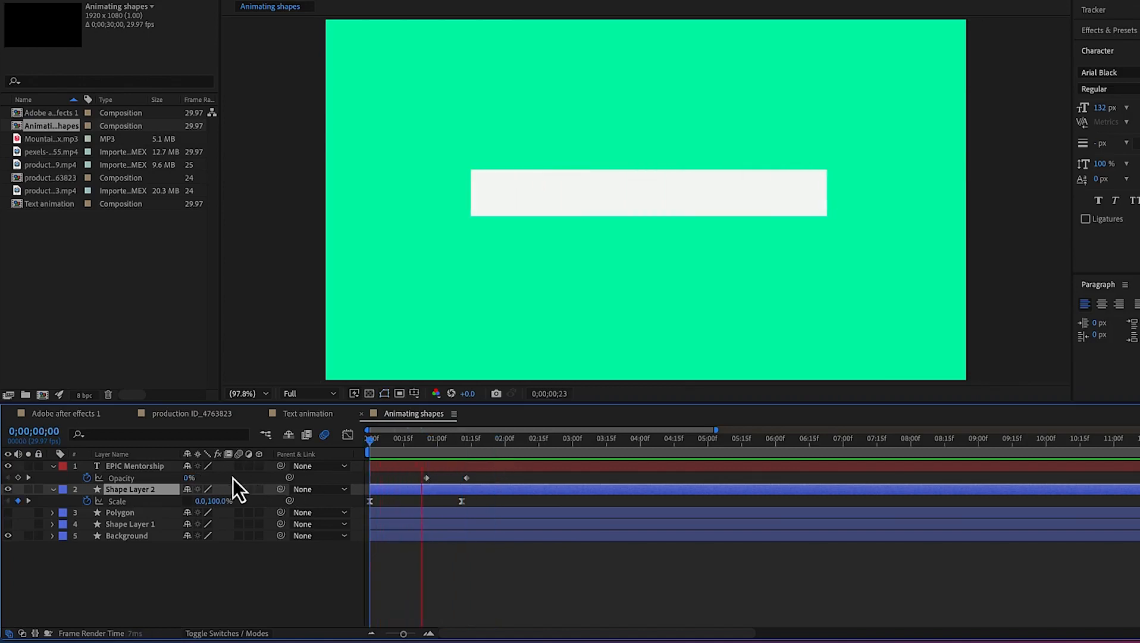
key(space)
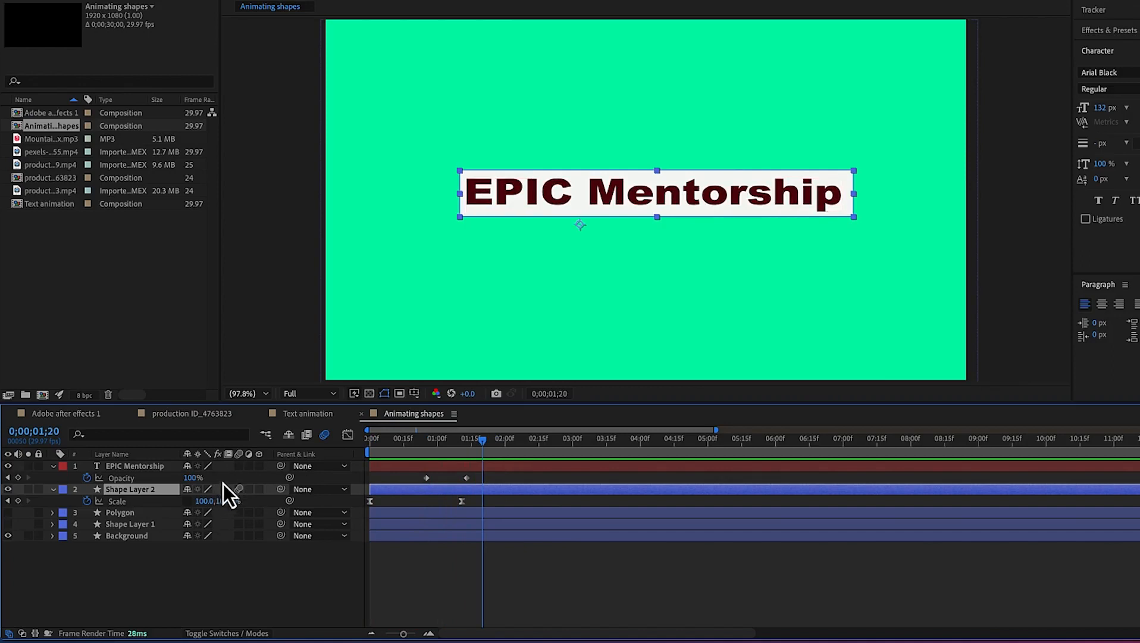
click(239, 469)
key(space)
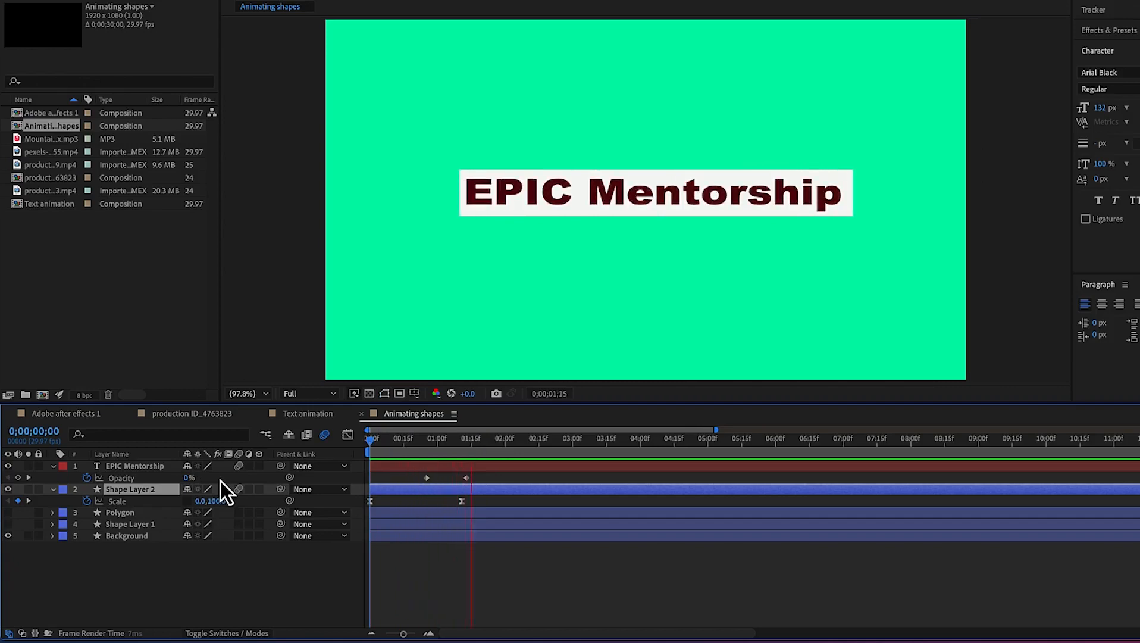
key(space)
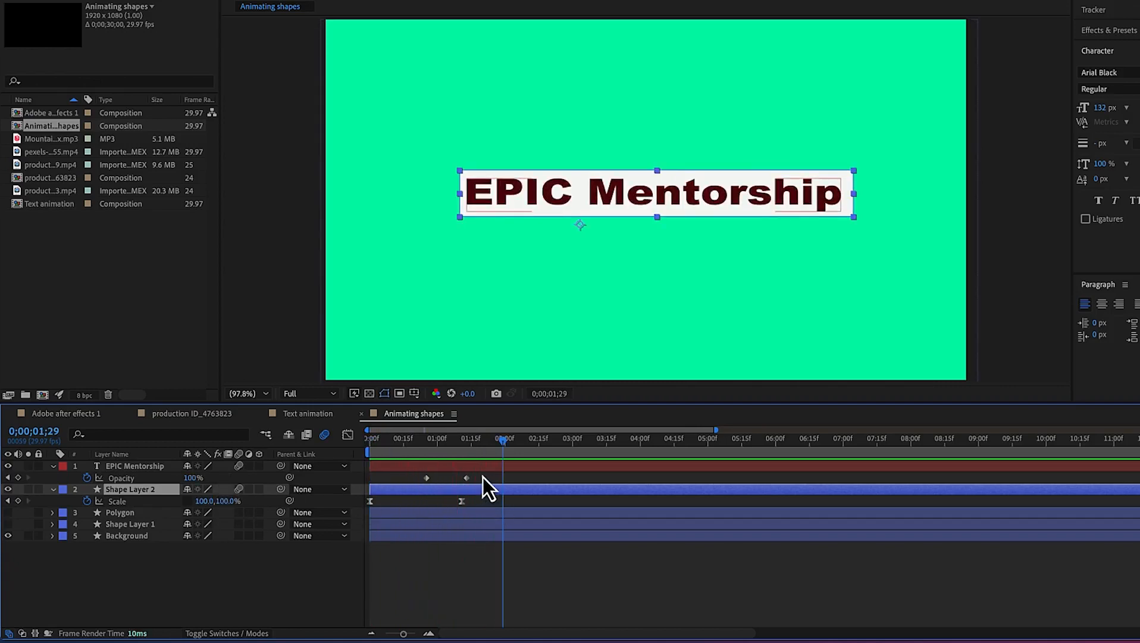
Apply Easy Ease to both opacity keyframes and steepen their speed curve in the Graph Editor
drag(485, 479, 409, 481)
right_click(425, 481)
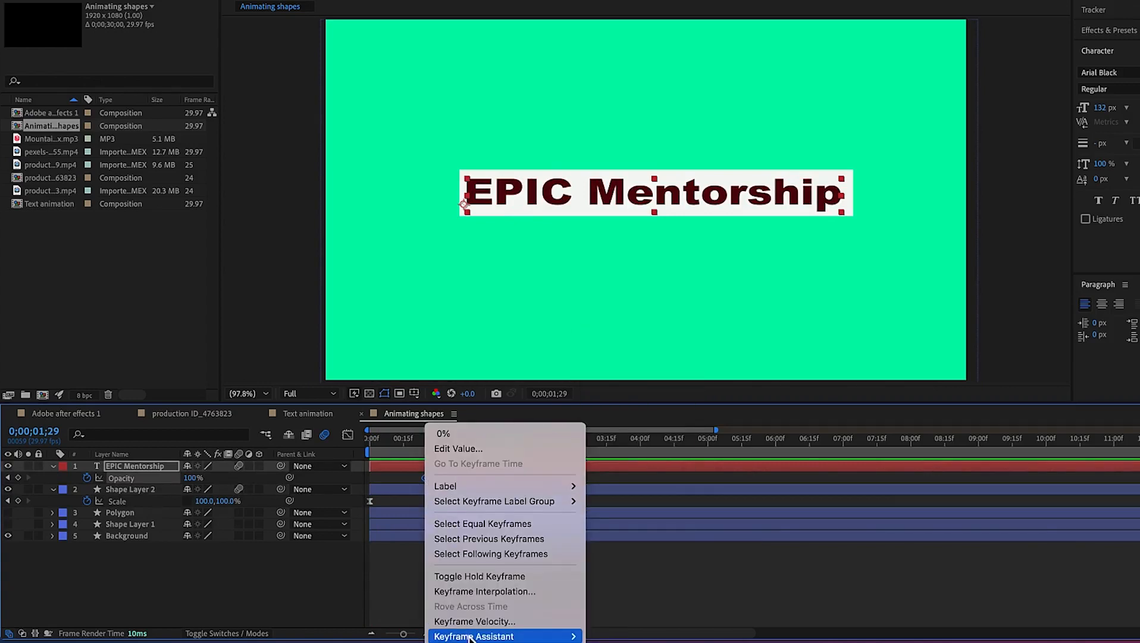
mouse_move(470, 636)
click(646, 546)
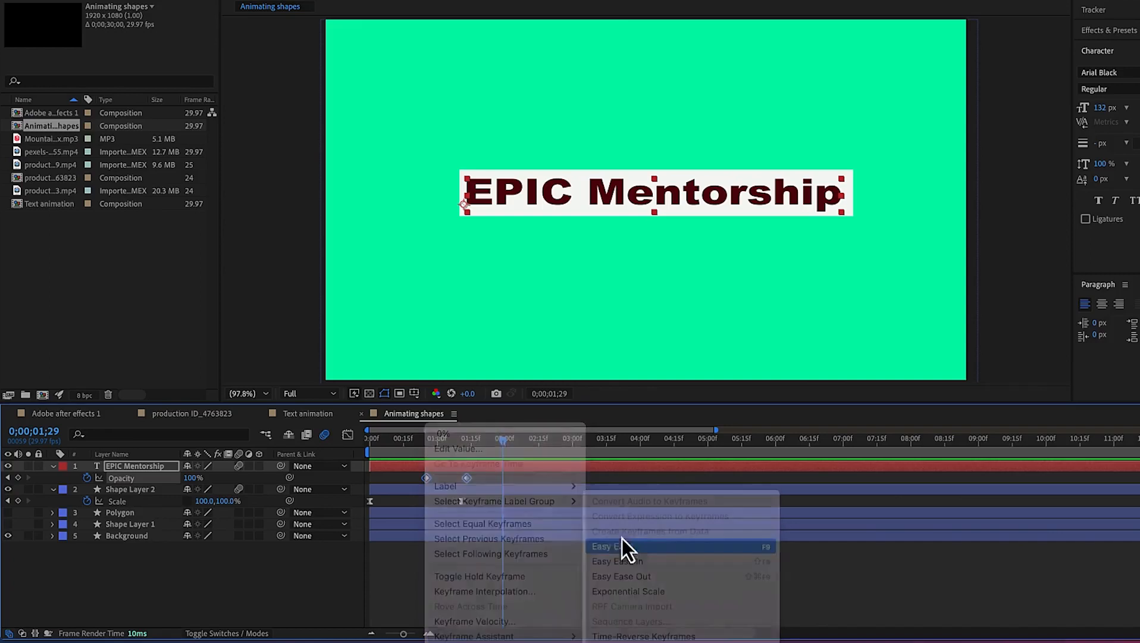
click(346, 435)
drag(514, 613, 416, 462)
drag(462, 596, 424, 597)
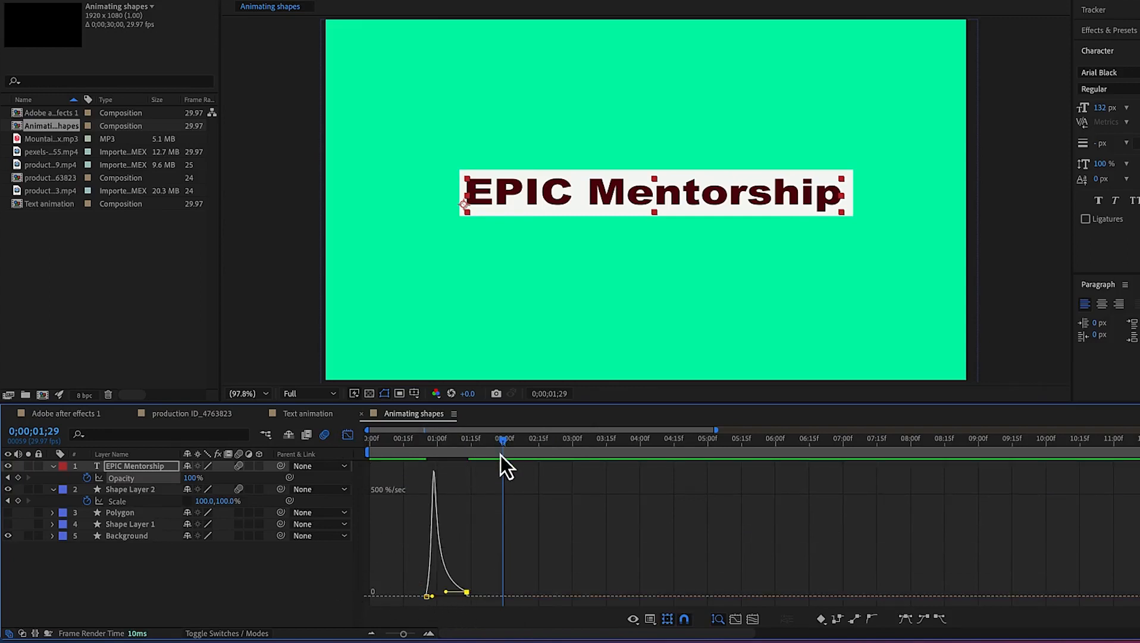
Preview the animation from the start
key(Home)
key(space)
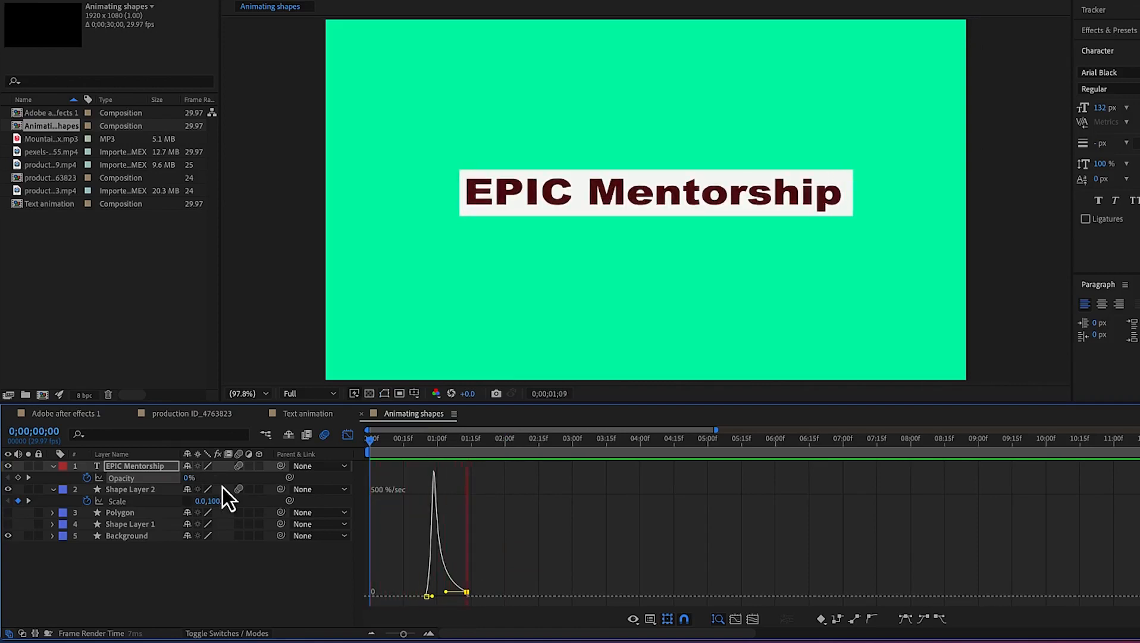
key(space)
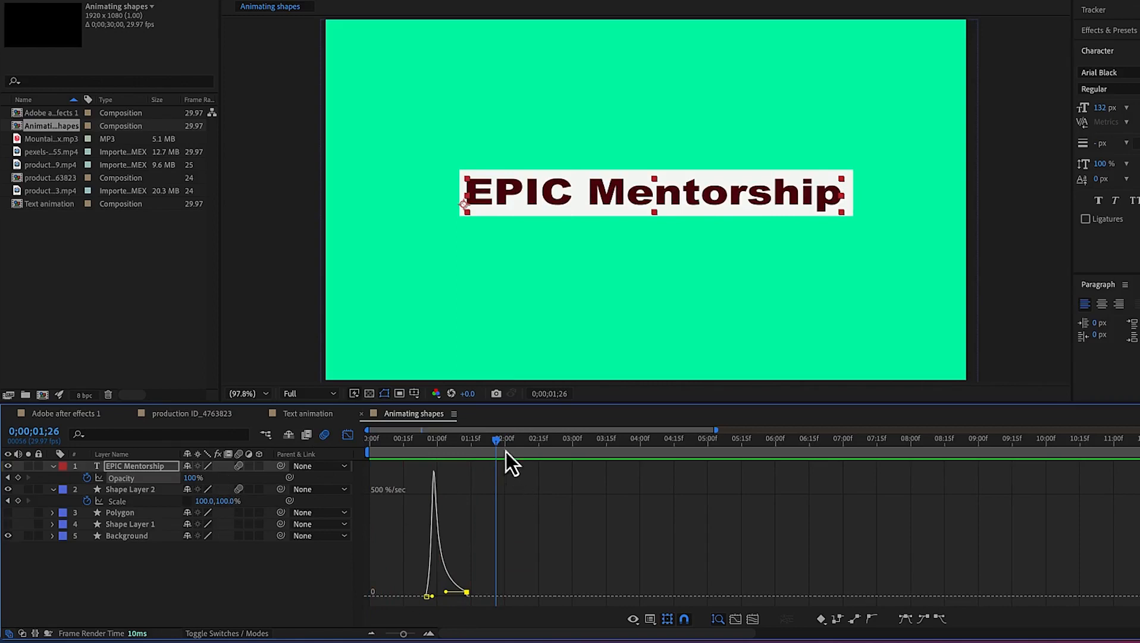
key(Home)
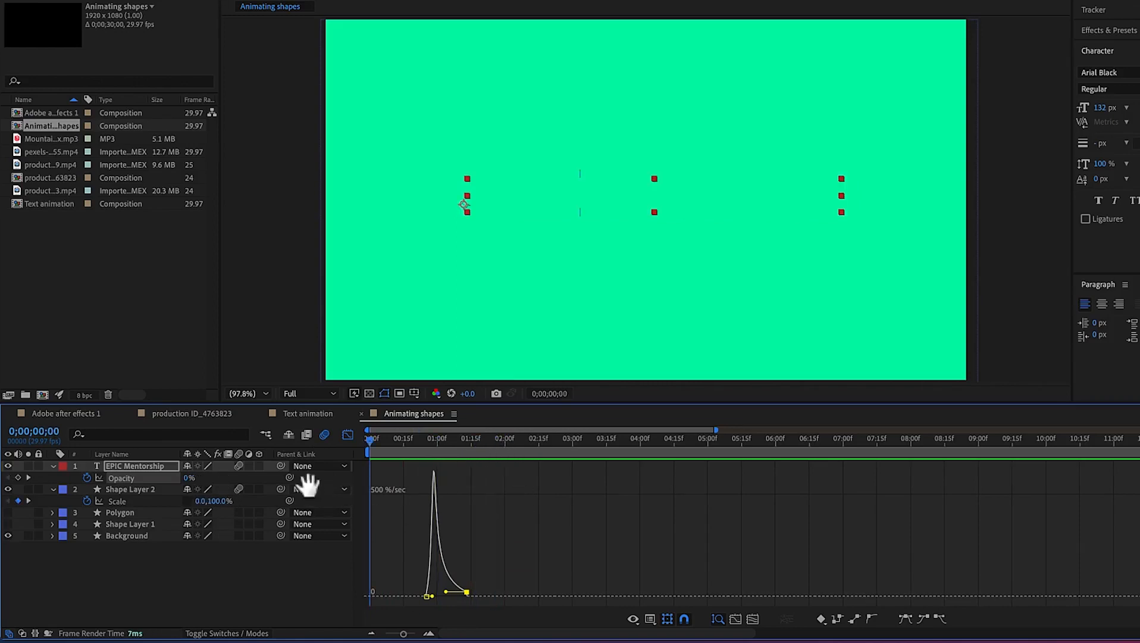
key(space)
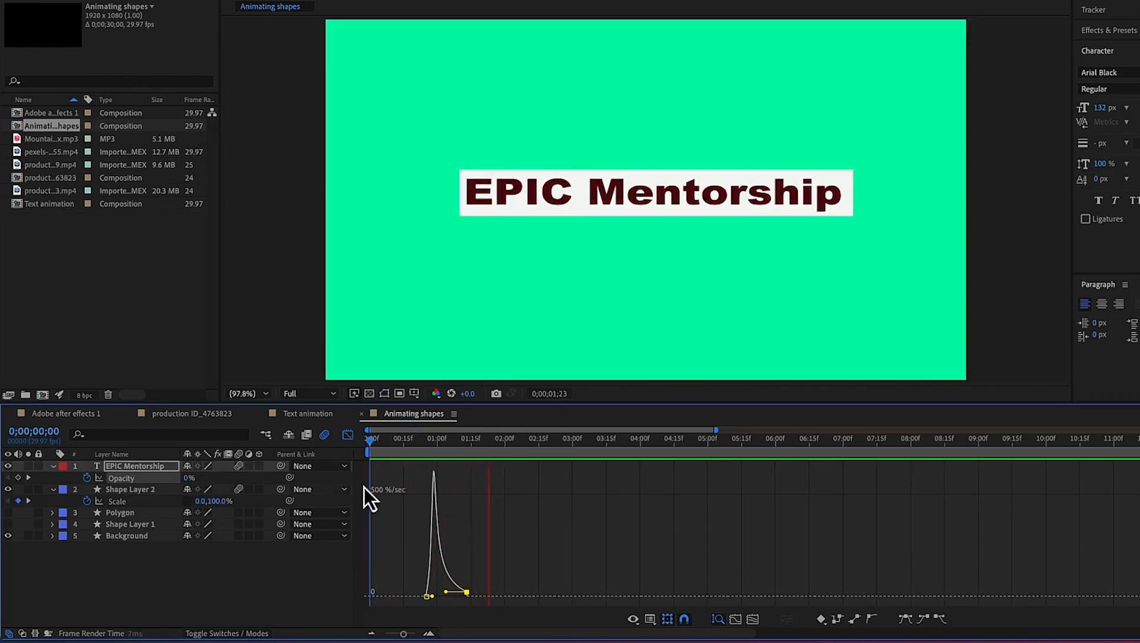
key(space)
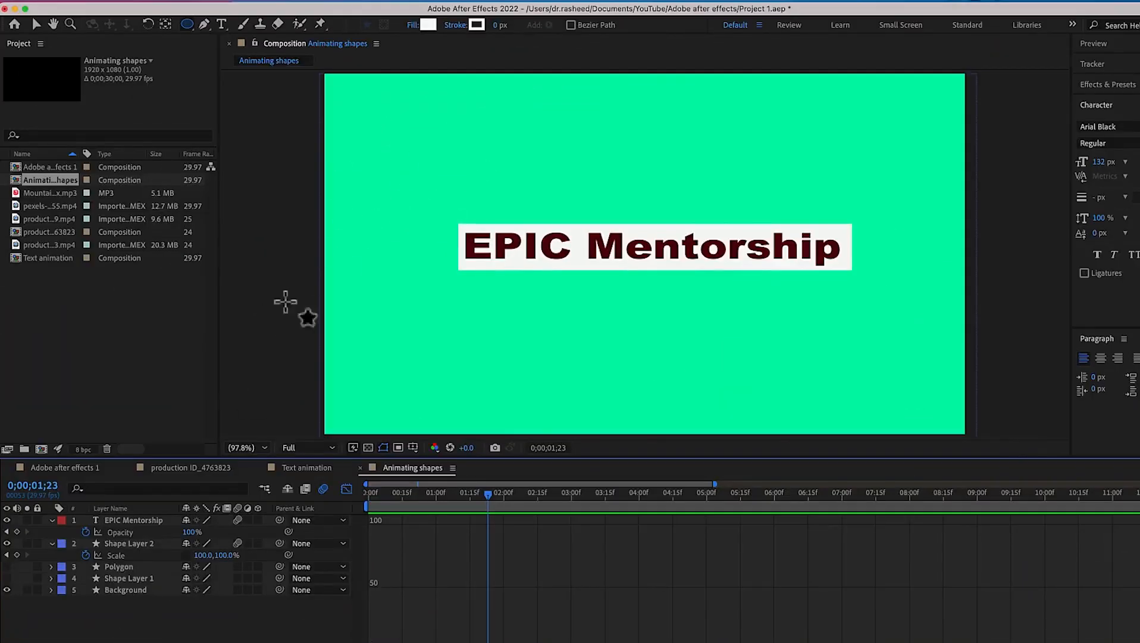
Draw a small ellipse above the left part of the text with the Ellipse Tool
click(186, 28)
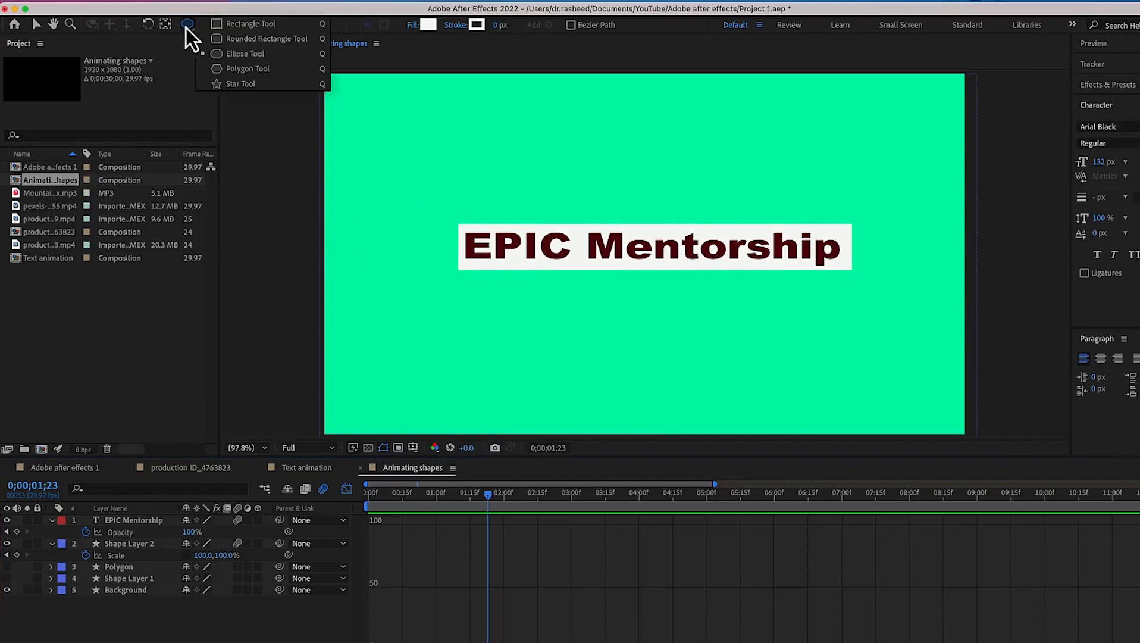
click(237, 59)
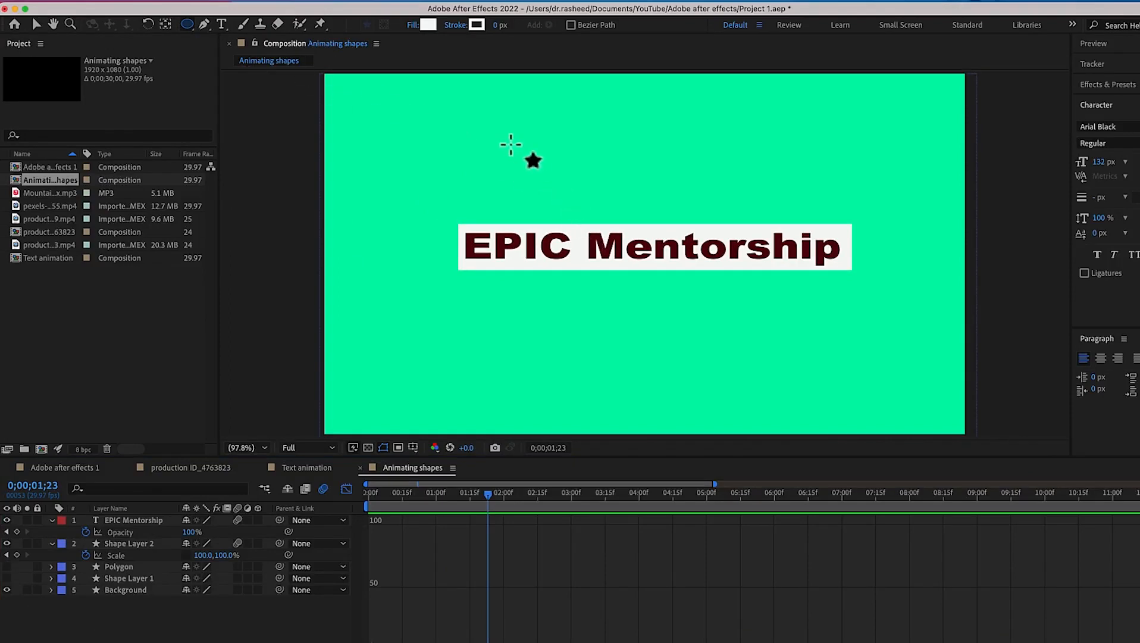
drag(518, 159, 578, 209)
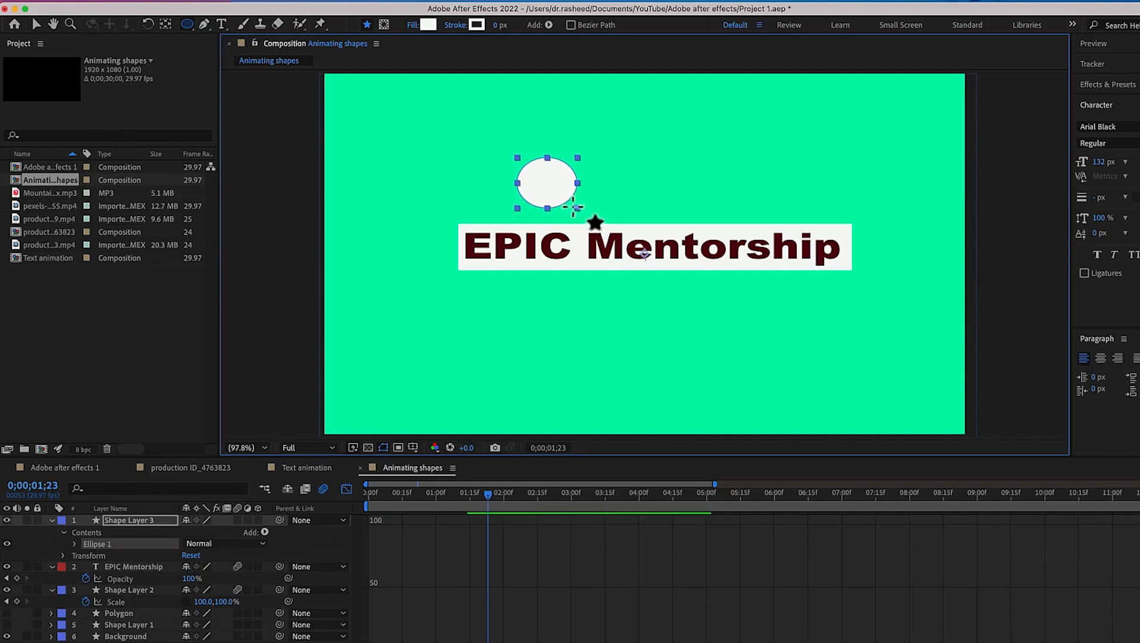
Set the ellipse's fill color to red DB1E19
click(430, 27)
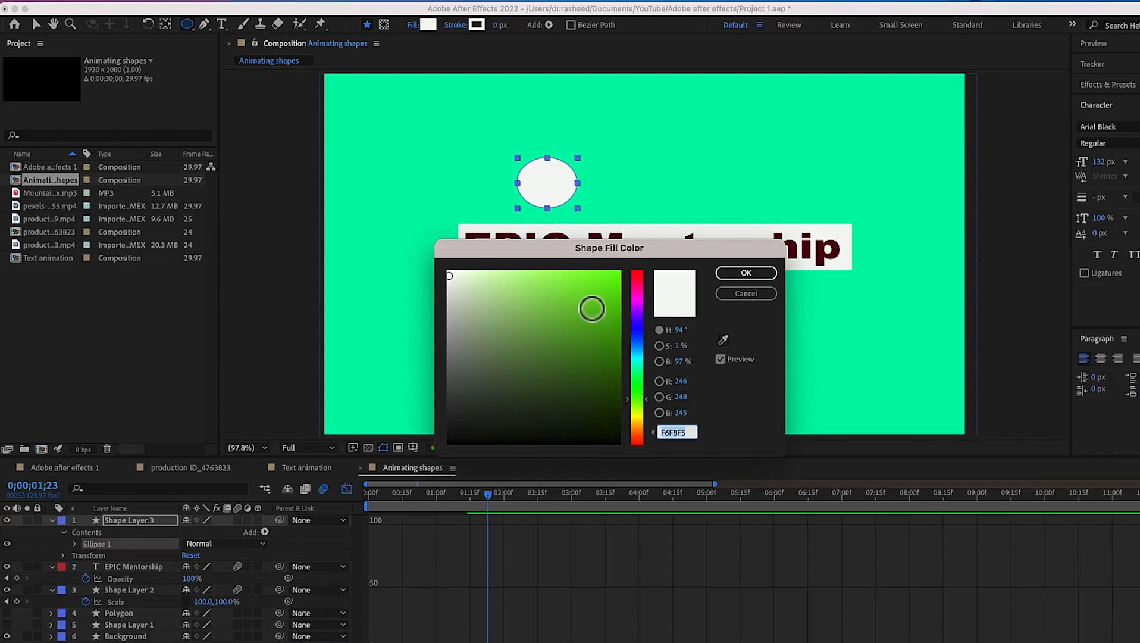
drag(637, 438, 638, 445)
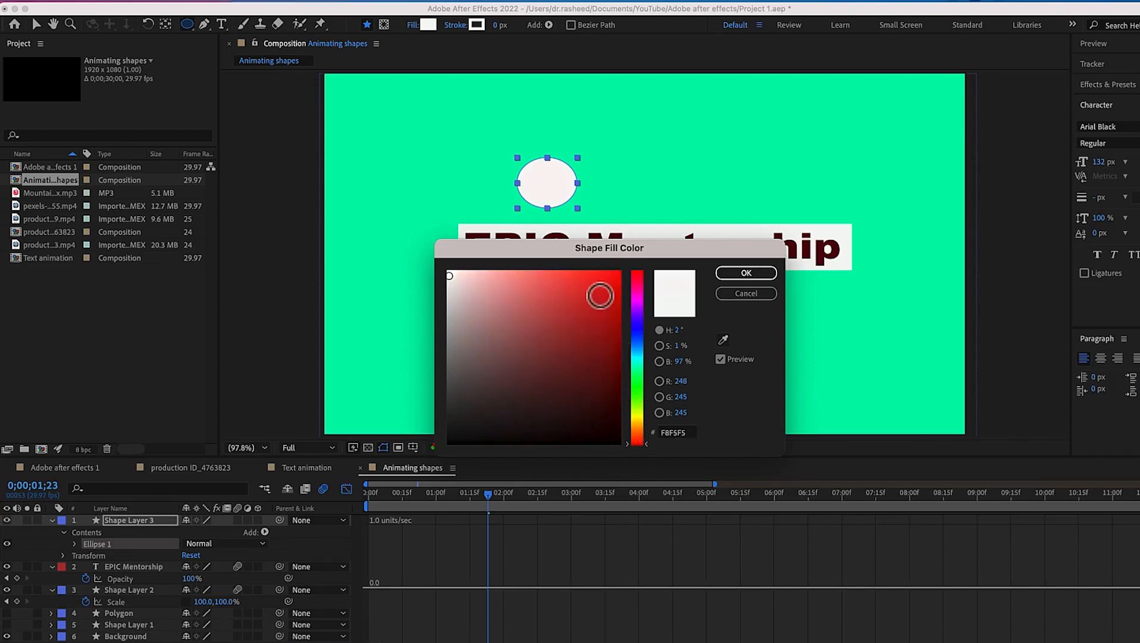
click(601, 296)
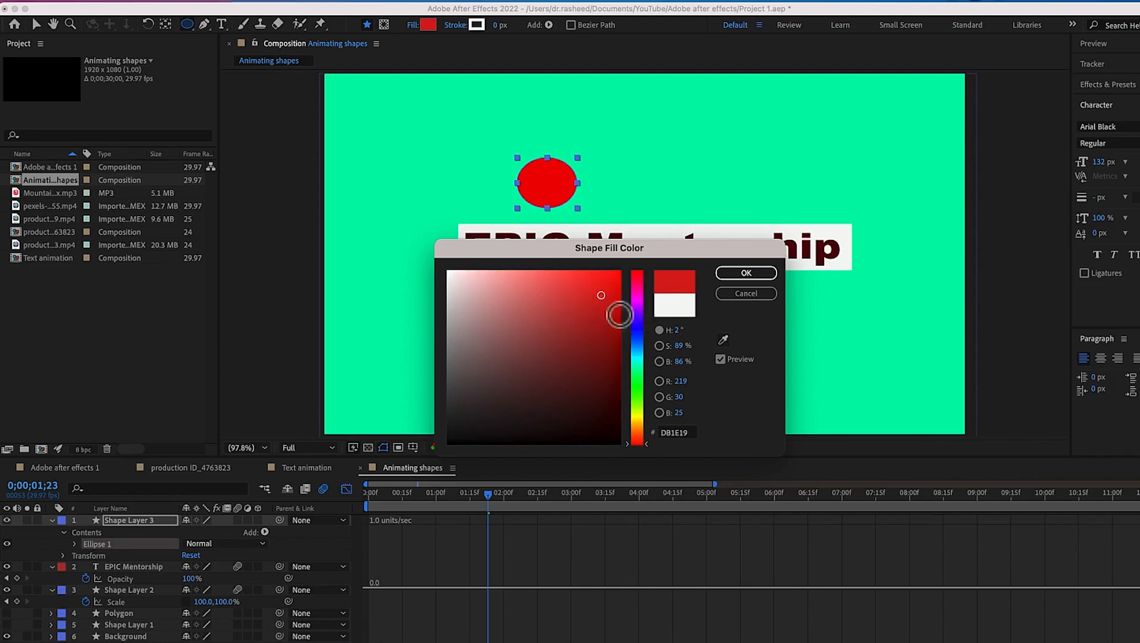
click(738, 272)
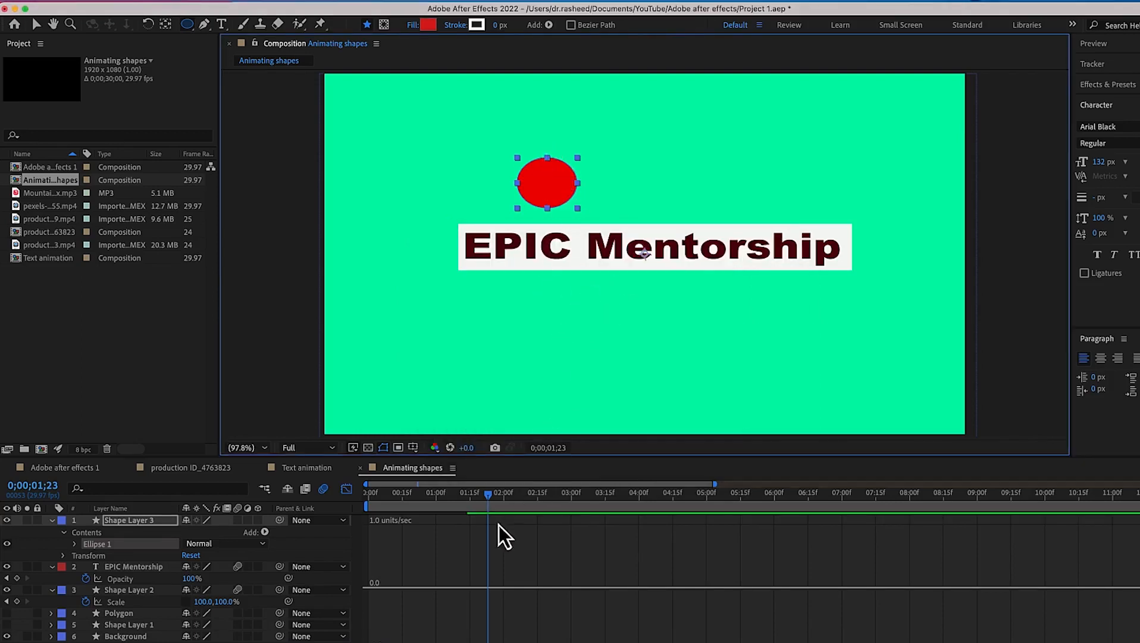
Leave the Graph Editor and move the red ellipse so it sits centered above the text
click(347, 489)
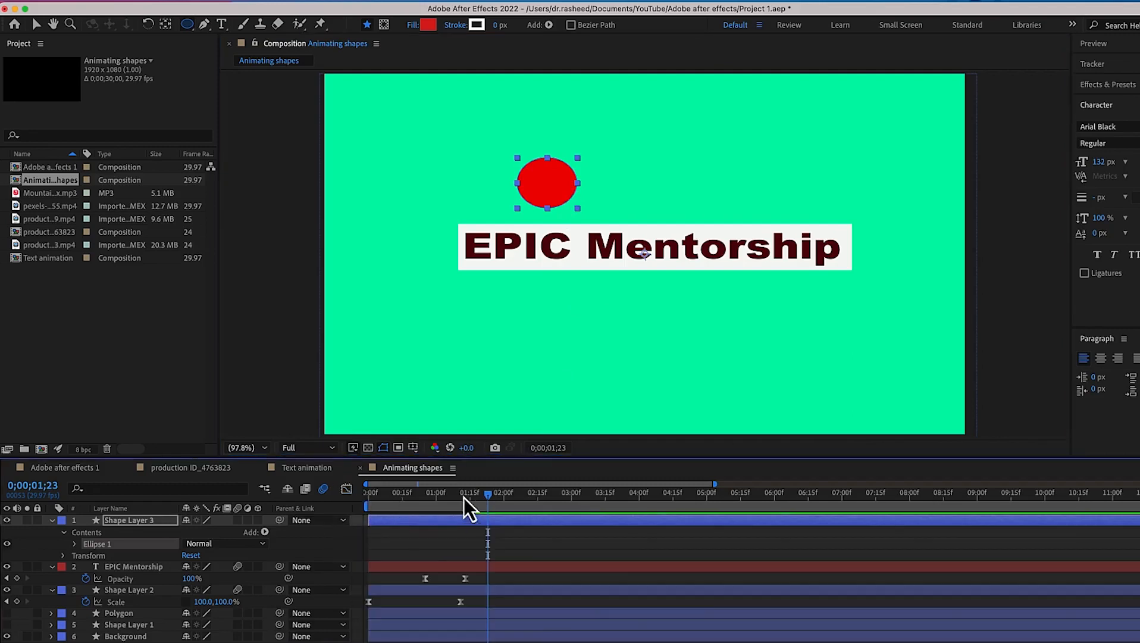
click(484, 499)
drag(427, 509, 316, 508)
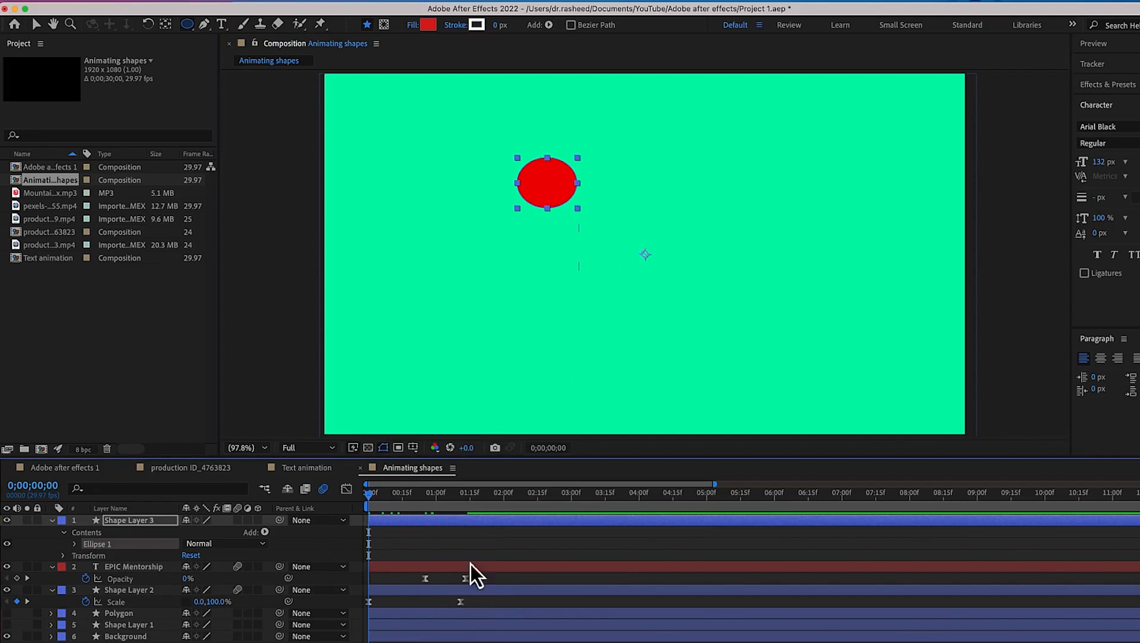
drag(370, 500, 455, 507)
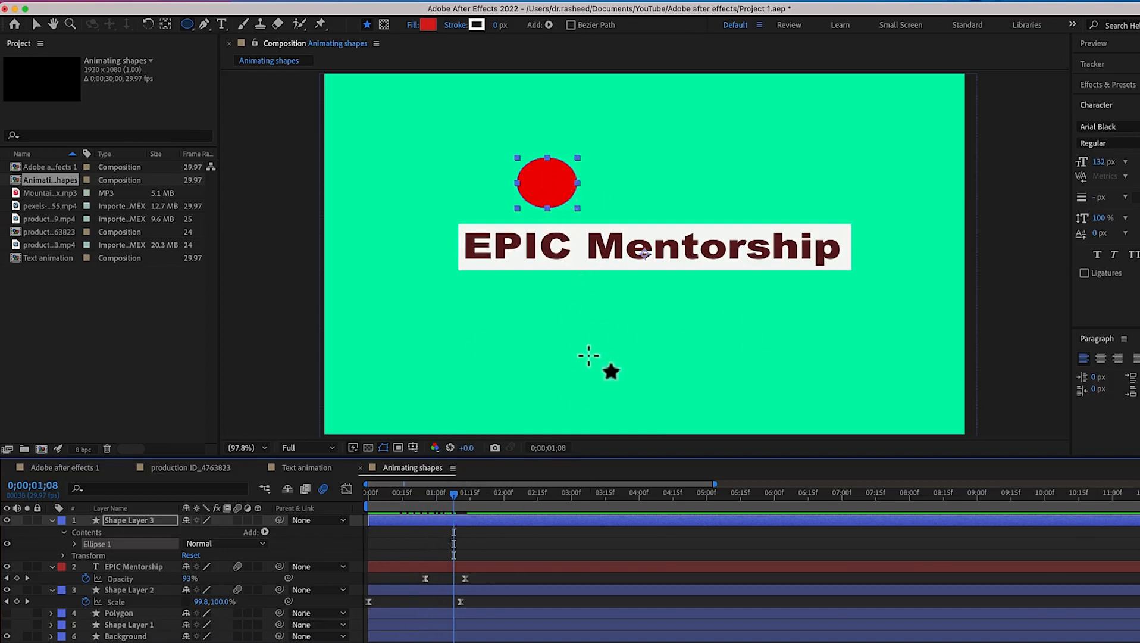
key(v)
drag(551, 194, 651, 210)
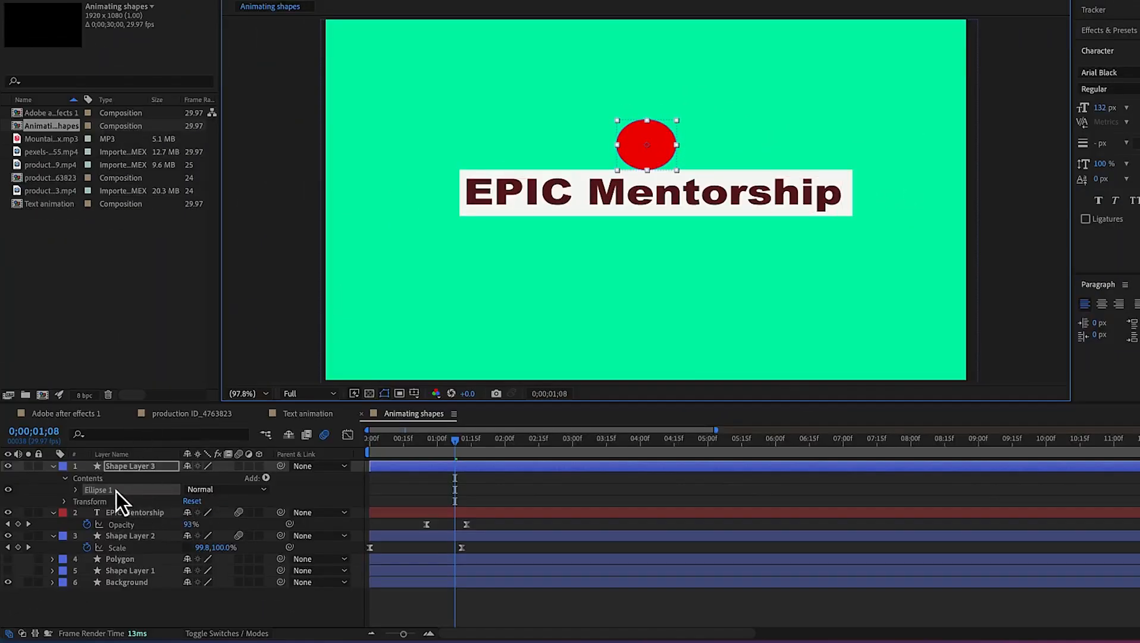
Start position keyframing for the ellipse layer at 0;00;01;08 and move the ellipse off-screen to the upper left
click(120, 469)
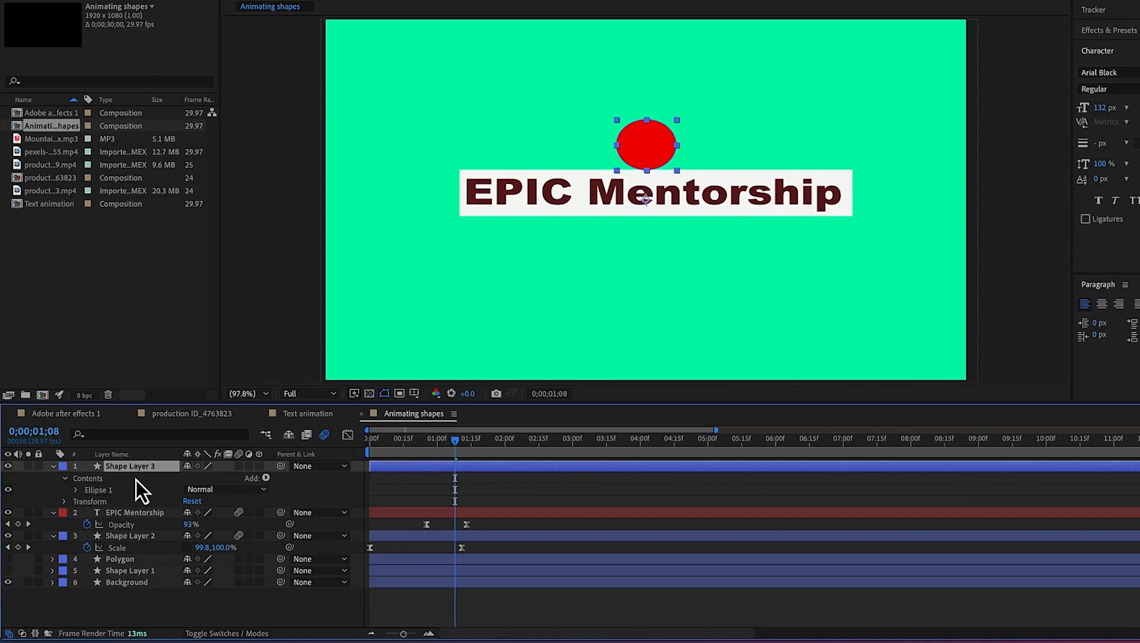
key(p)
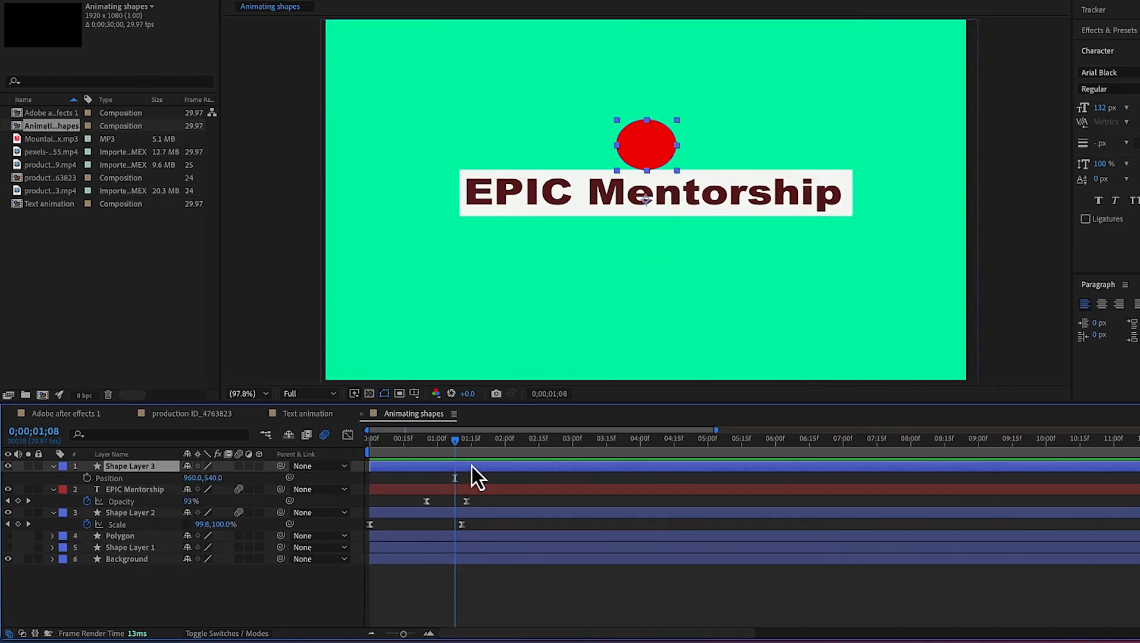
click(89, 481)
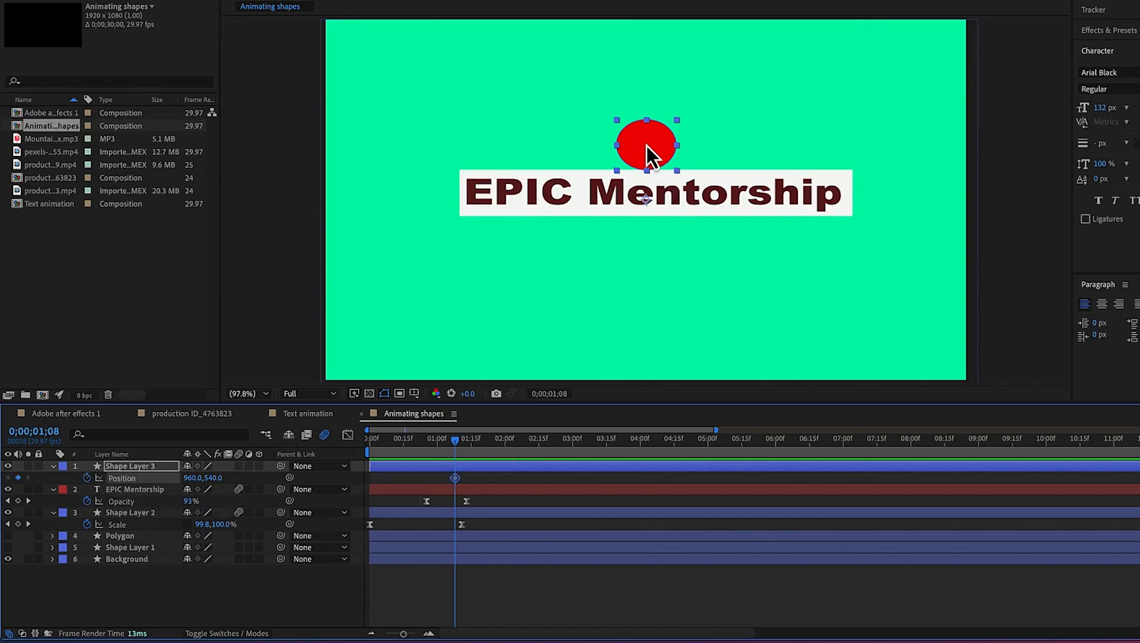
drag(646, 145, 276, 42)
Keyframe the ellipse above the text center at 0;00;01;14, then off-screen upper right at 0;00;01;19
drag(457, 445, 470, 448)
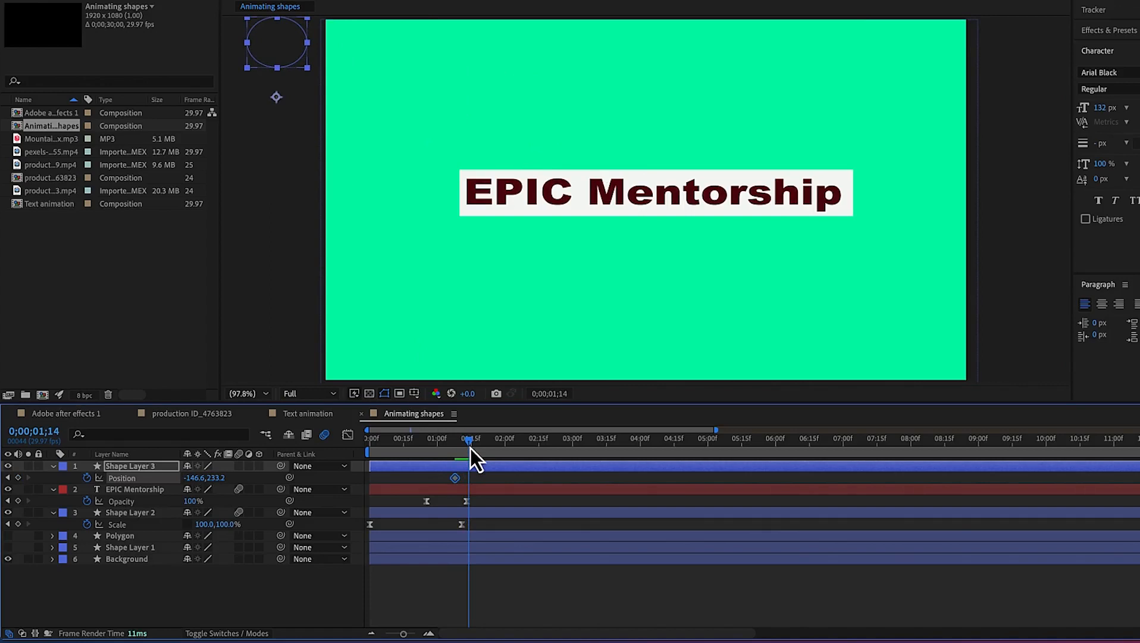
drag(284, 55, 653, 141)
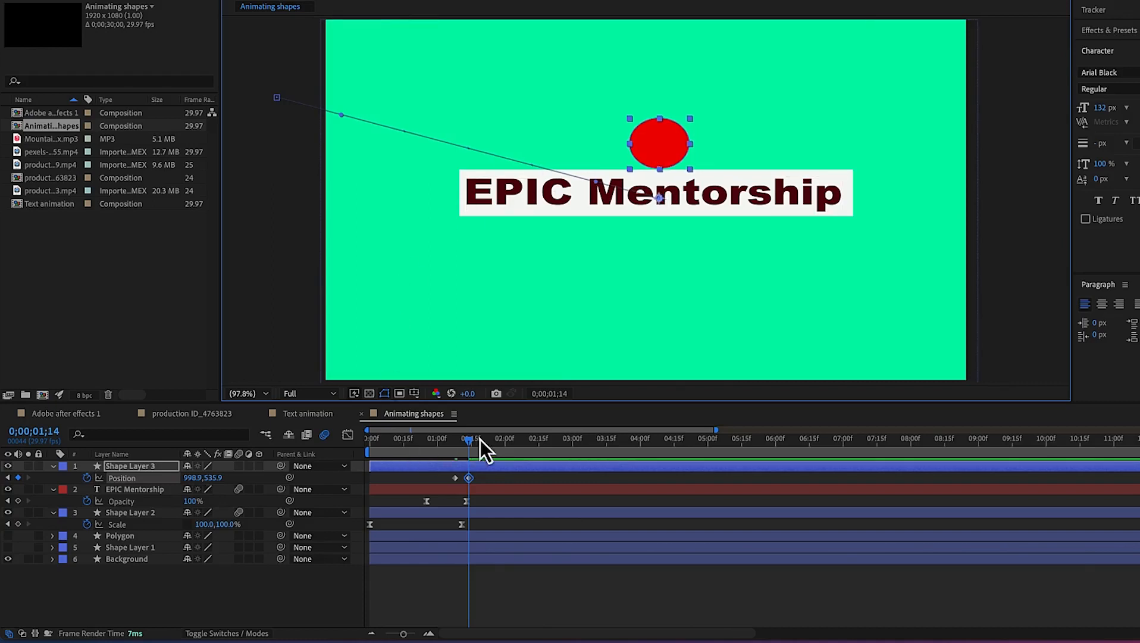
drag(472, 444, 484, 447)
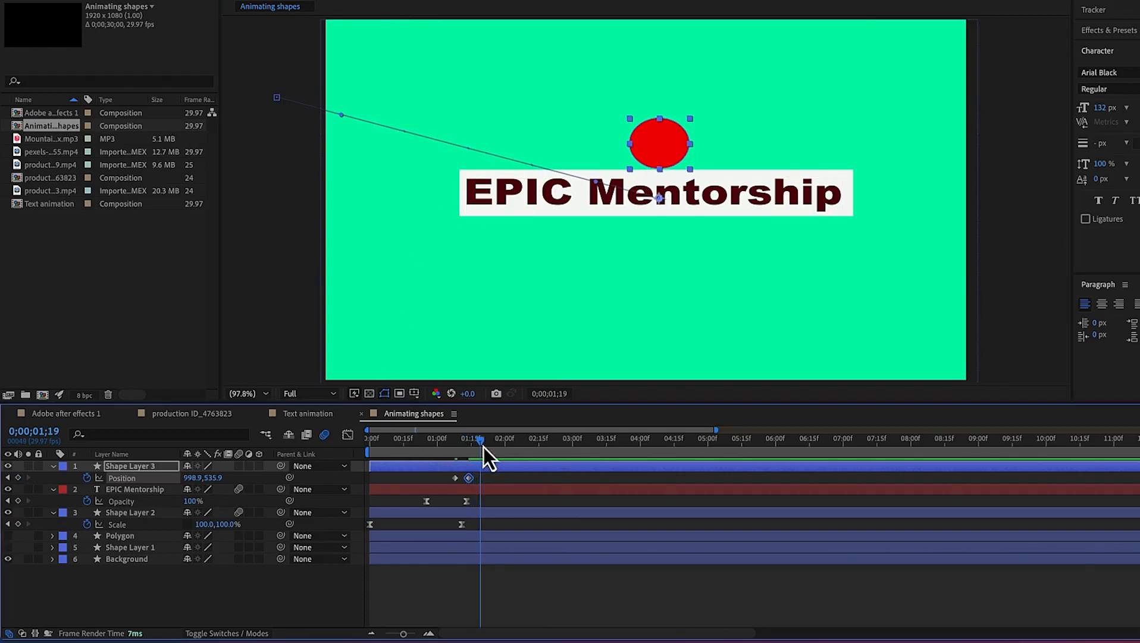
drag(666, 156, 1028, 27)
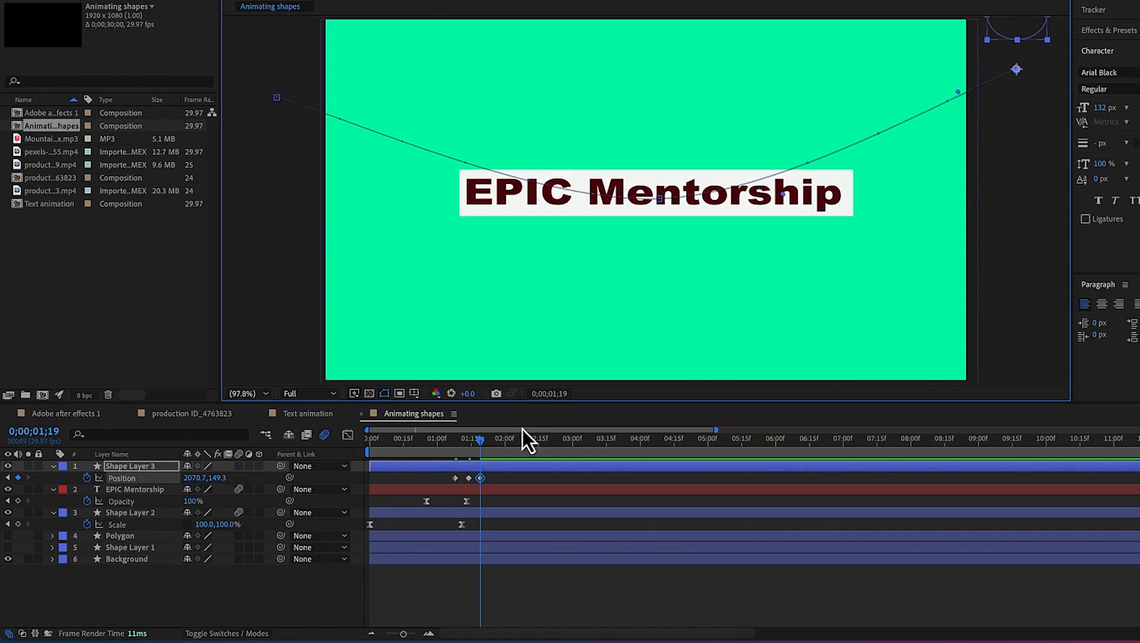
Preview the animation and adjust the spacing of the ellipse's three position keyframes
drag(481, 442, 436, 443)
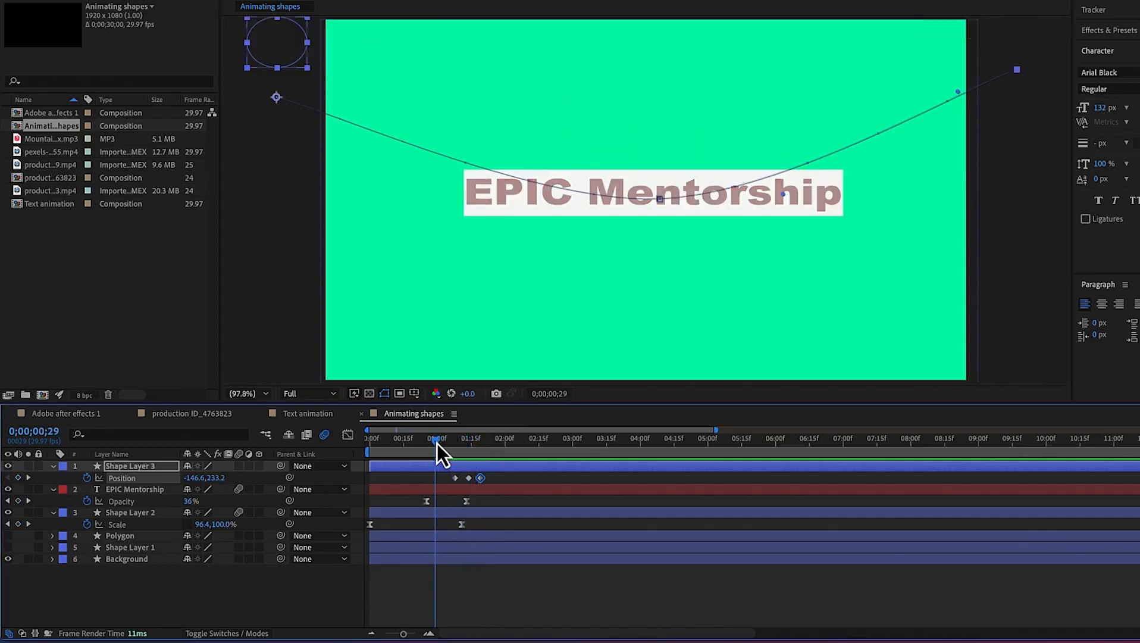
key(space)
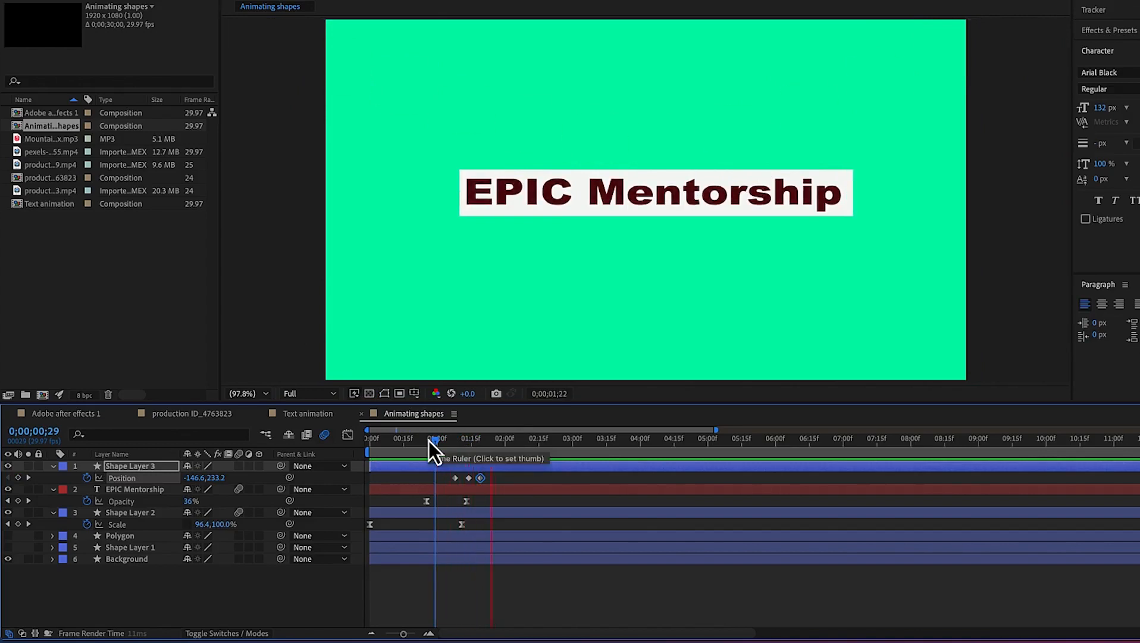
key(space)
mouse_move(483, 483)
mouse_down()
mouse_move(447, 481)
mouse_move(493, 482)
mouse_move(474, 480)
mouse_up()
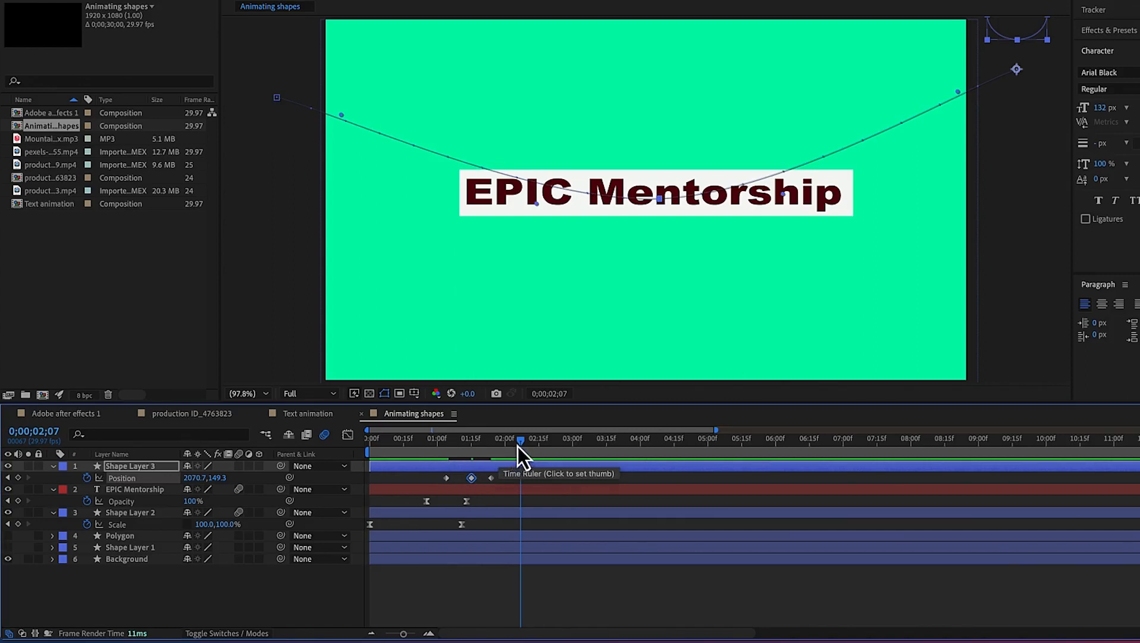
drag(518, 445, 392, 436)
key(space)
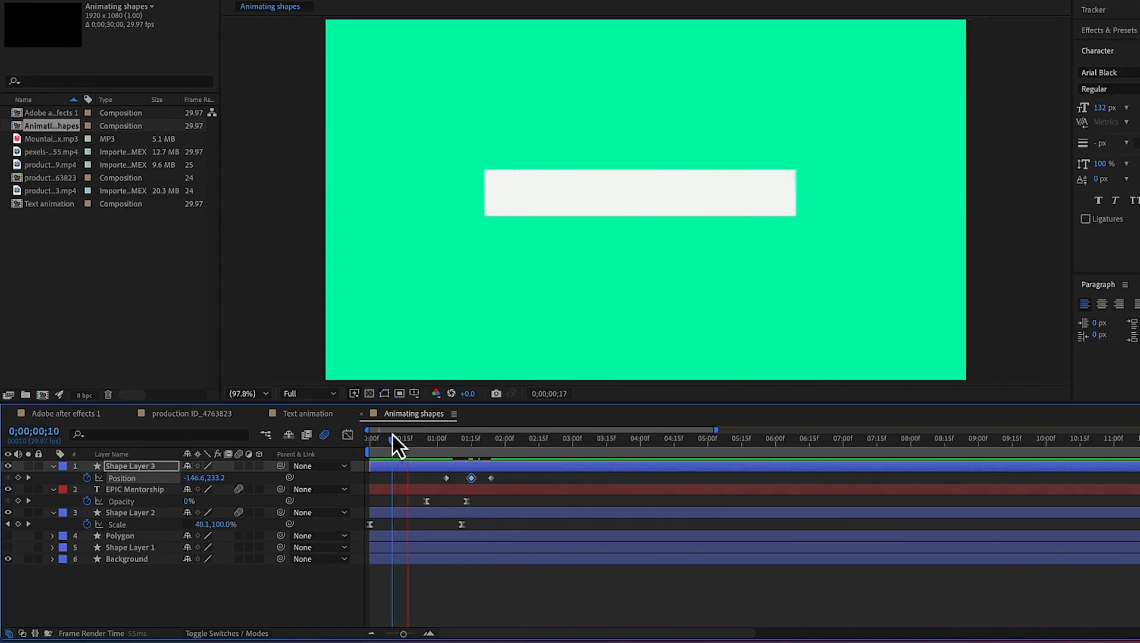
key(space)
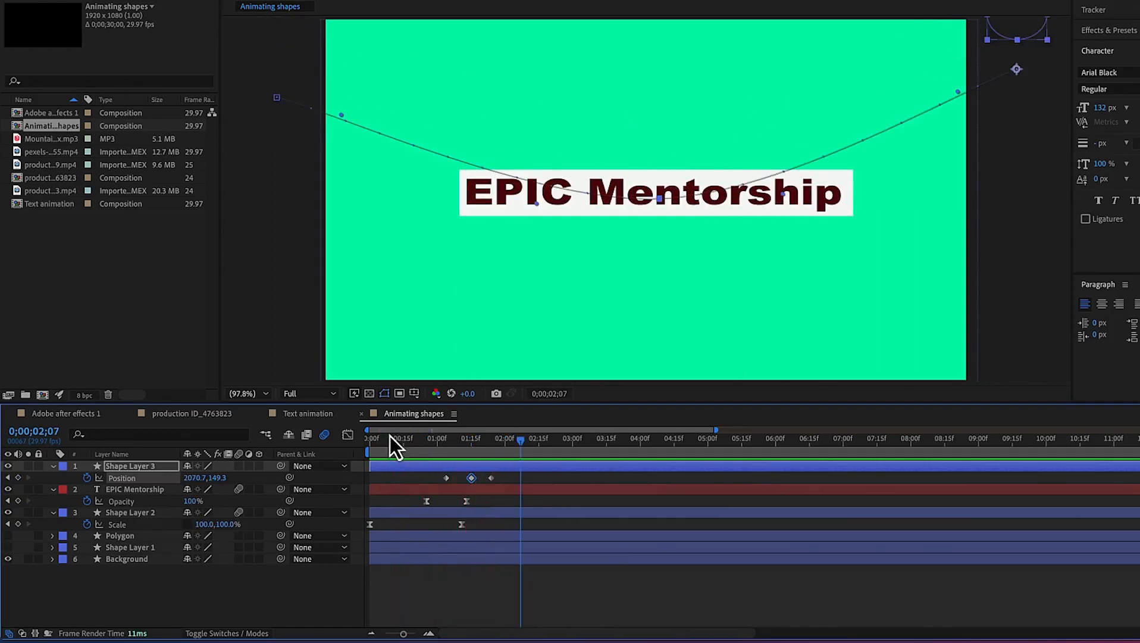
drag(447, 478, 464, 479)
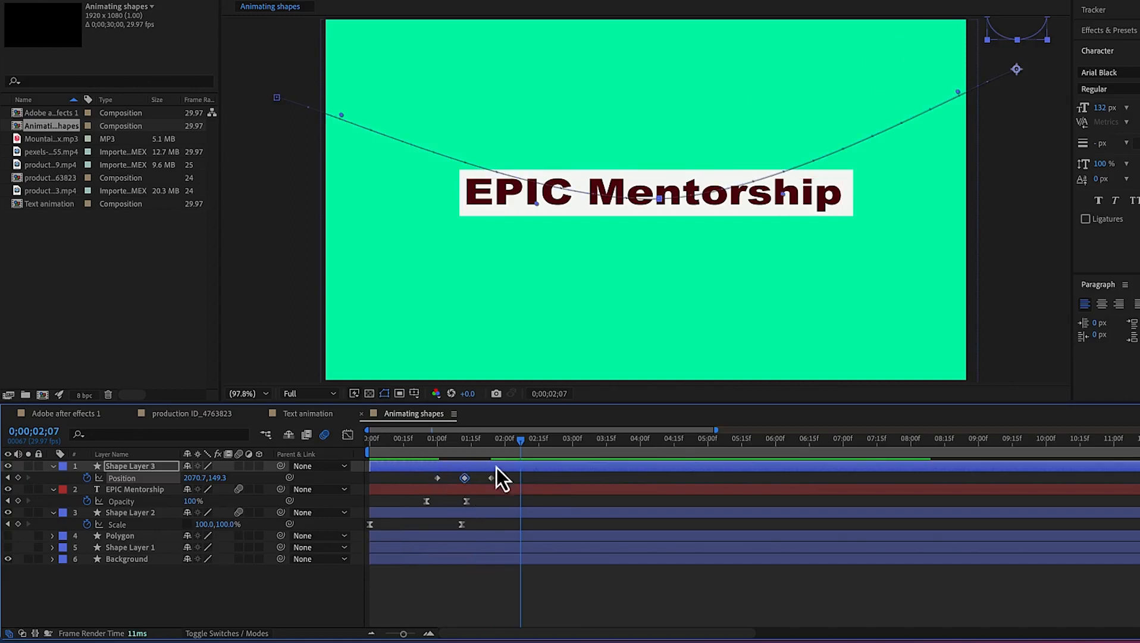
drag(519, 445, 412, 453)
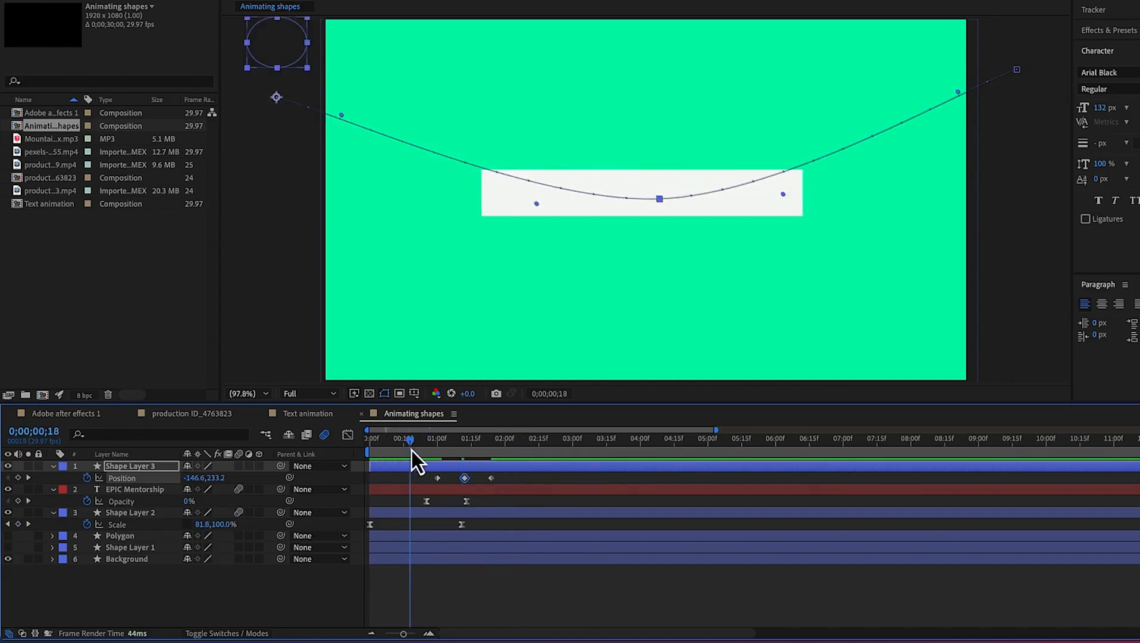
key(space)
key(space)
drag(498, 484, 470, 482)
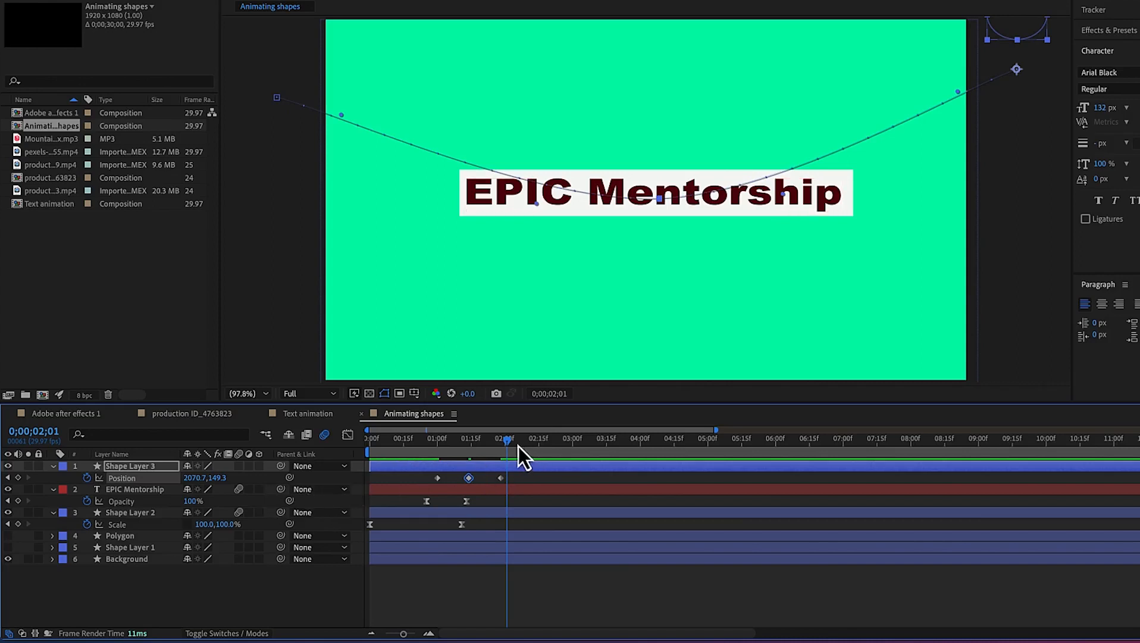
Enable motion blur for the ellipse's shape layer and preview the result
drag(505, 443, 453, 445)
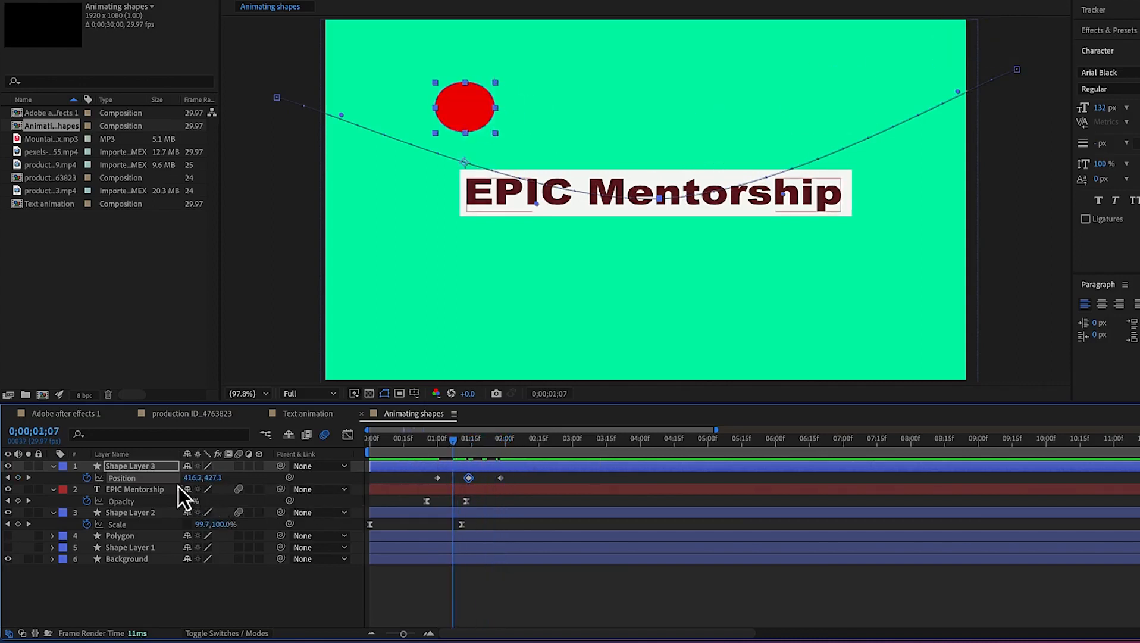
click(239, 467)
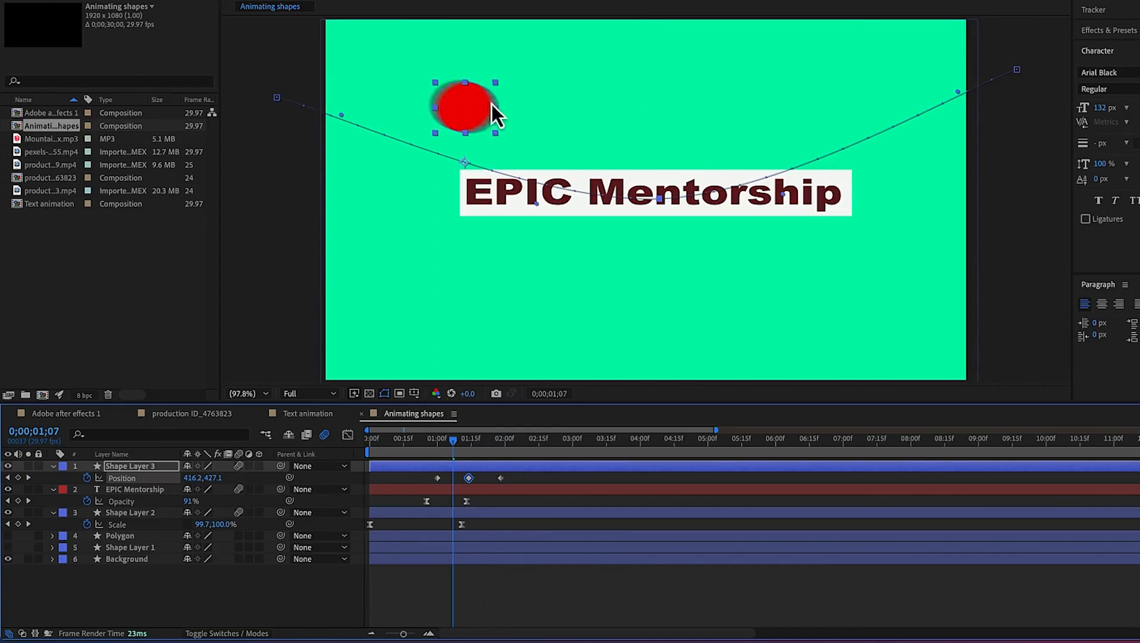
drag(451, 444, 431, 447)
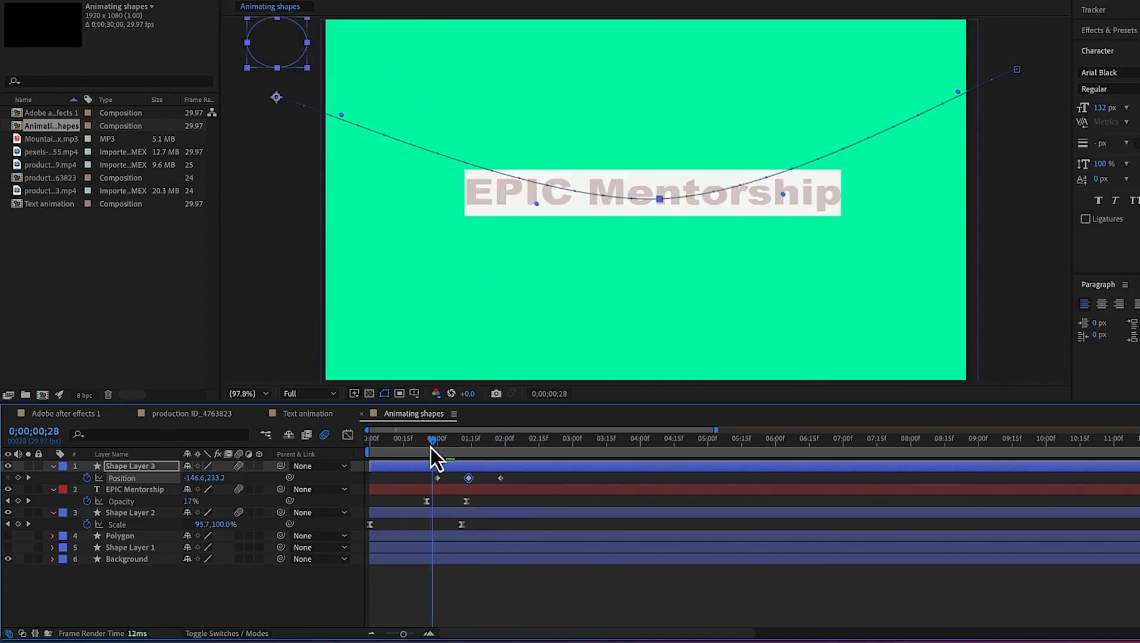
key(space)
key(space)
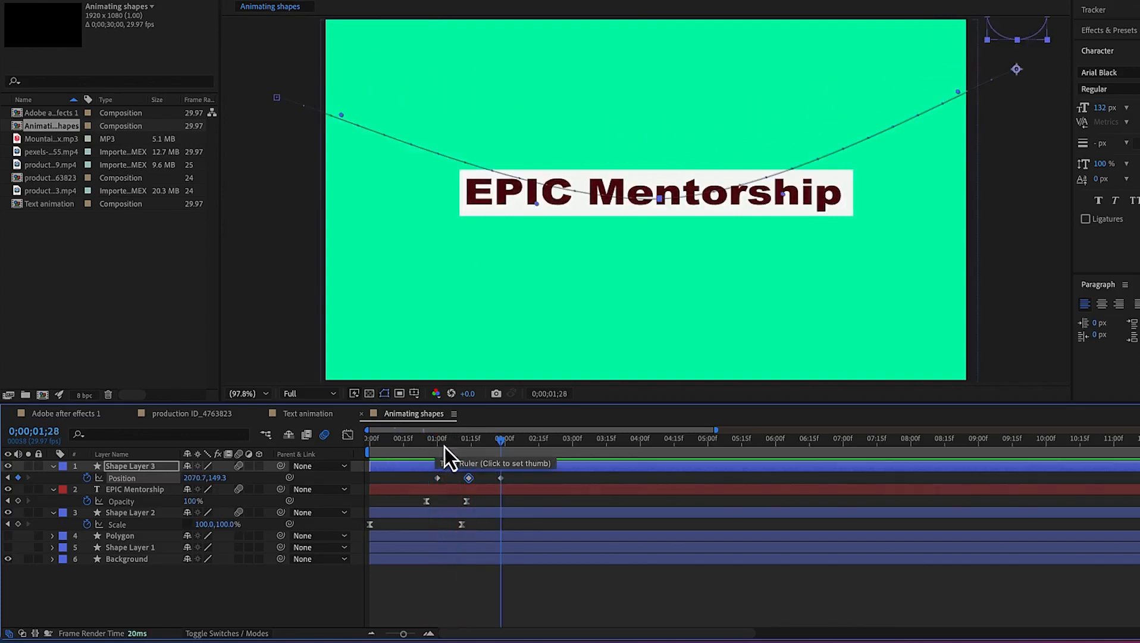
Select all three ellipse position keyframes and apply Easy Ease to them
drag(523, 479, 431, 476)
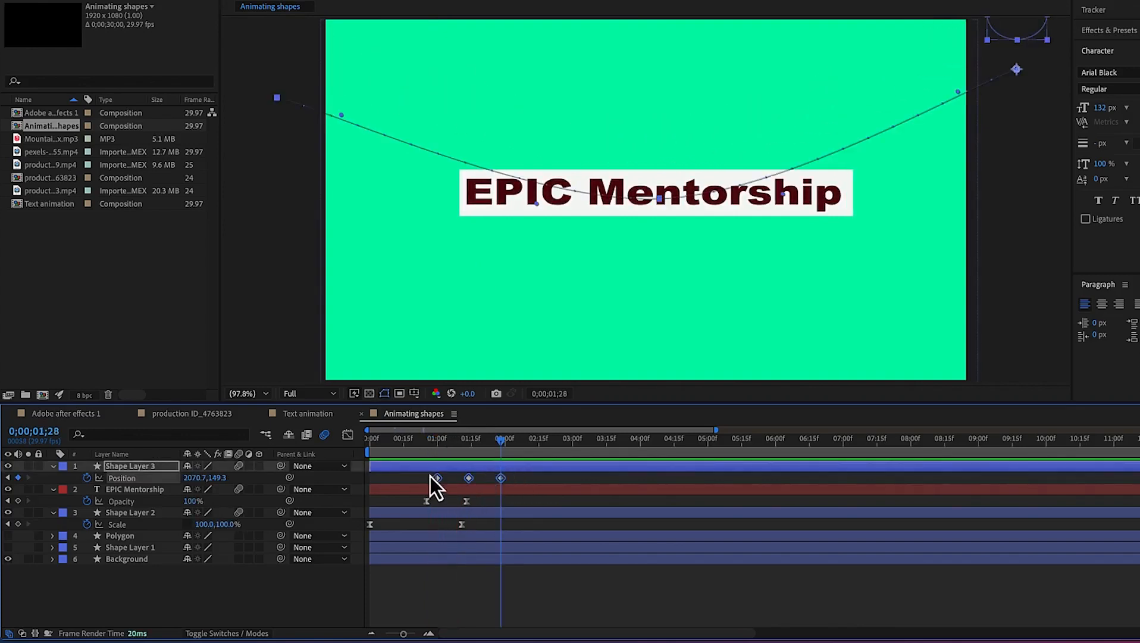
click(346, 436)
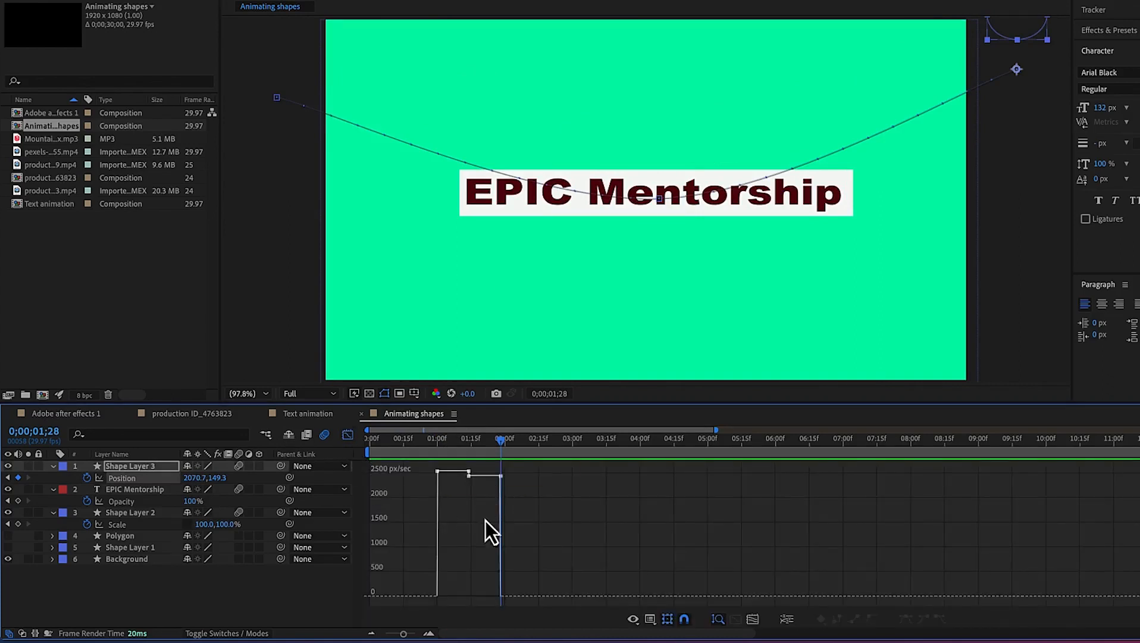
click(348, 435)
drag(524, 477, 398, 480)
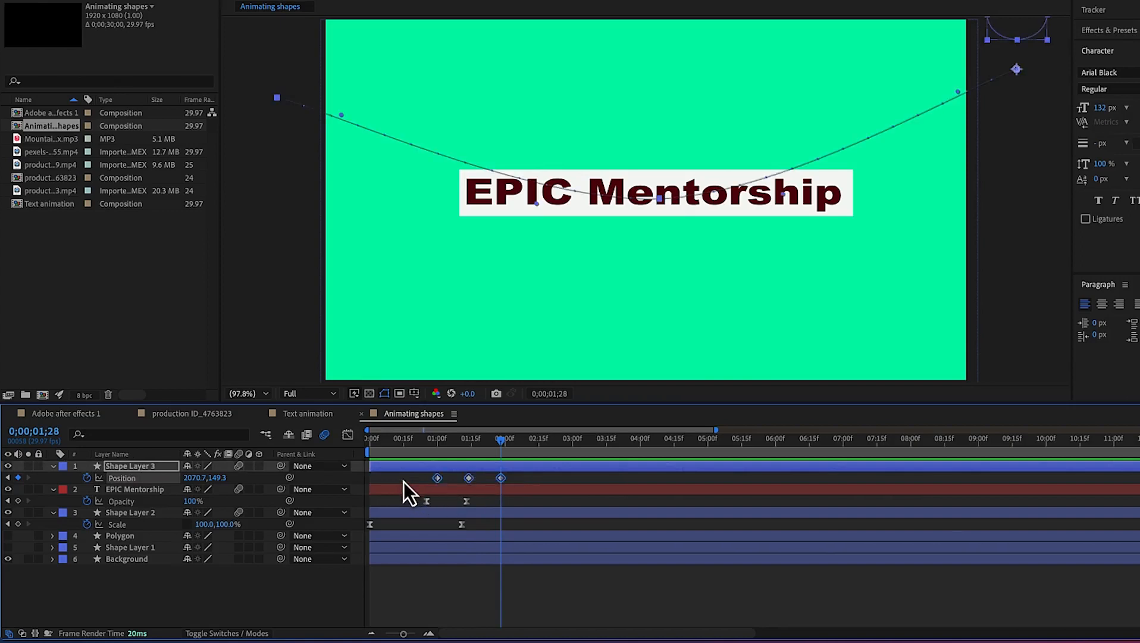
right_click(436, 483)
mouse_move(512, 636)
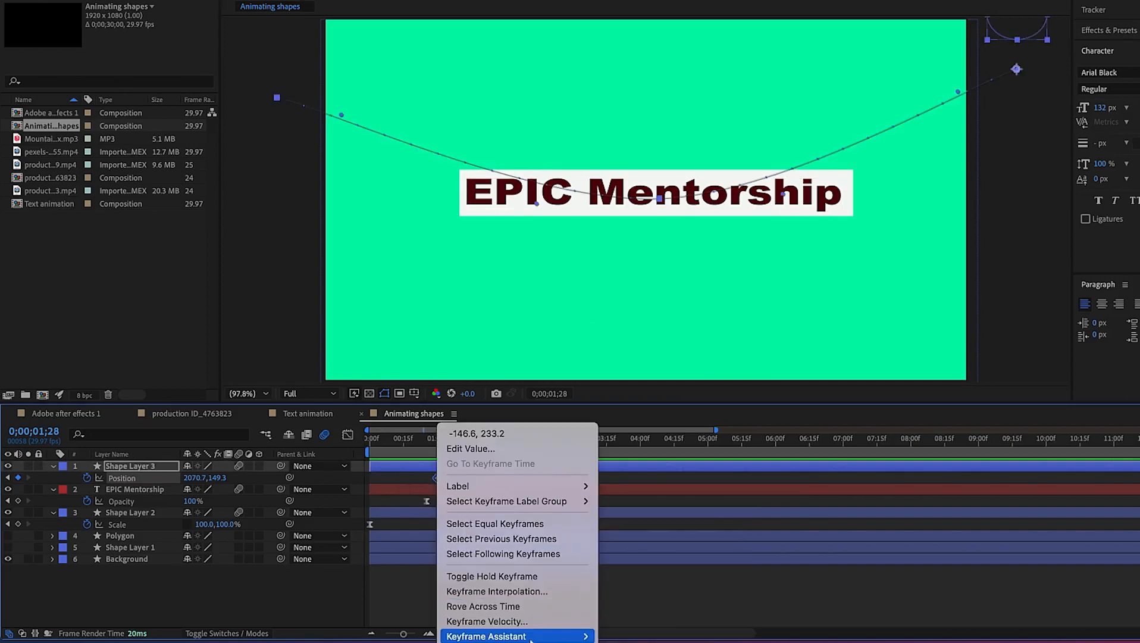
click(653, 547)
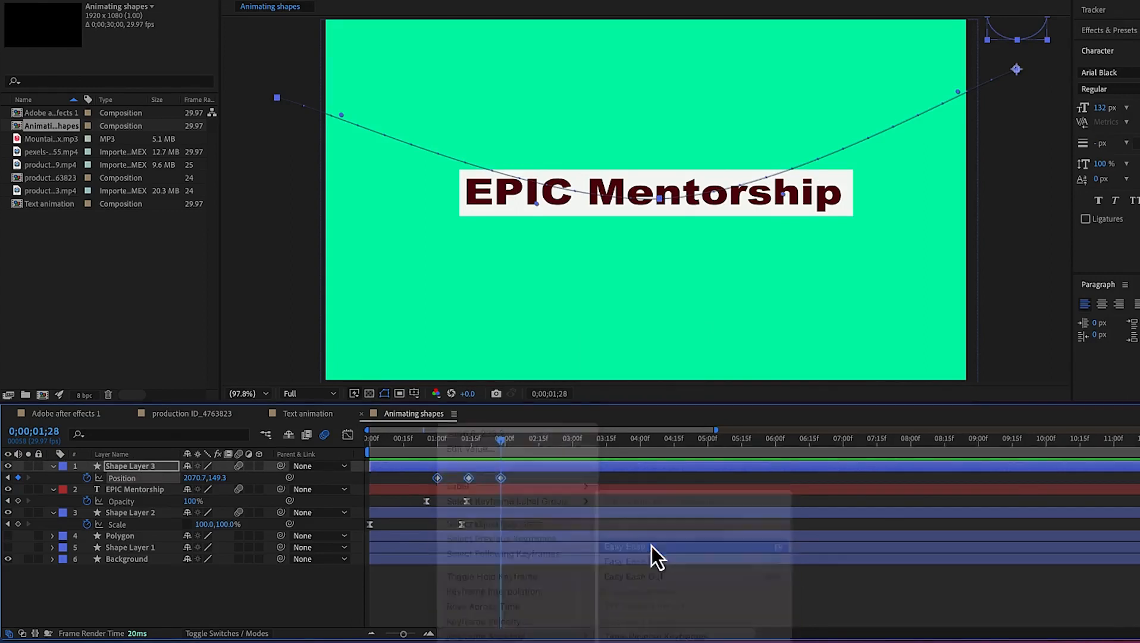
Reshape the ellipse's position speed curve in the Graph Editor into a single steep peak
click(348, 435)
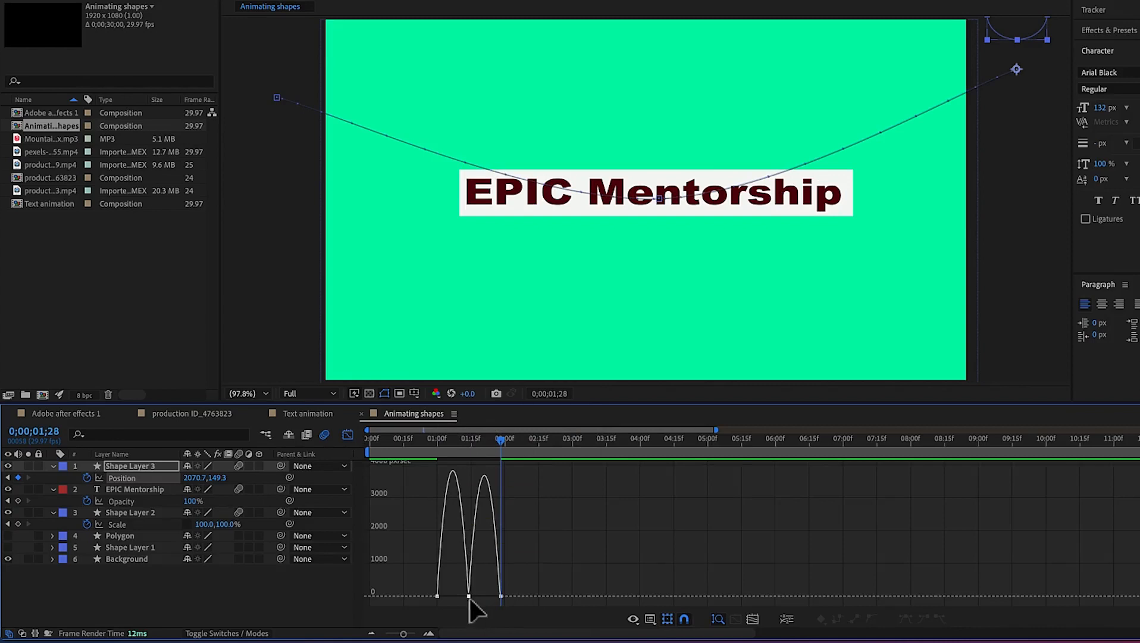
mouse_move(436, 596)
mouse_move(447, 477)
drag(503, 445, 505, 480)
click(468, 596)
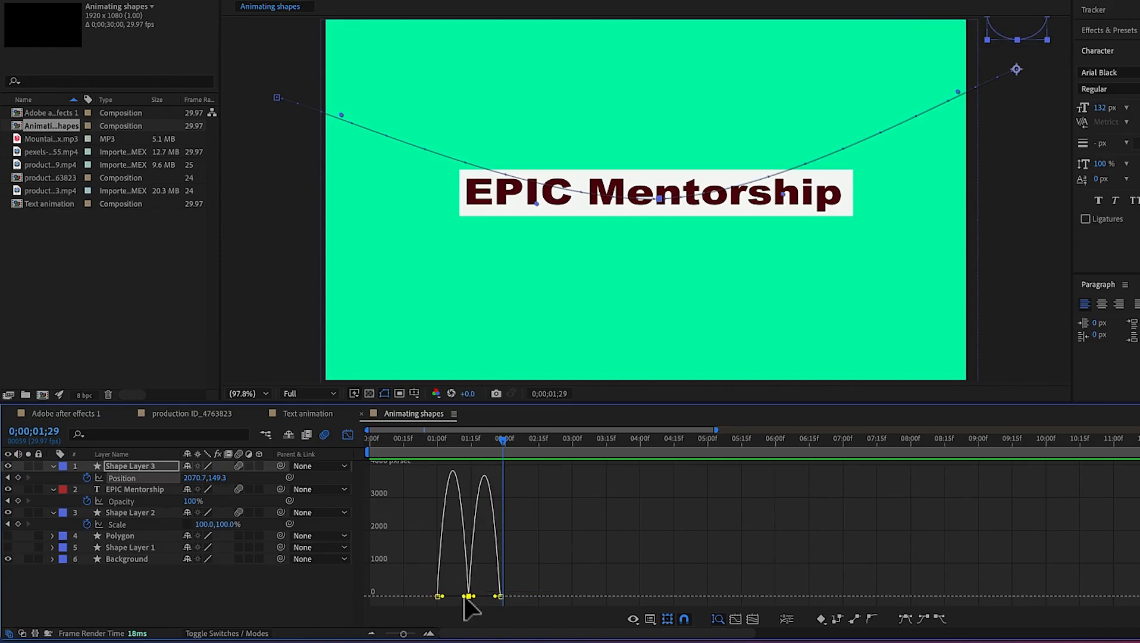
drag(468, 596, 473, 470)
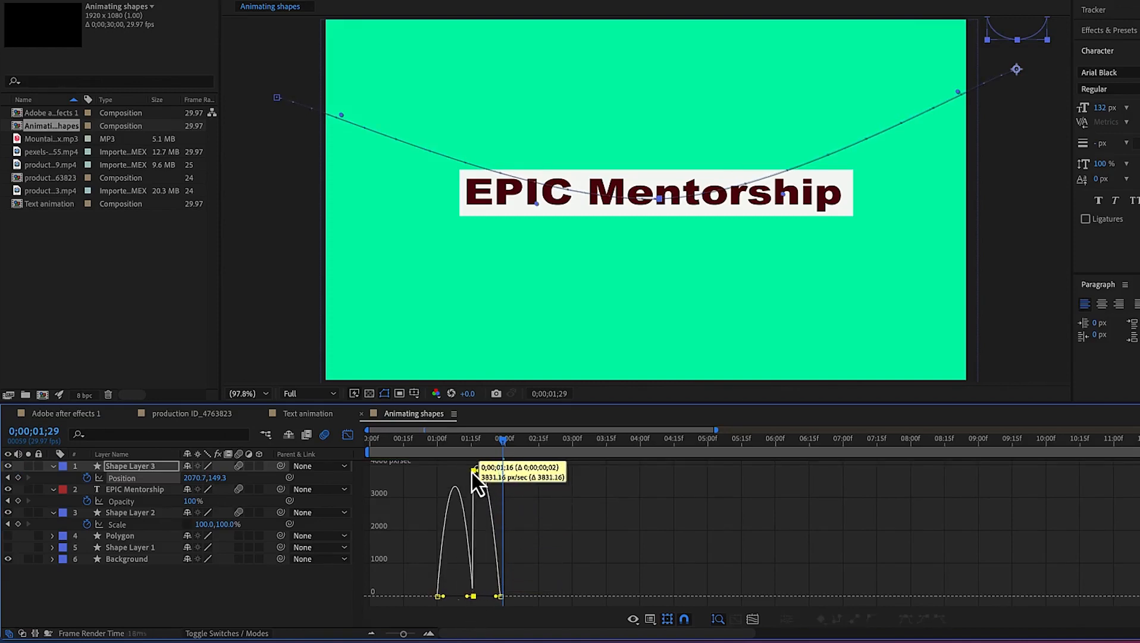
key(Delete)
drag(470, 597, 449, 477)
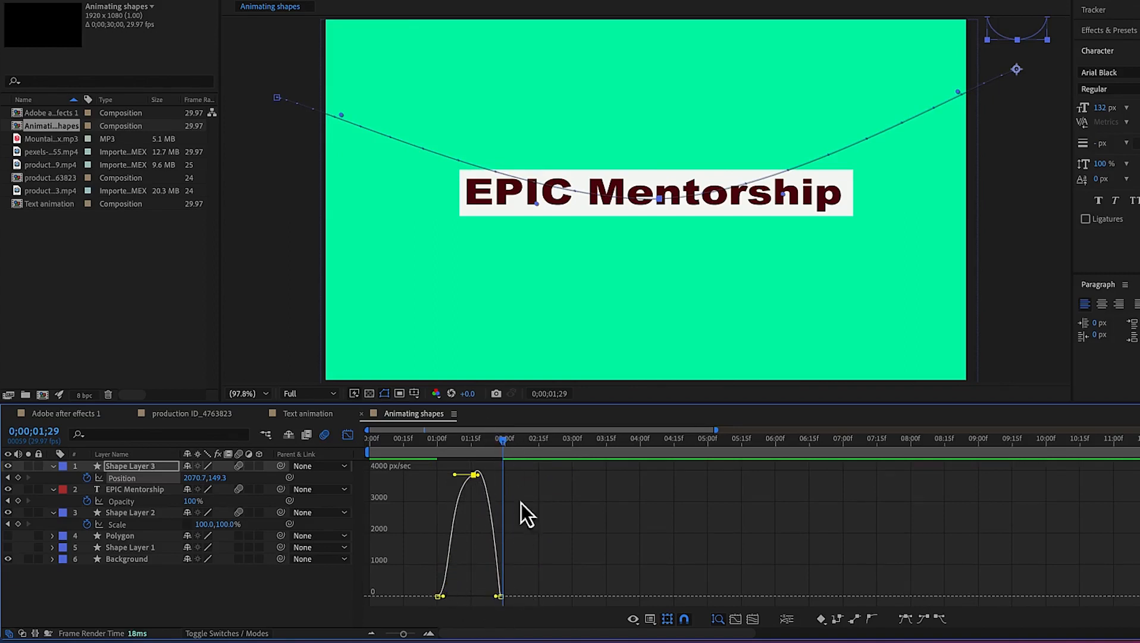
Preview the ellipse's animation from the start
drag(504, 440, 431, 457)
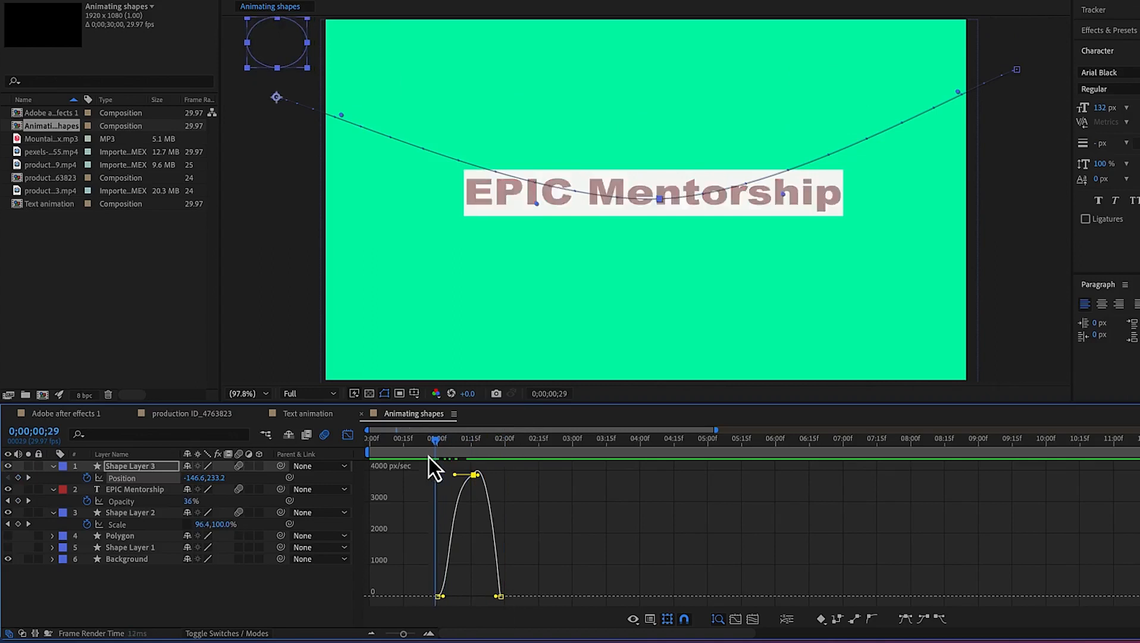
key(space)
key(space)
drag(533, 447, 379, 479)
key(space)
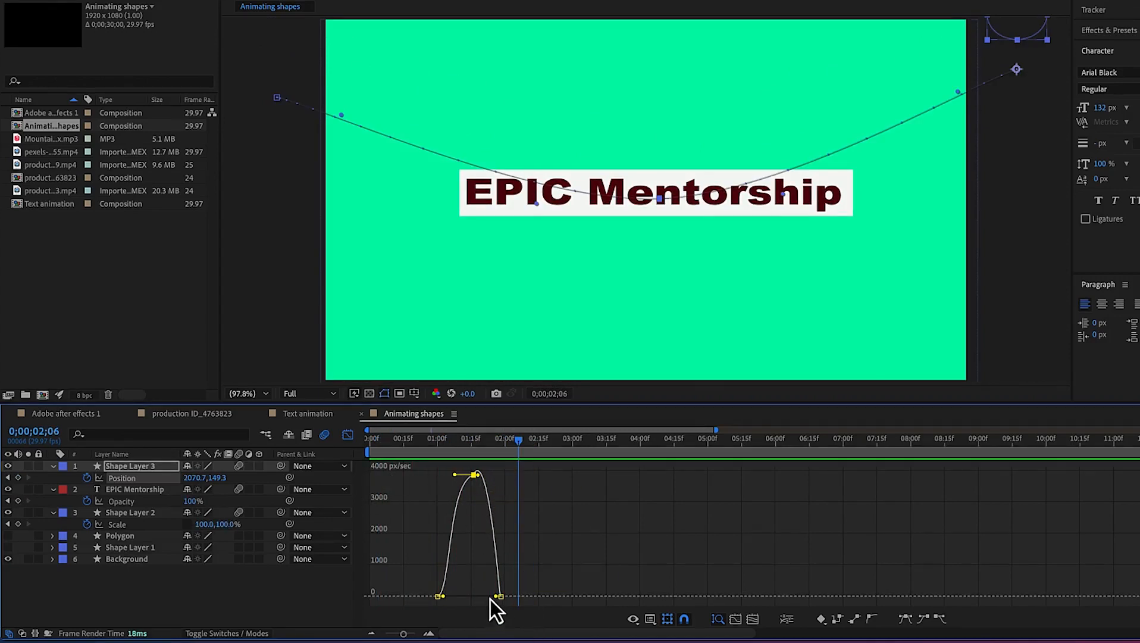
Steepen the ellipse's position speed curve into a sharper, narrower peak and preview the swoop
drag(512, 603, 468, 512)
drag(497, 600, 443, 594)
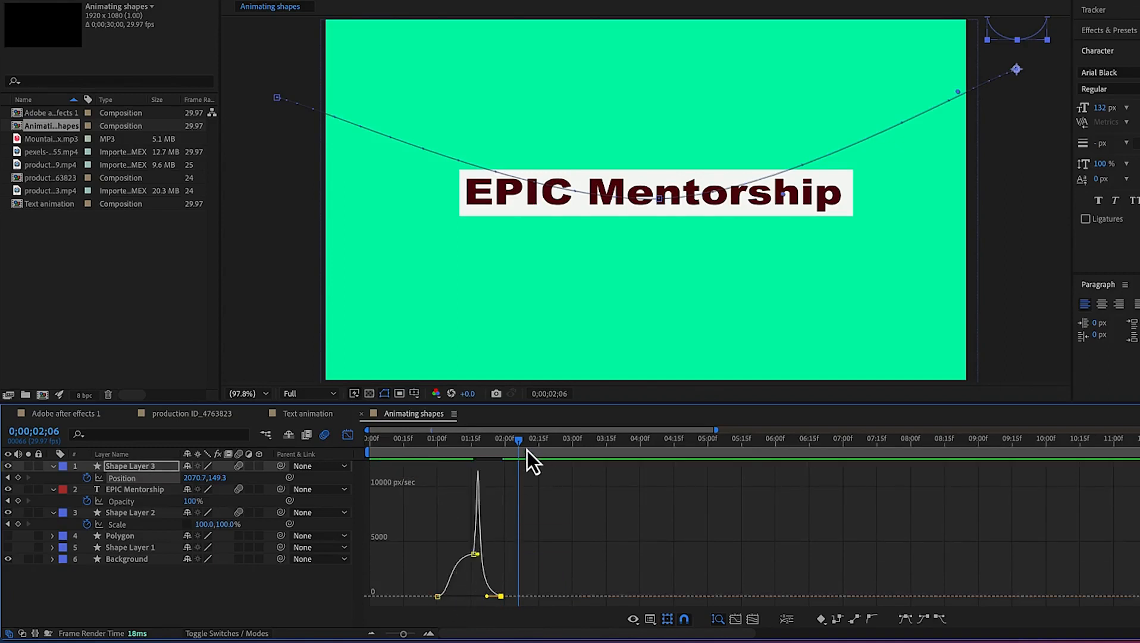
drag(518, 445, 419, 458)
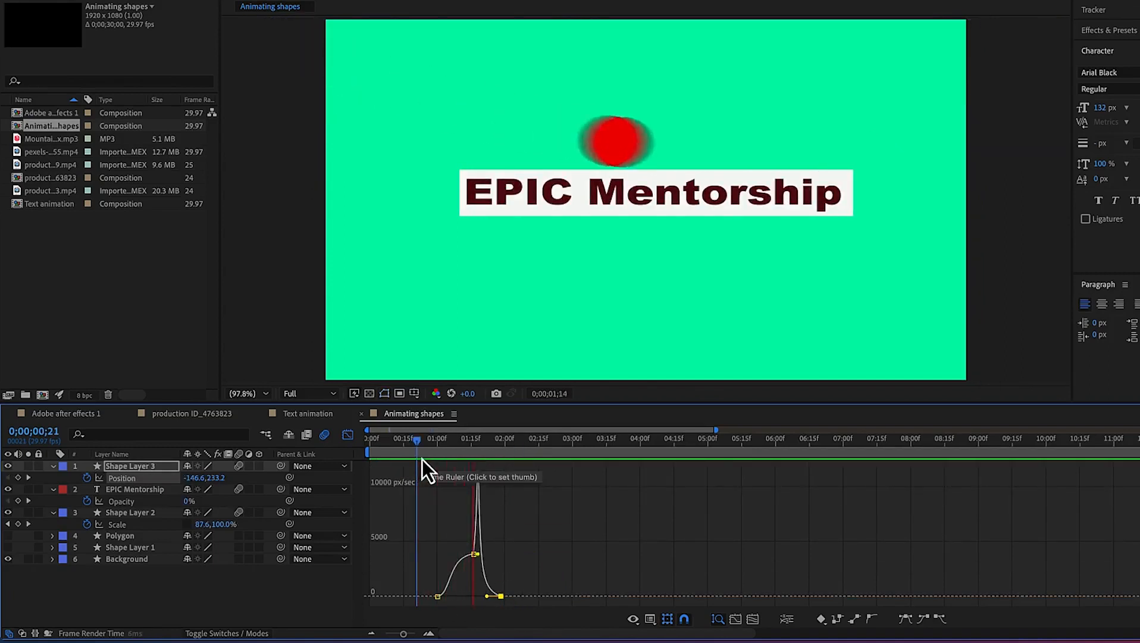
key(space)
drag(474, 555, 470, 547)
drag(525, 443, 429, 468)
key(space)
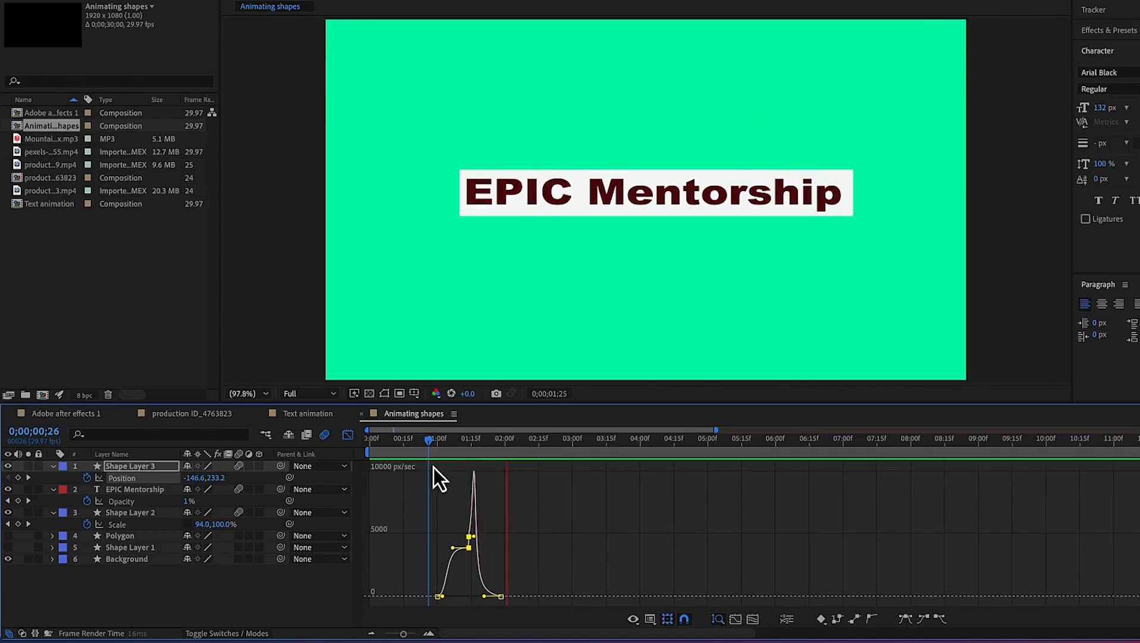
key(space)
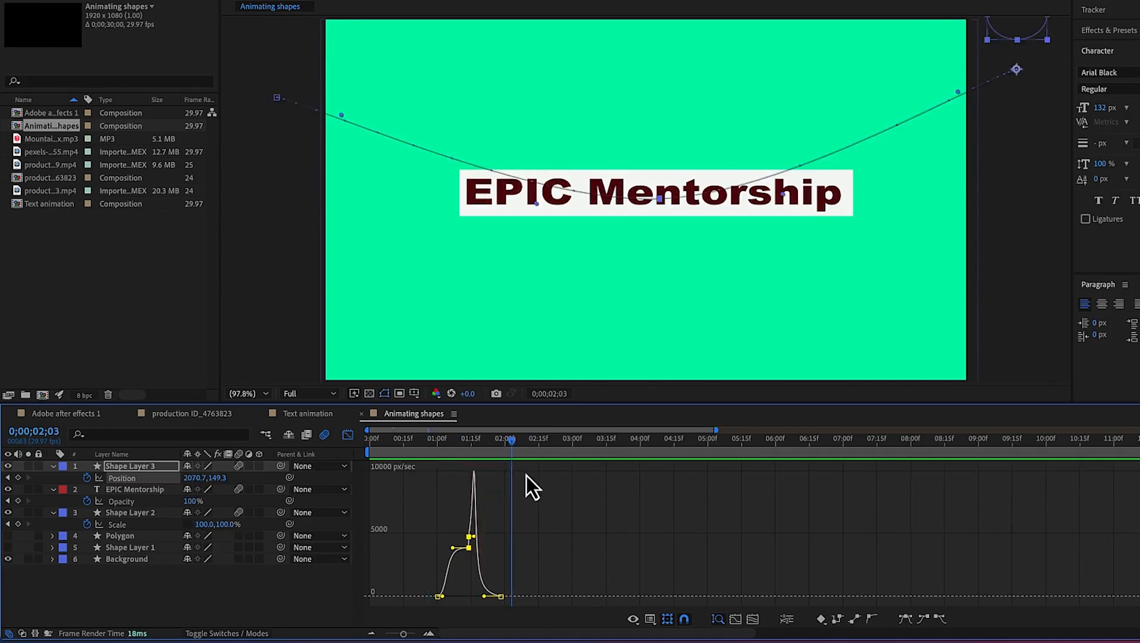
Leave the Graph Editor and shift the ellipse's three position keyframes slightly earlier in the timeline
click(348, 435)
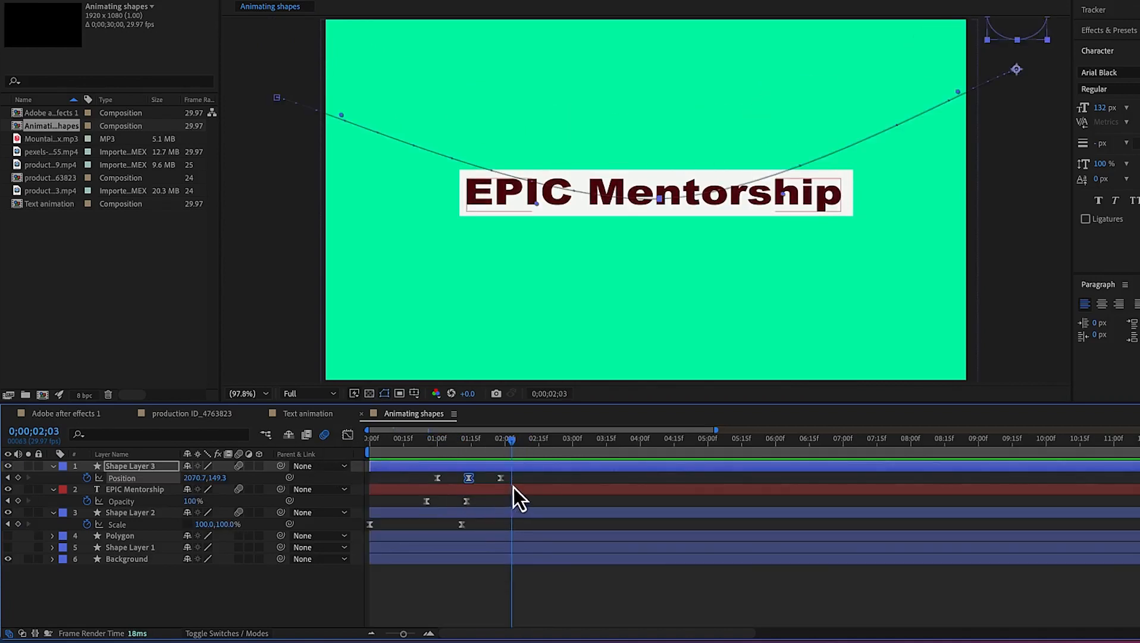
drag(522, 478, 450, 481)
drag(509, 446, 348, 490)
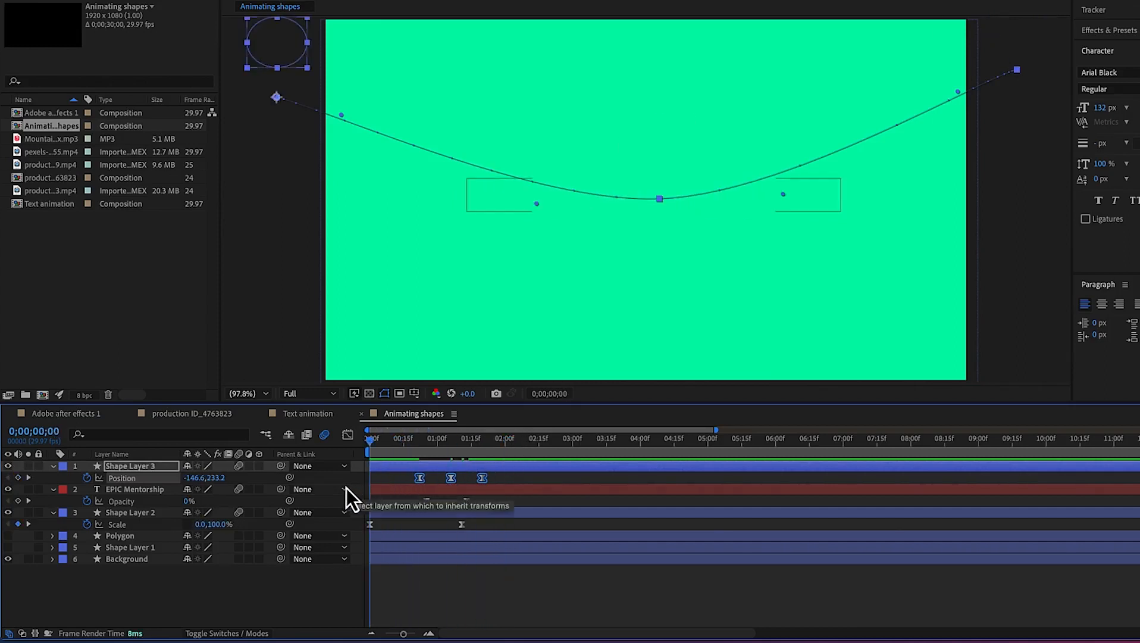
Preview the whole composition's animation from the start
key(space)
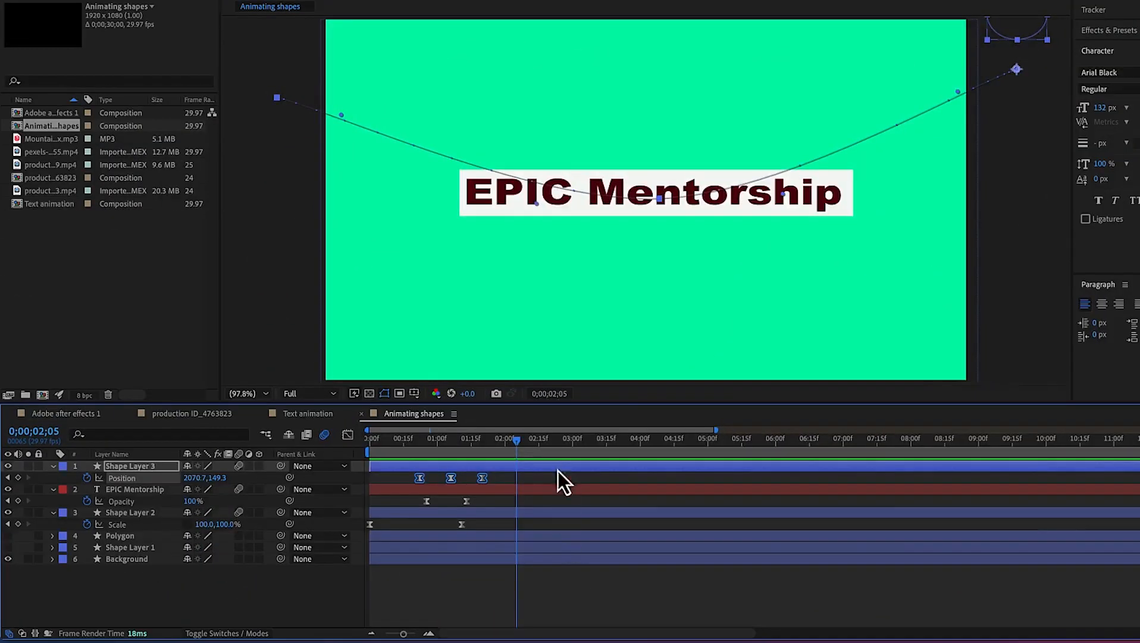
key(space)
key(space)
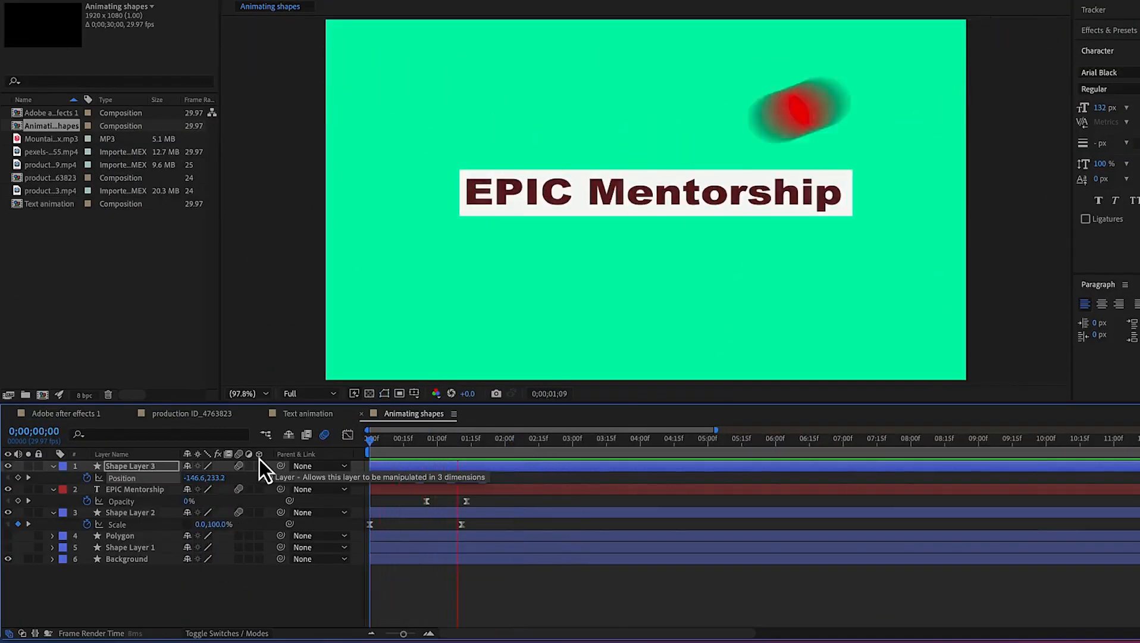
key(space)
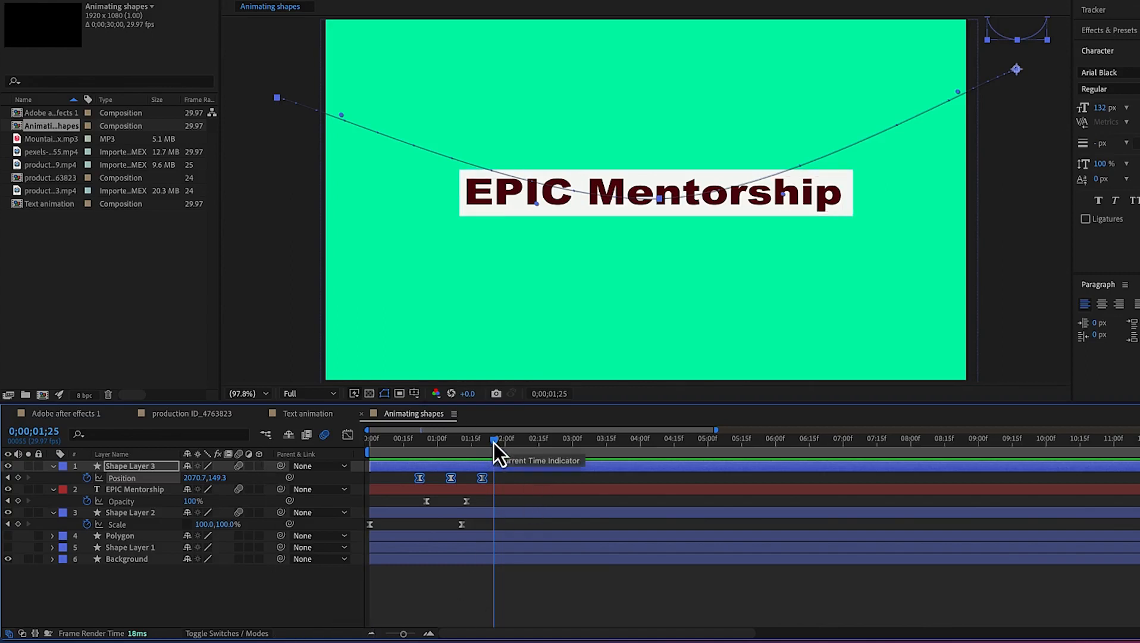
drag(494, 442, 329, 447)
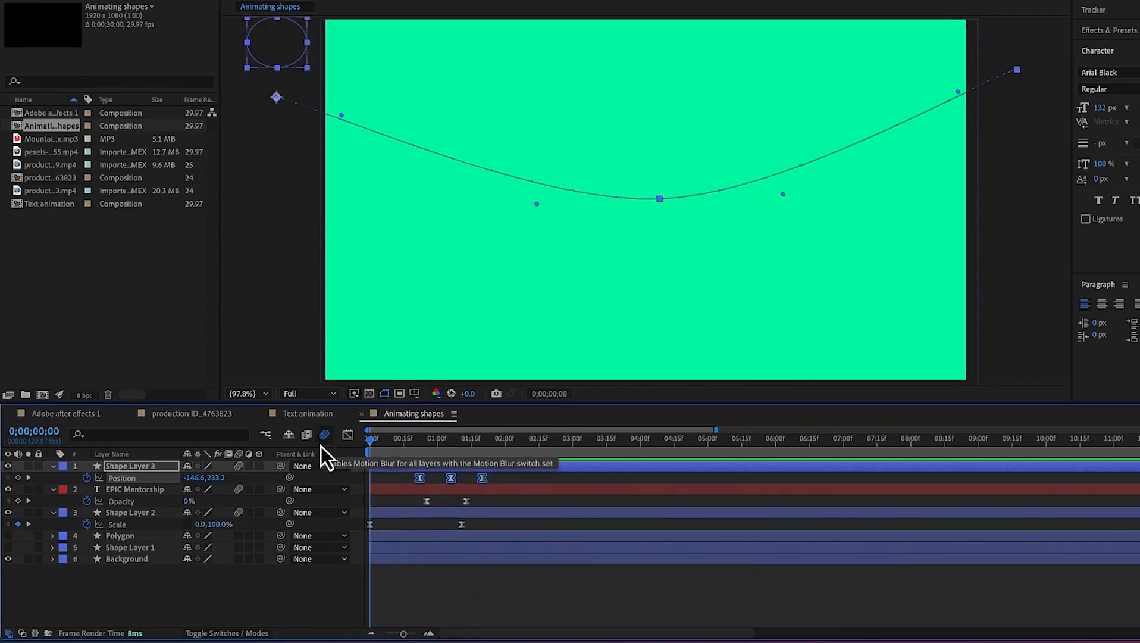
key(space)
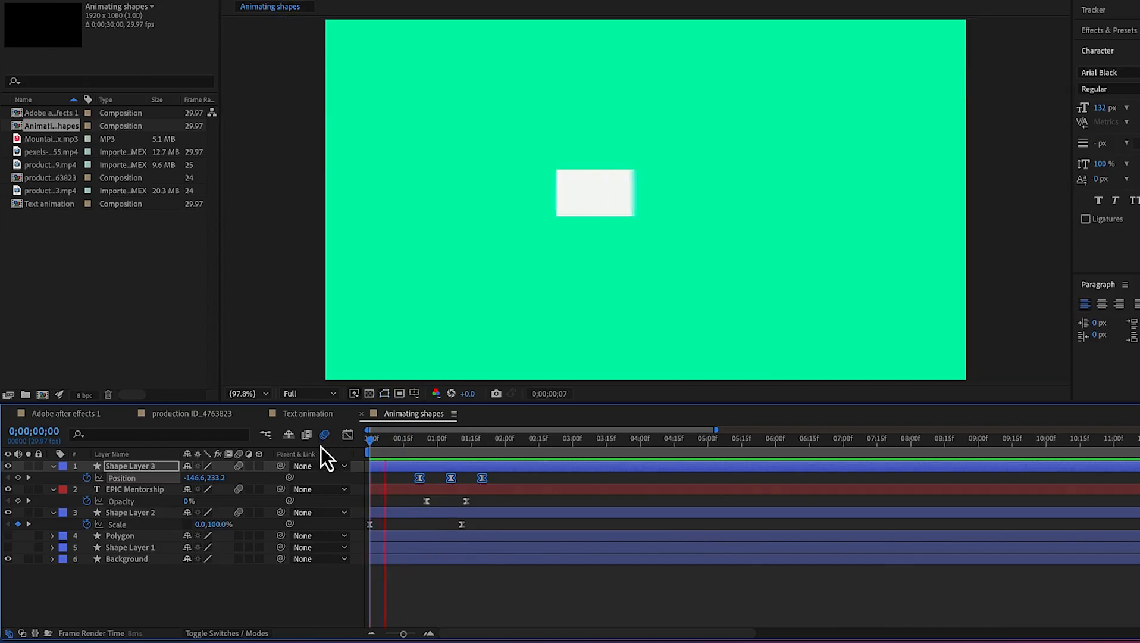